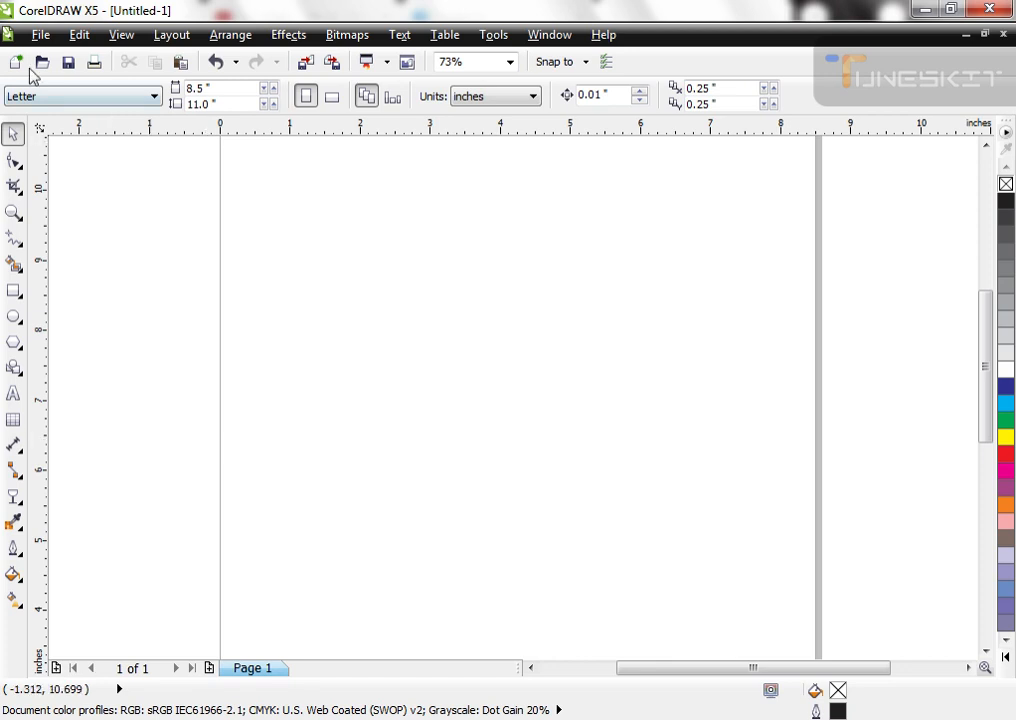
left_click(40, 36)
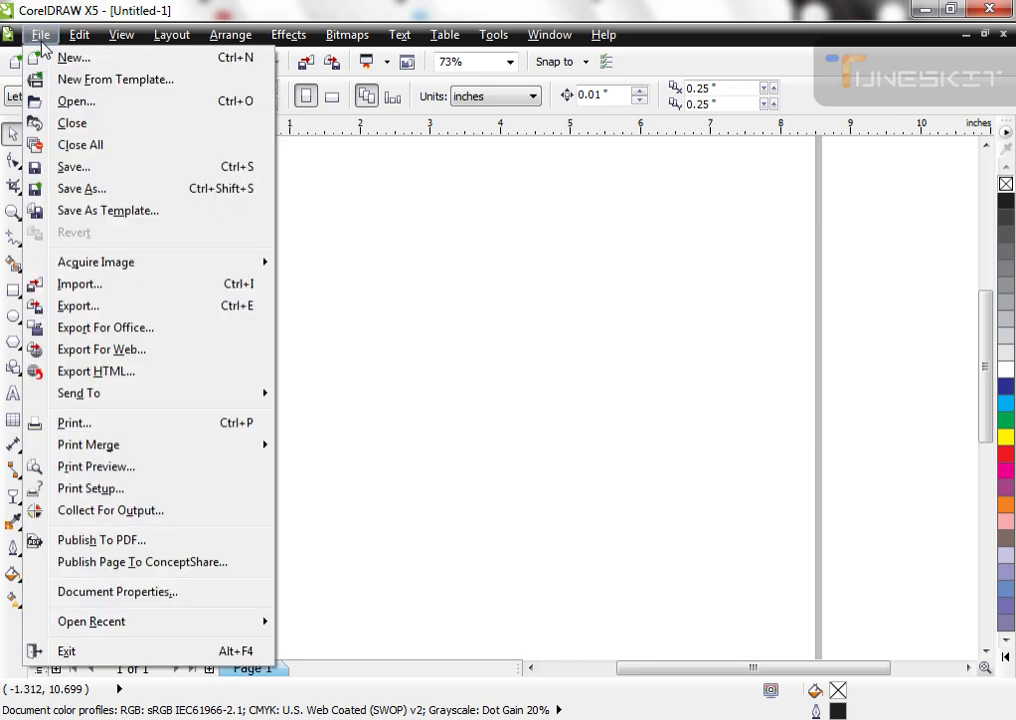
left_click(75, 61)
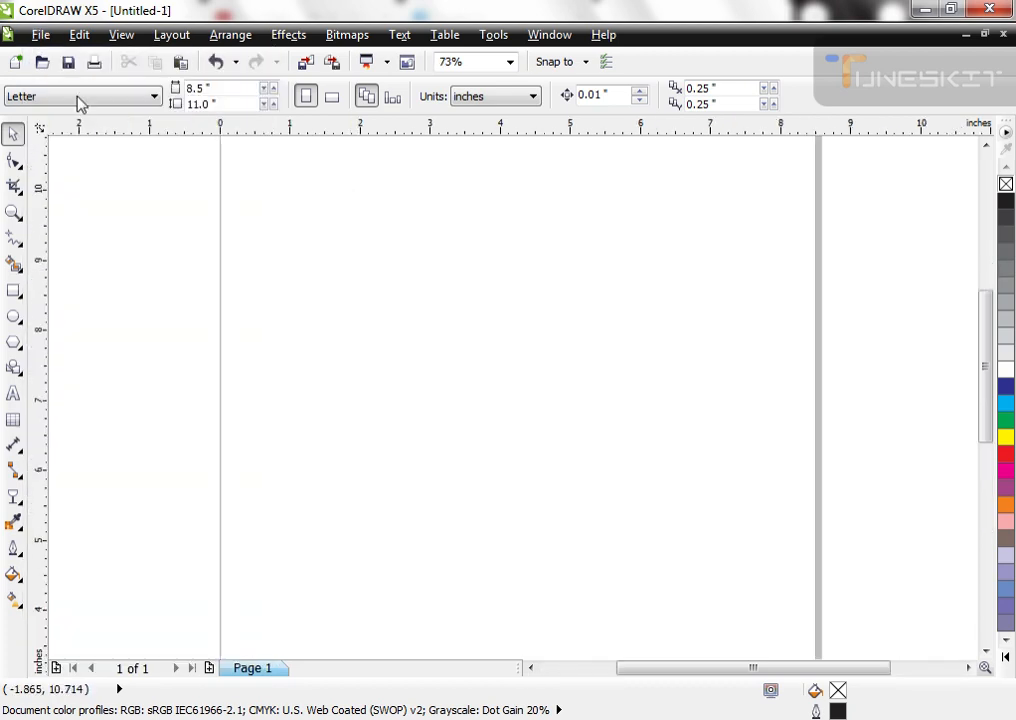
left_click(40, 35)
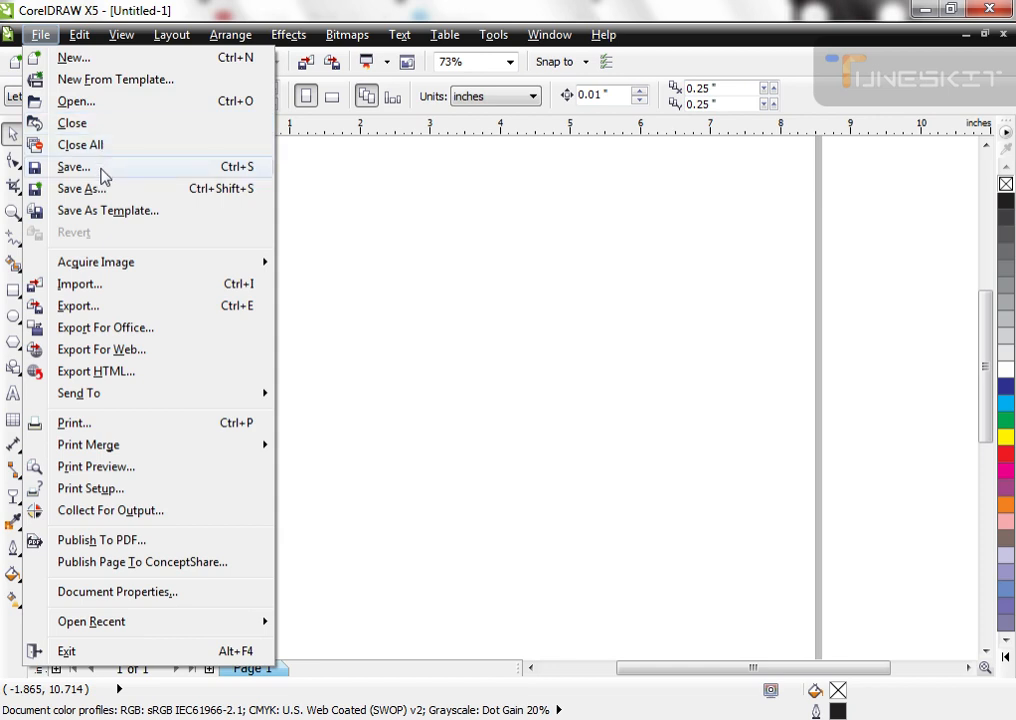
left_click(429, 265)
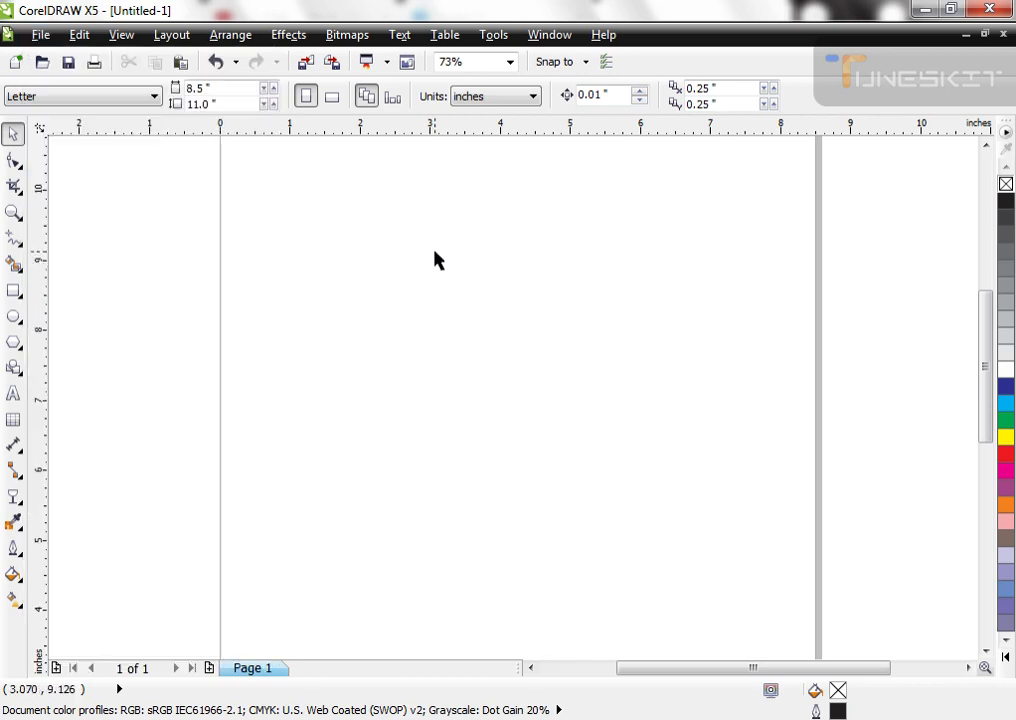
left_click(40, 34)
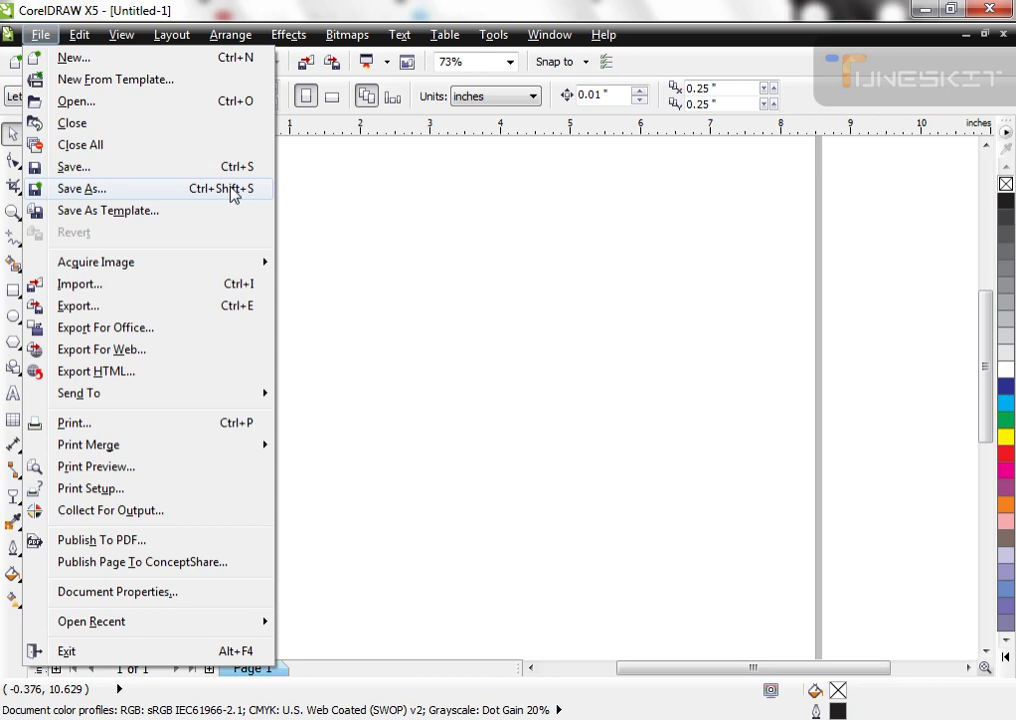
left_click(470, 294)
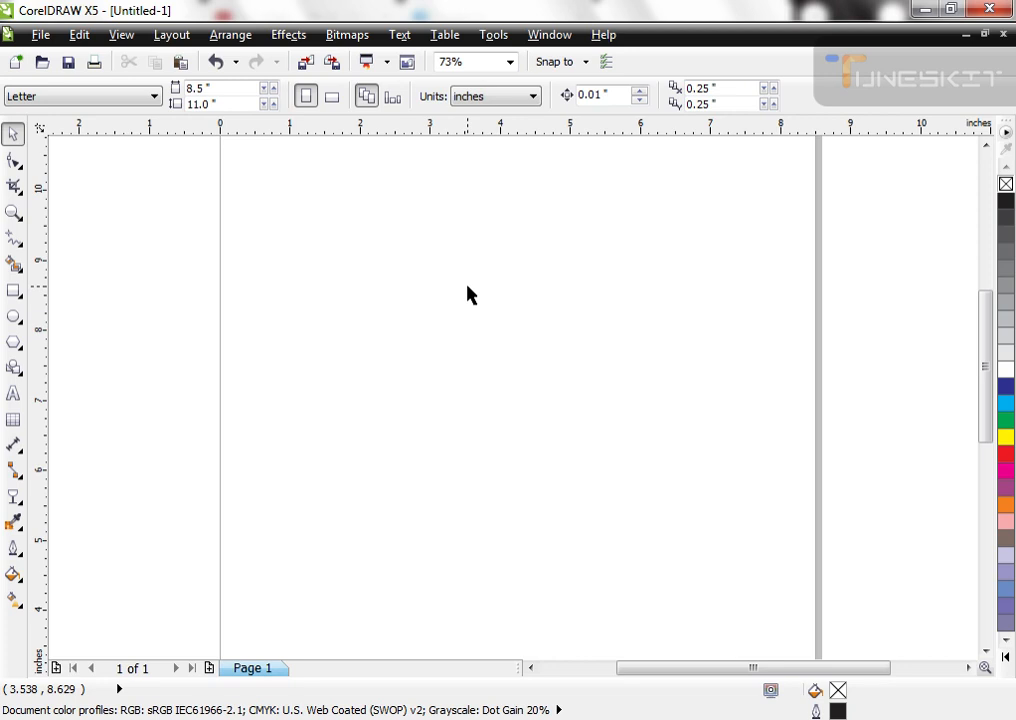
left_click(40, 35)
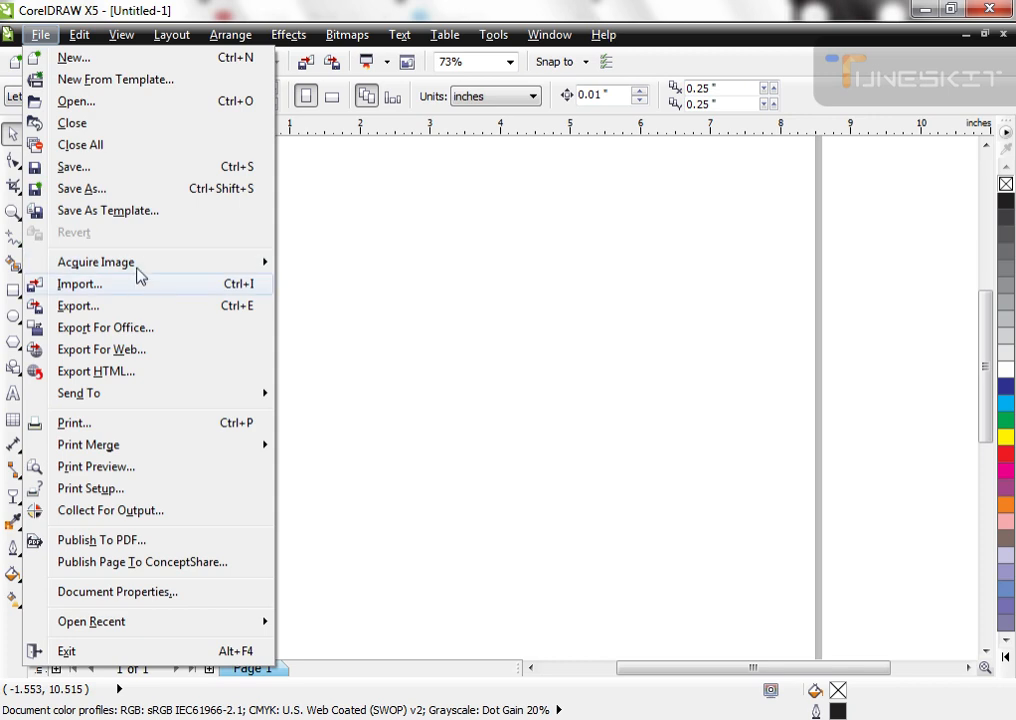
left_click(428, 370)
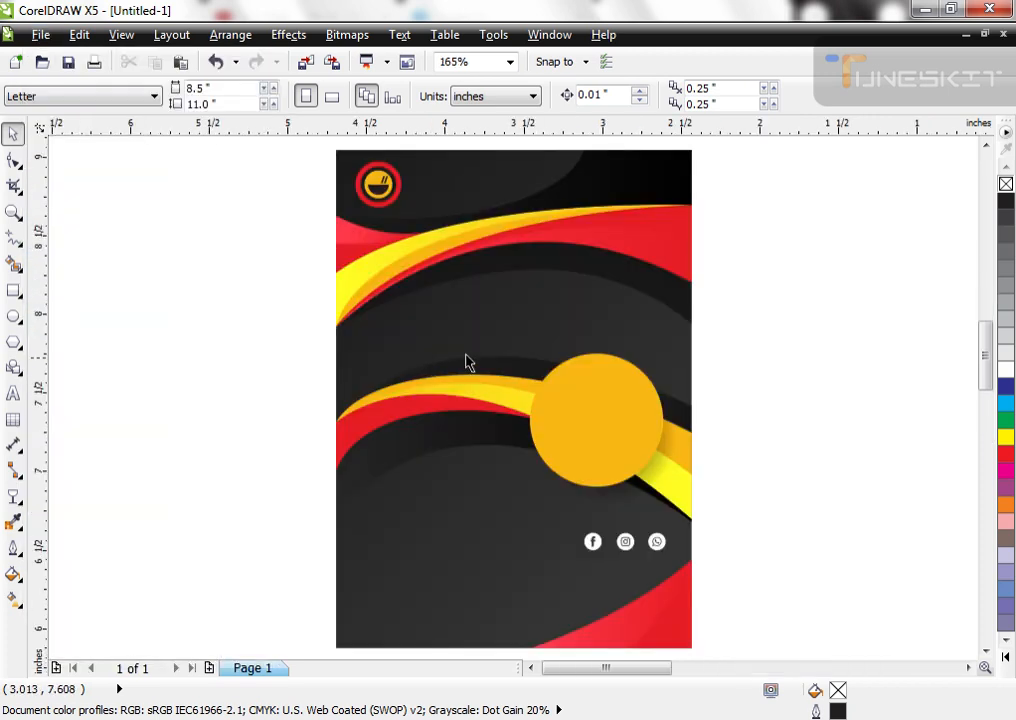
Ungroup the black, red and yellow flyer artwork, move it onto the page and zoom to it
left_click(506, 390)
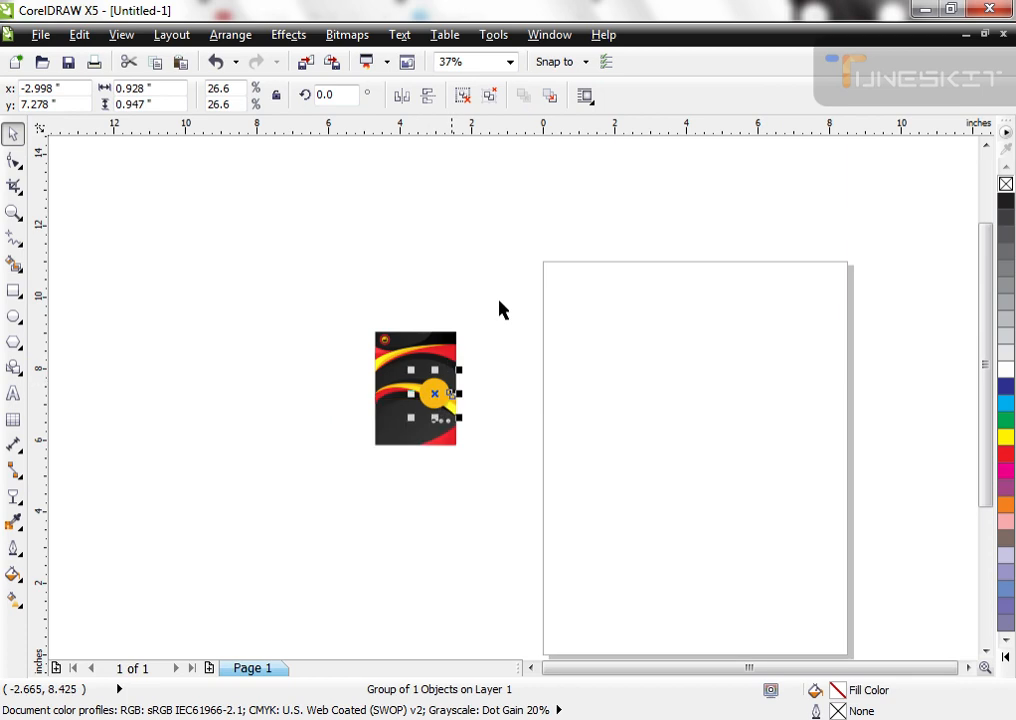
key("ctrl+u")
left_click_drag(404, 398, 653, 425)
key("F4")
left_click(756, 394)
left_click_drag(486, 311, 617, 339)
key("ctrl+z")
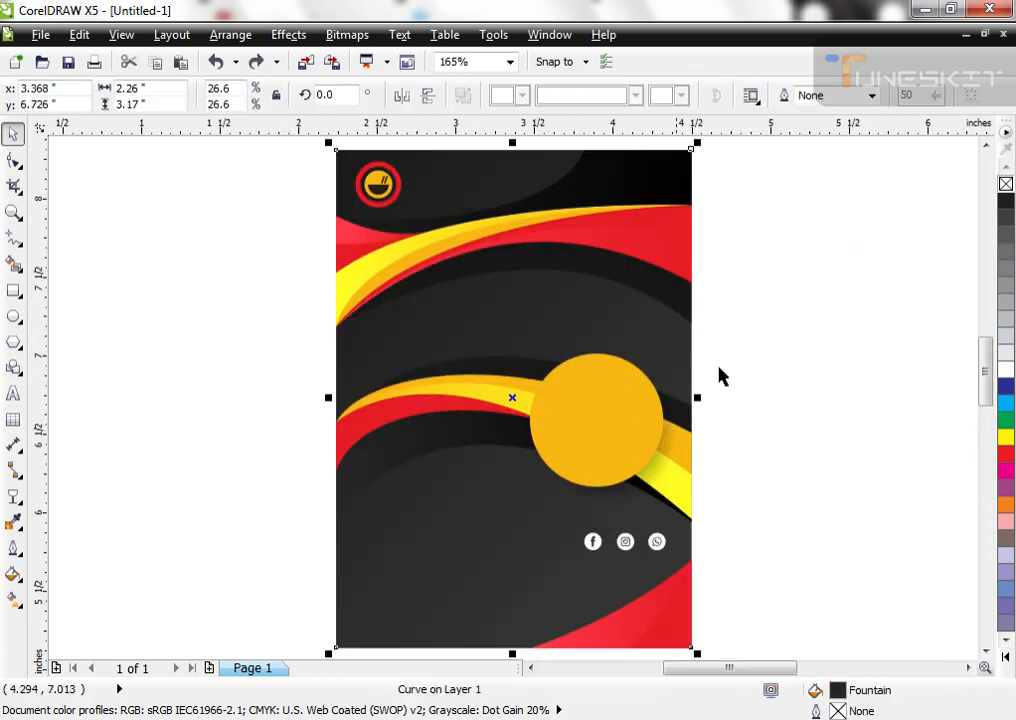
left_click(752, 368)
left_click(581, 331)
left_click(744, 347)
left_click(608, 337)
Examine the drawing's file name, type and version options for saving, and leave without saving
key("ctrl+s")
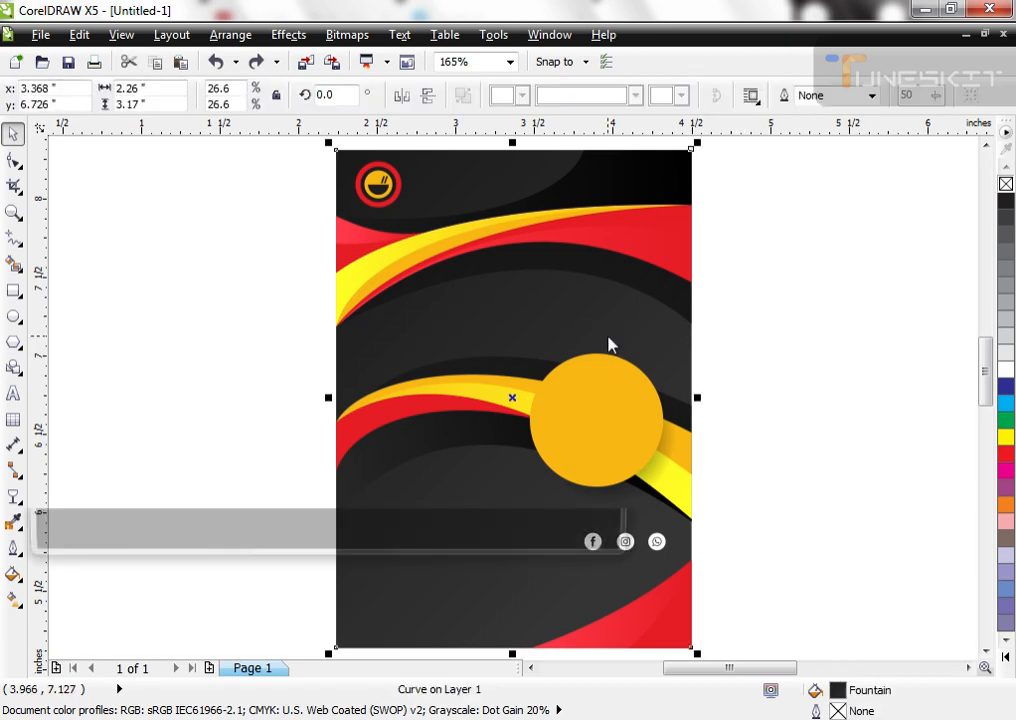
key("Escape")
left_click(751, 330)
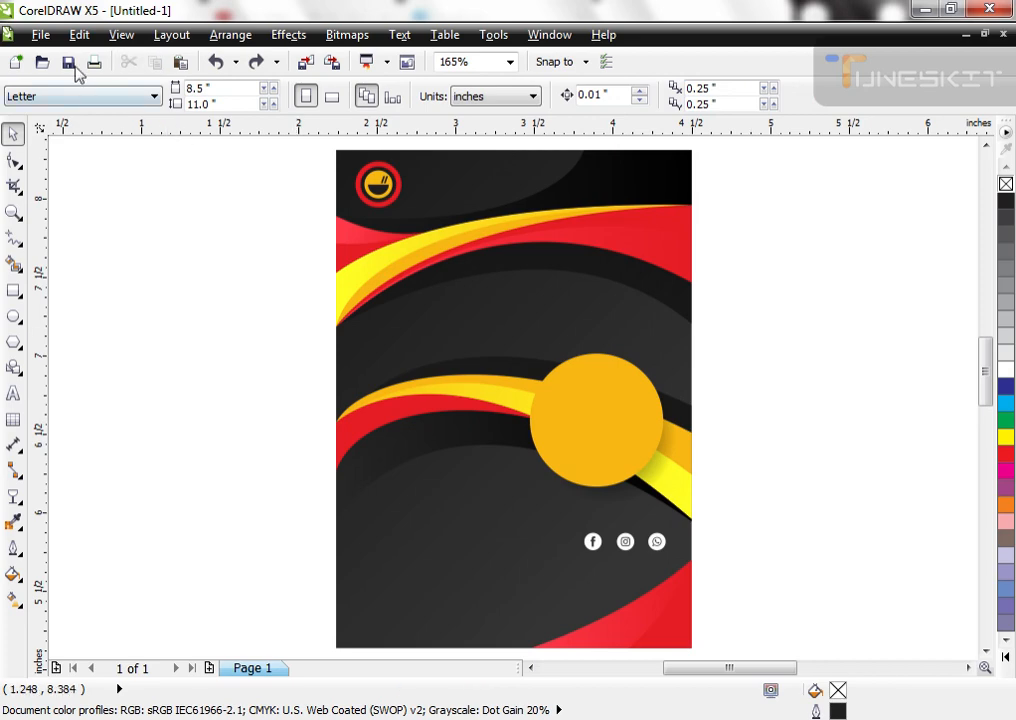
left_click(40, 34)
left_click(111, 193)
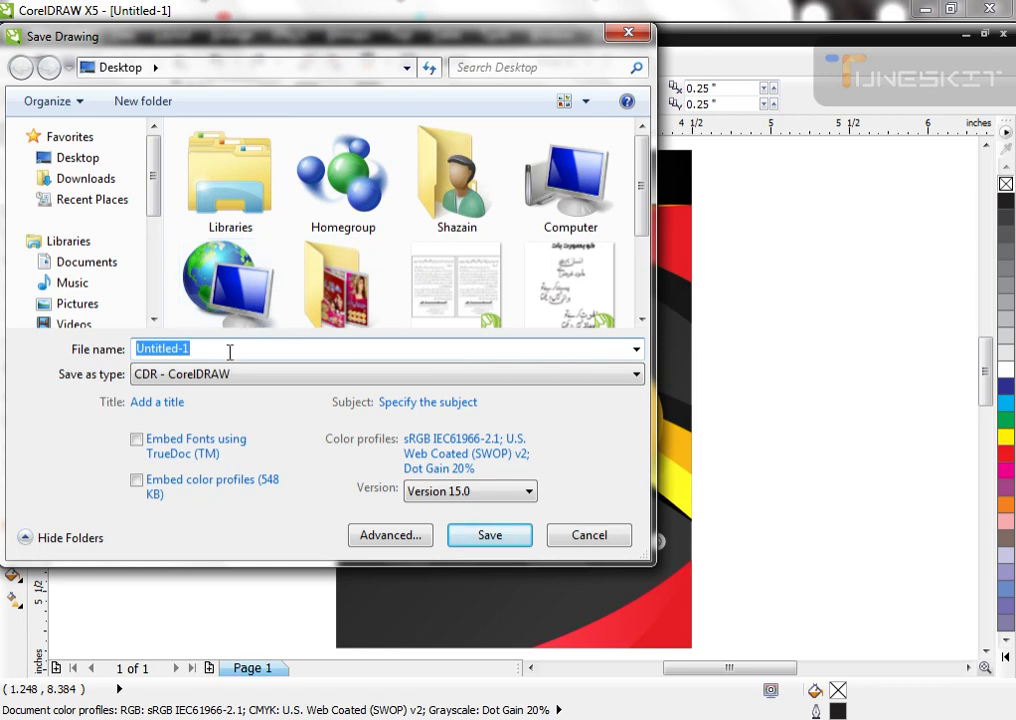
left_click(229, 349)
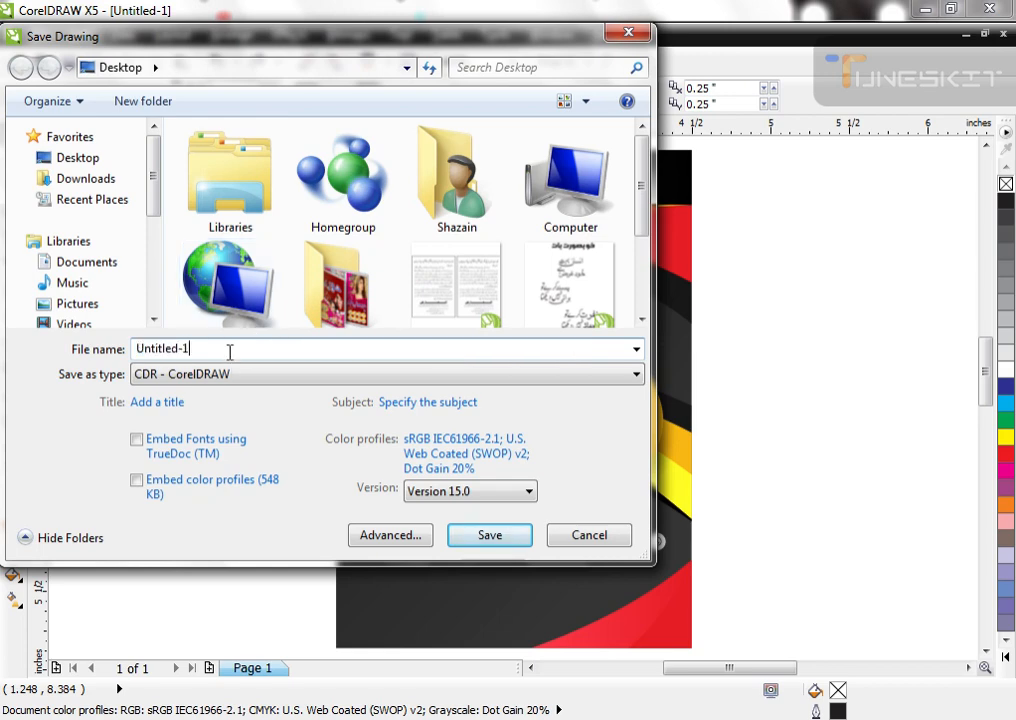
key("Escape")
Import Chrysanthemum.jpg from the Sample Pictures folder and place it on the page at its original size
left_click(40, 35)
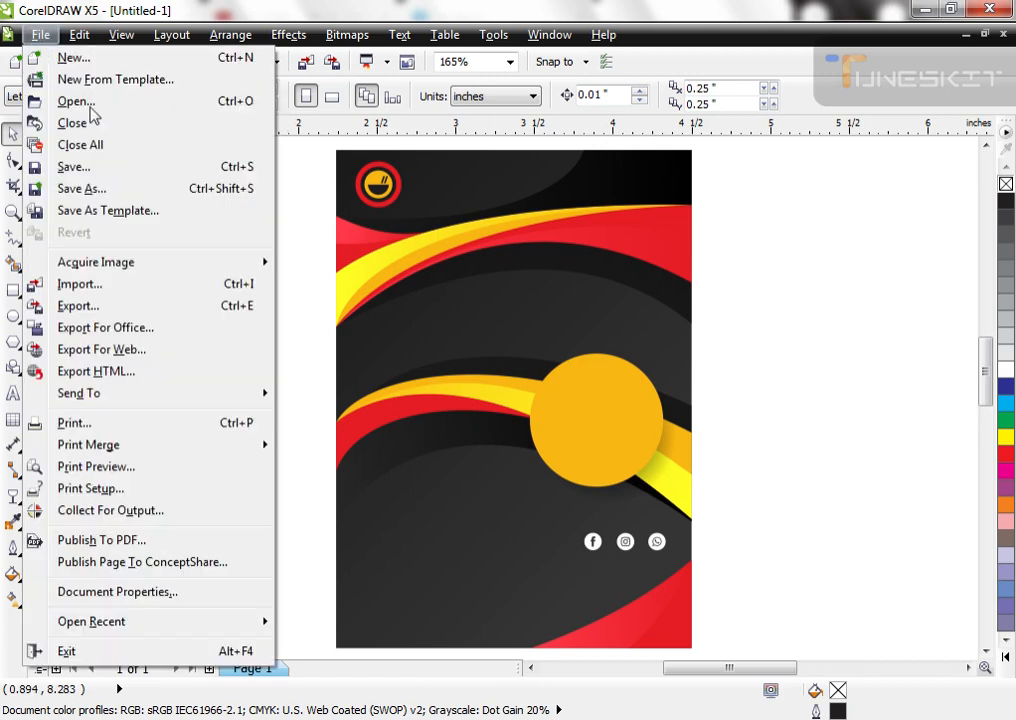
left_click(108, 289)
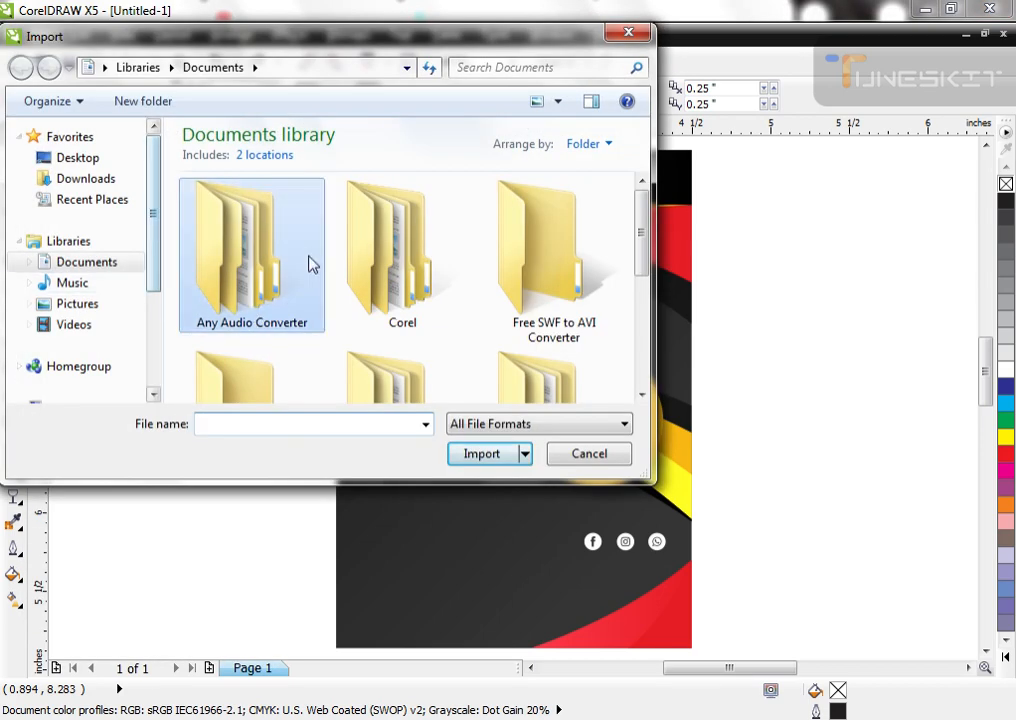
scroll(311, 263, "down", 5)
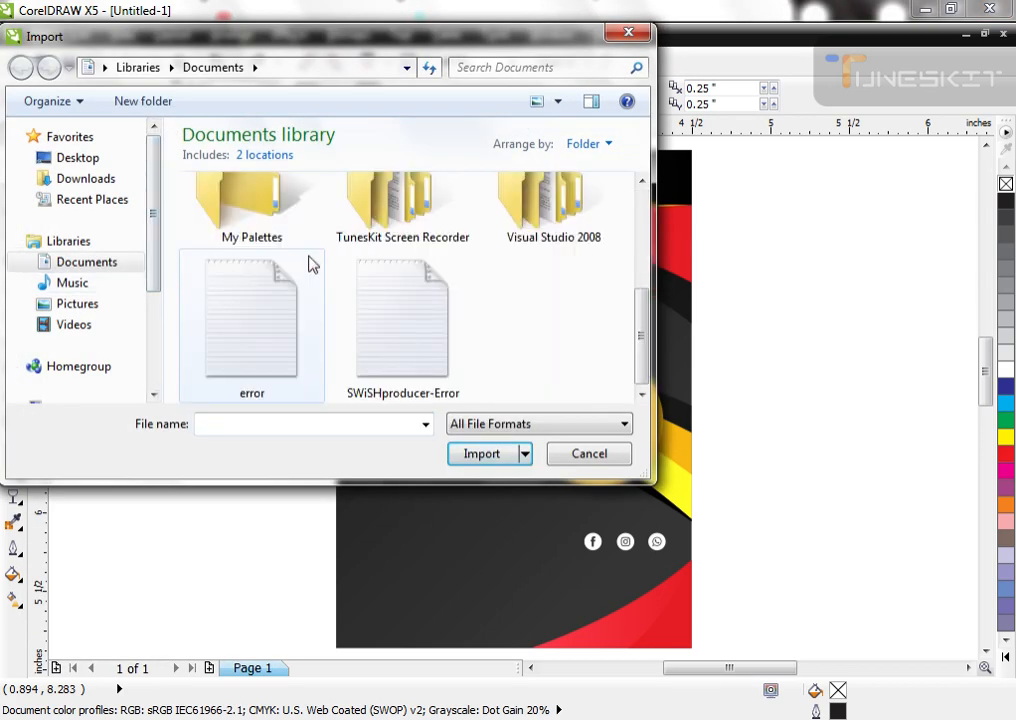
left_click(82, 322)
left_click(78, 304)
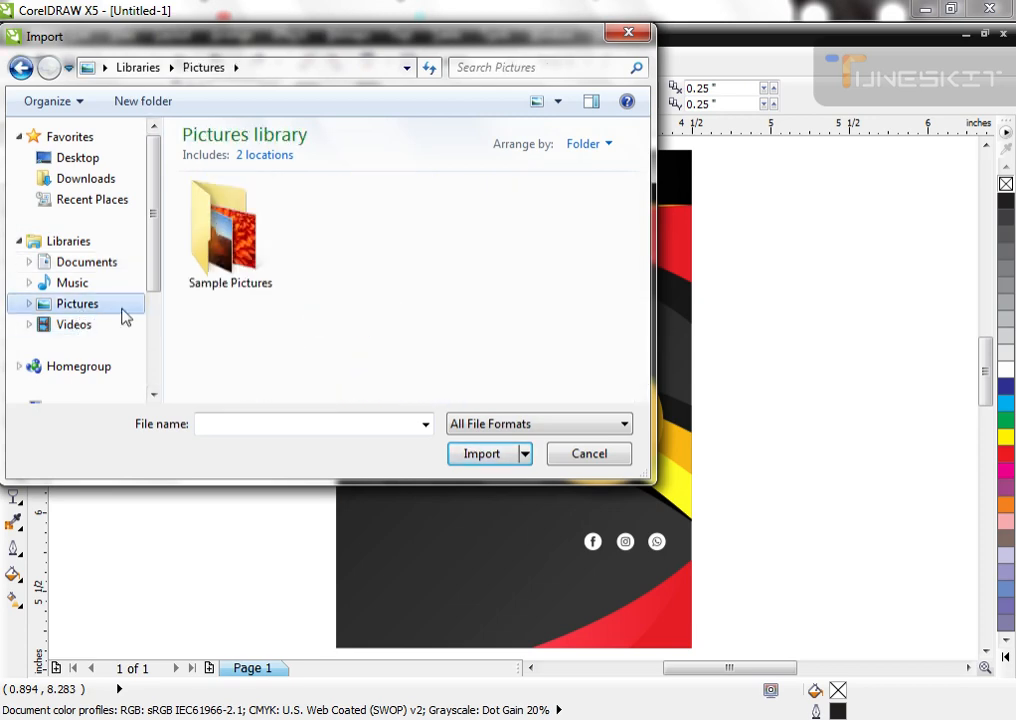
double_click(225, 232)
left_click(218, 245)
left_click(482, 481)
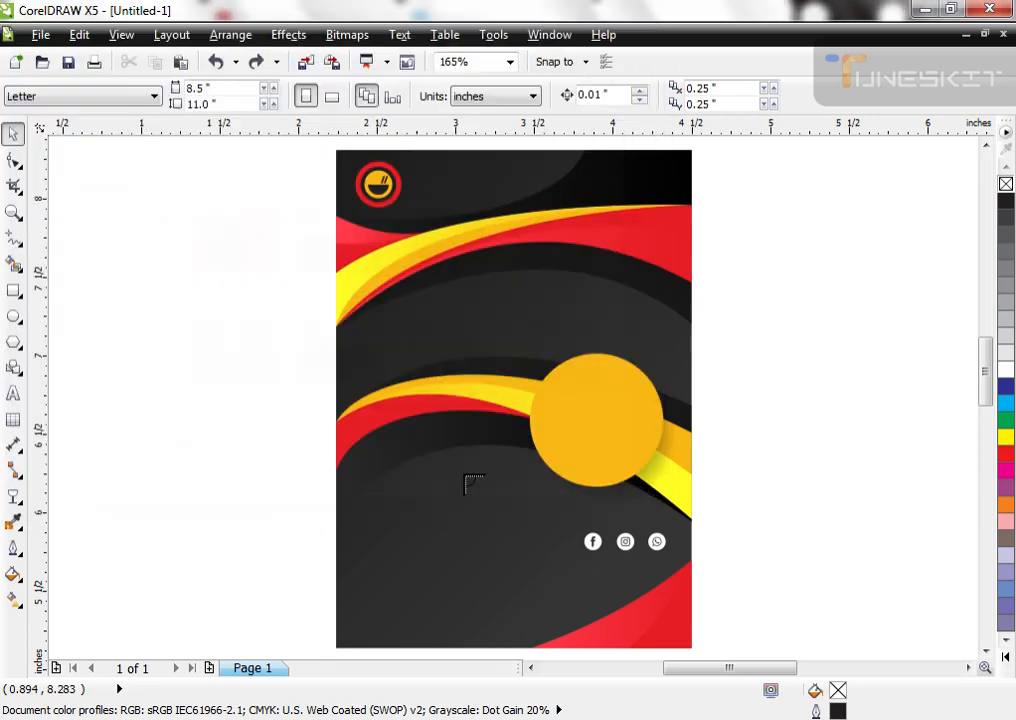
left_click(114, 299)
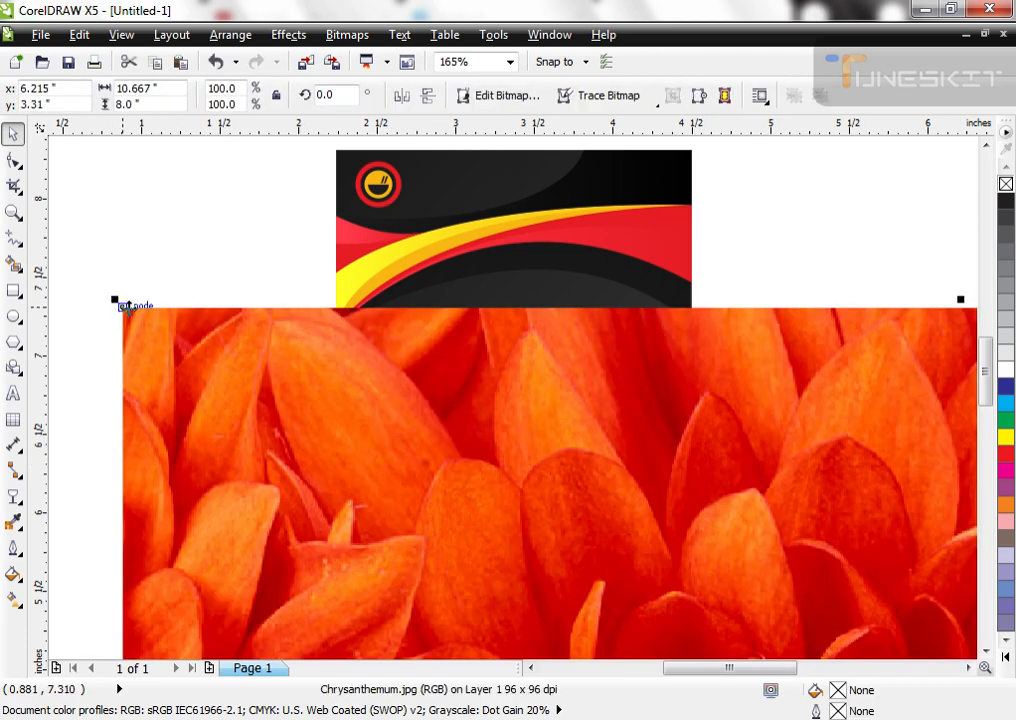
scroll(489, 168, "down", 3)
left_click(624, 189)
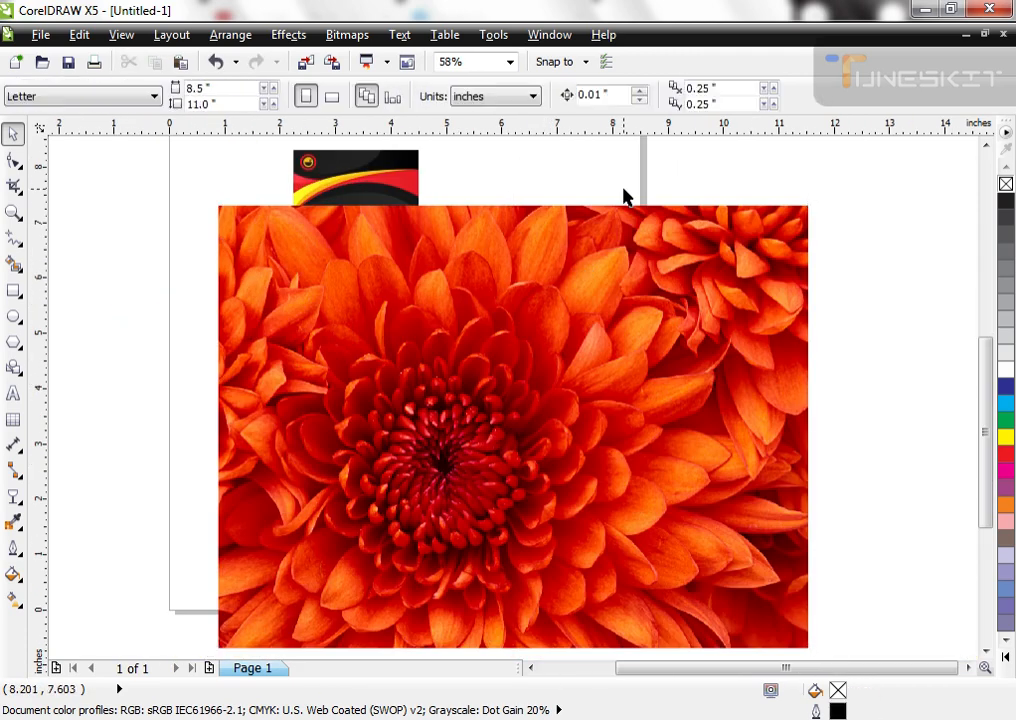
left_click(643, 283)
left_click_drag(653, 370, 639, 296)
key("ctrl+z")
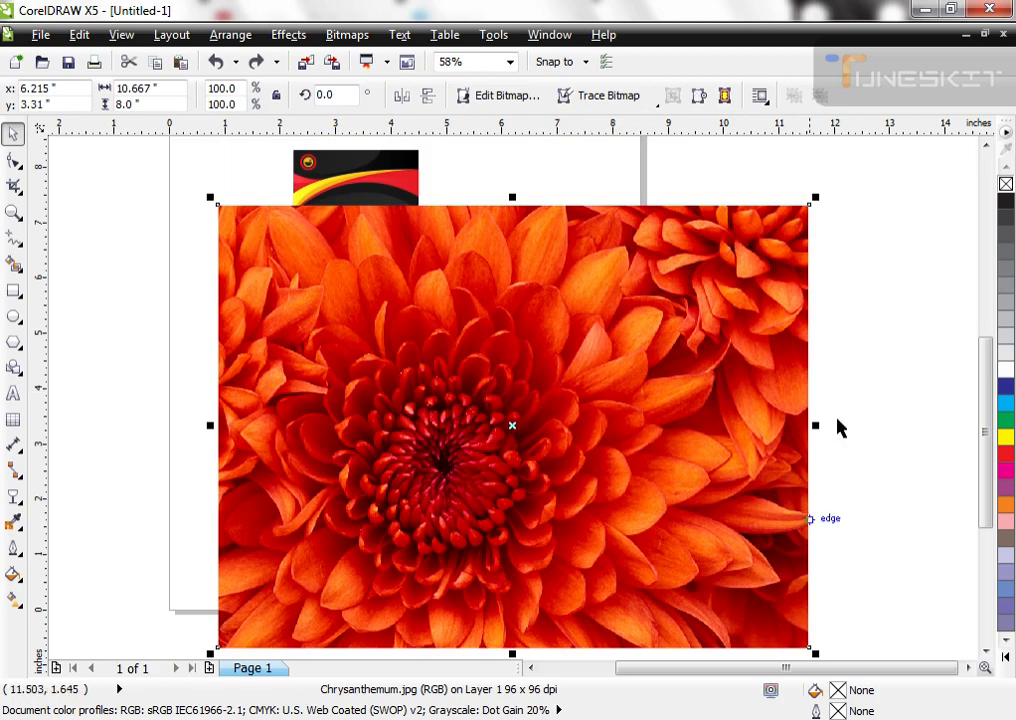
Scale the chrysanthemum picture down to 17.3%, about 1.85 by 1.39 inches, and position it over the flyer's lower part
left_click_drag(815, 198, 565, 390)
left_click_drag(515, 430, 460, 384)
left_click_drag(321, 397, 244, 422)
key("ctrl+z")
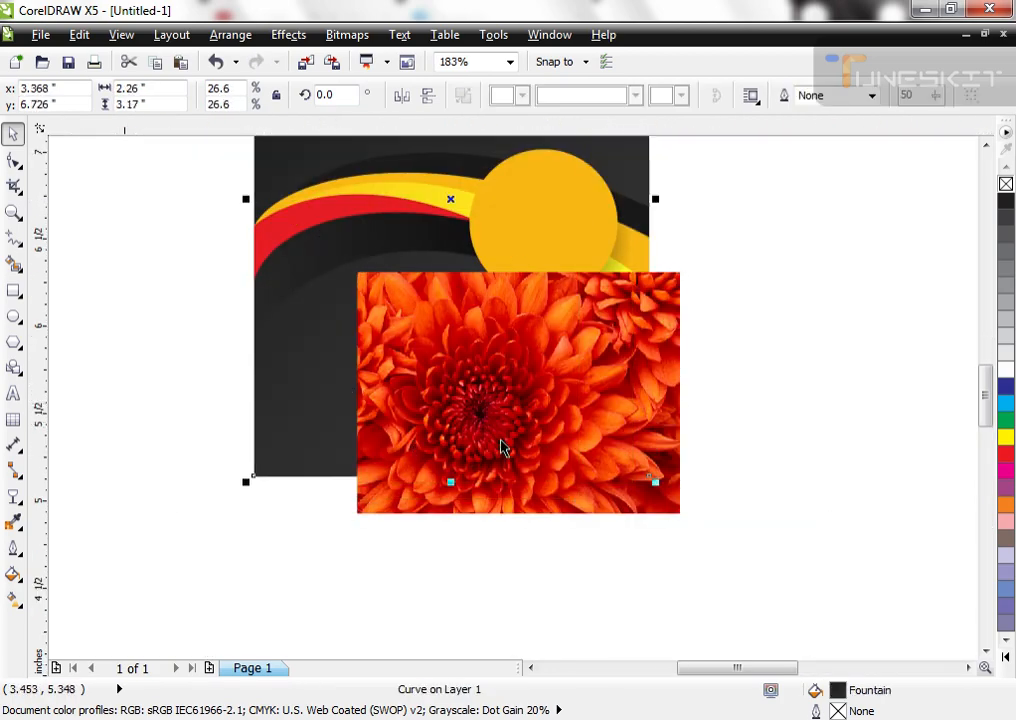
PowerClip the chrysanthemum picture inside the flyer's dark background shape
left_click(501, 444)
key("alt+c")
key("w")
key("p")
left_click(312, 374)
key("Escape")
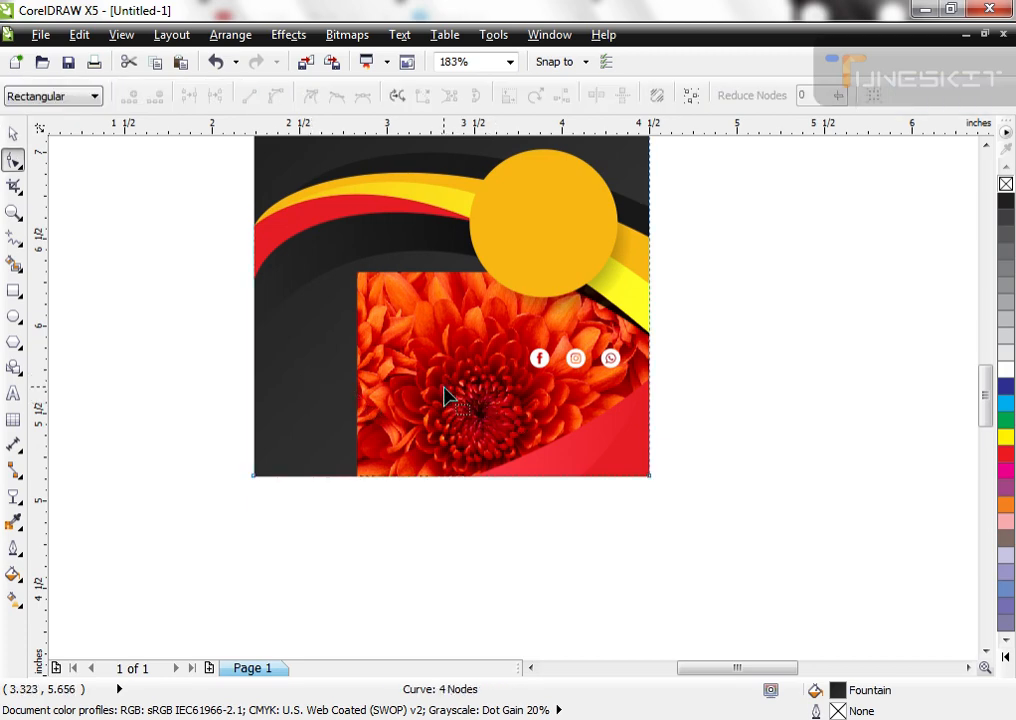
Edit the PowerClip contents, enlarging the picture to about 2.33 by 1.75 inches so it covers the frame's lower width
left_click(390, 363)
left_click(430, 385, "ctrl")
left_click_drag(430, 385, 336, 316)
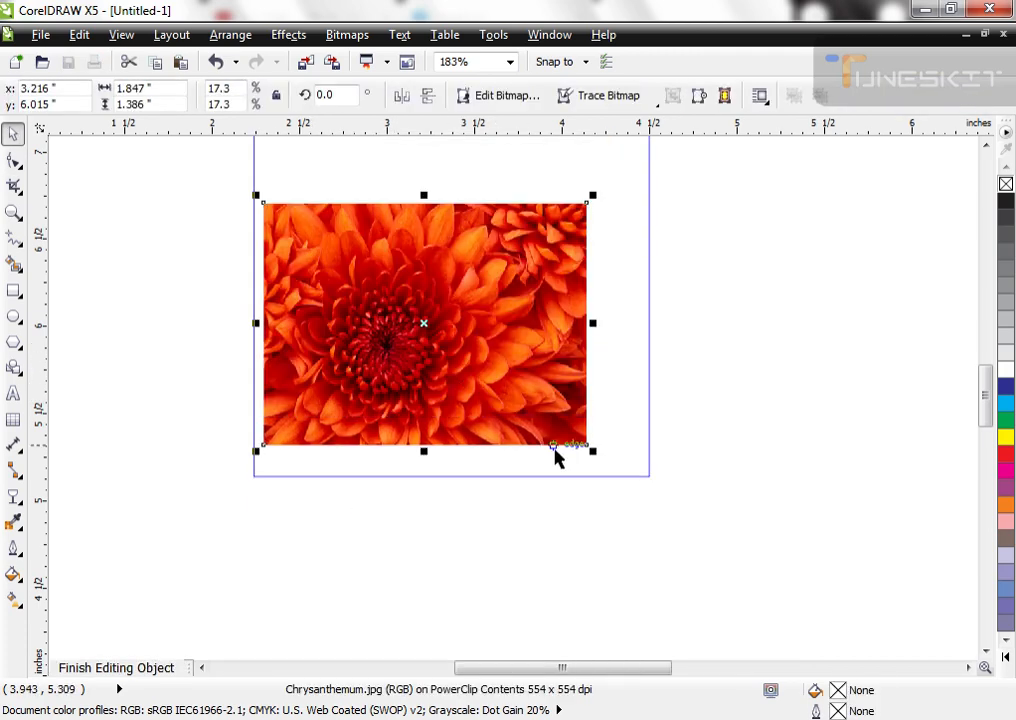
left_click_drag(592, 450, 536, 430)
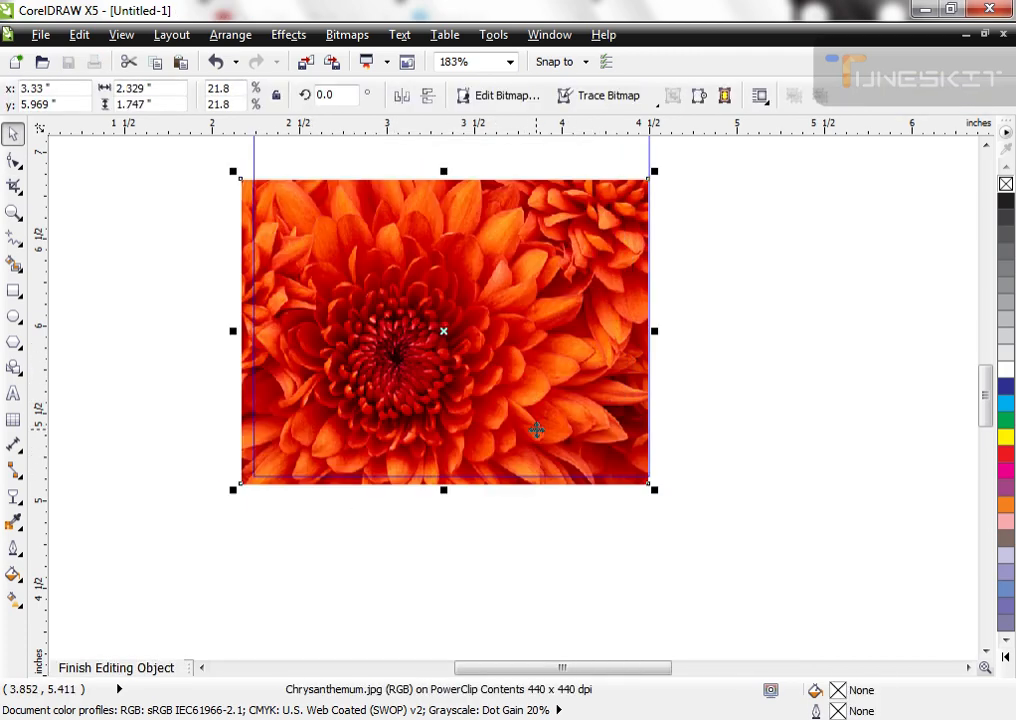
left_click(536, 430, "ctrl")
Fade the picture's upper edge with a short linear transparency and finish editing the PowerClip contents
left_click(410, 402, "ctrl")
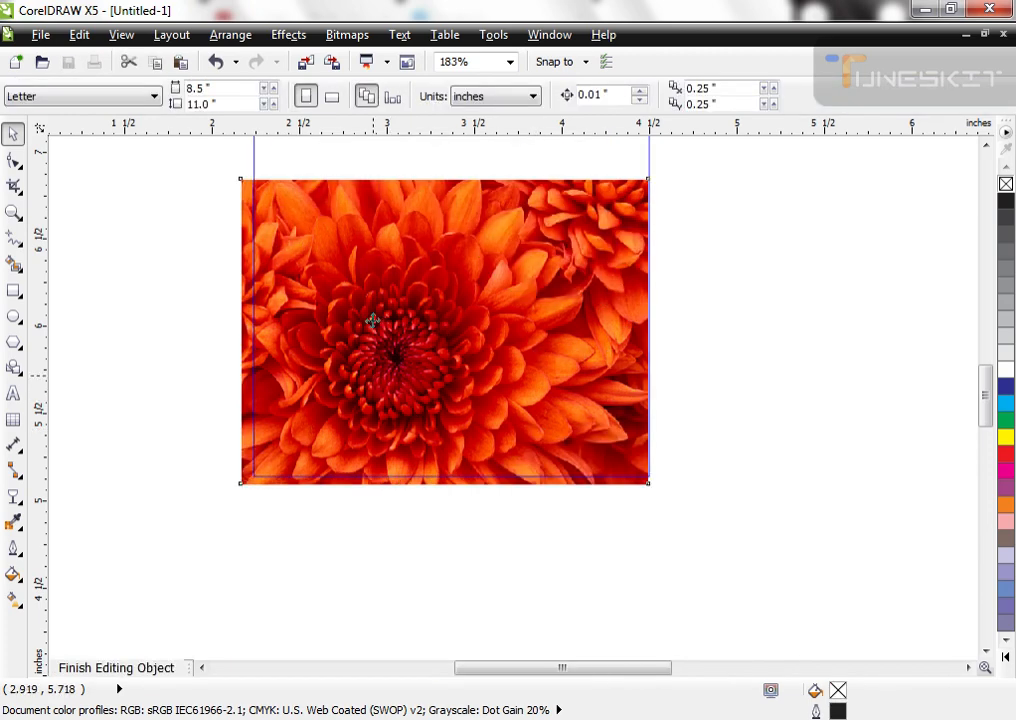
left_click(13, 496)
left_click_drag(358, 200, 362, 234)
key("space")
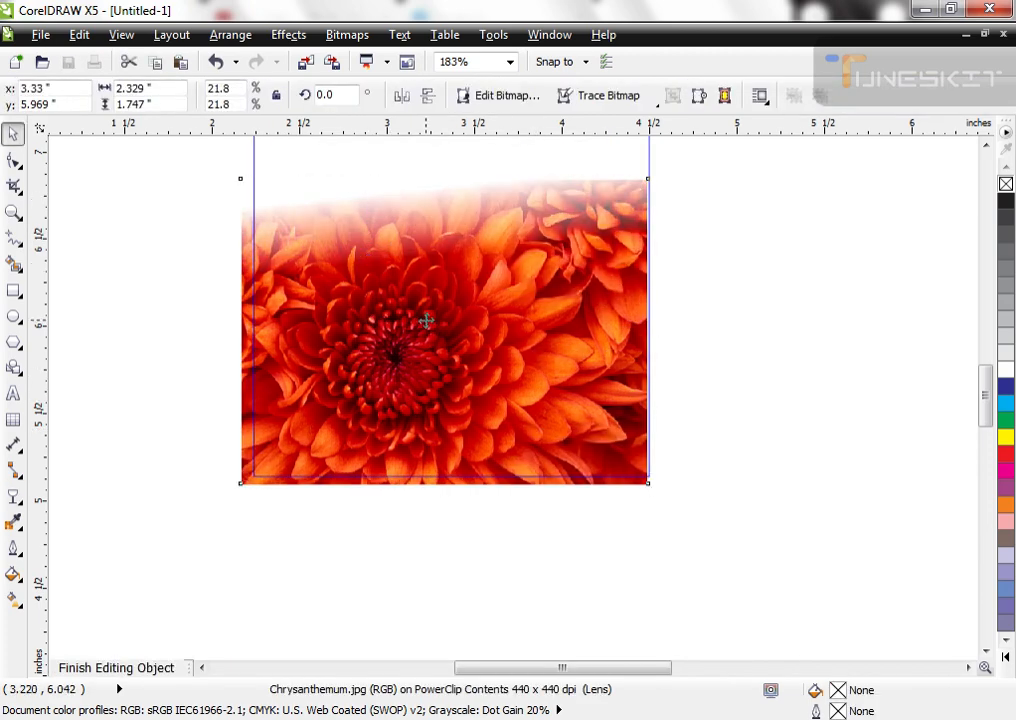
left_click(444, 540, "ctrl")
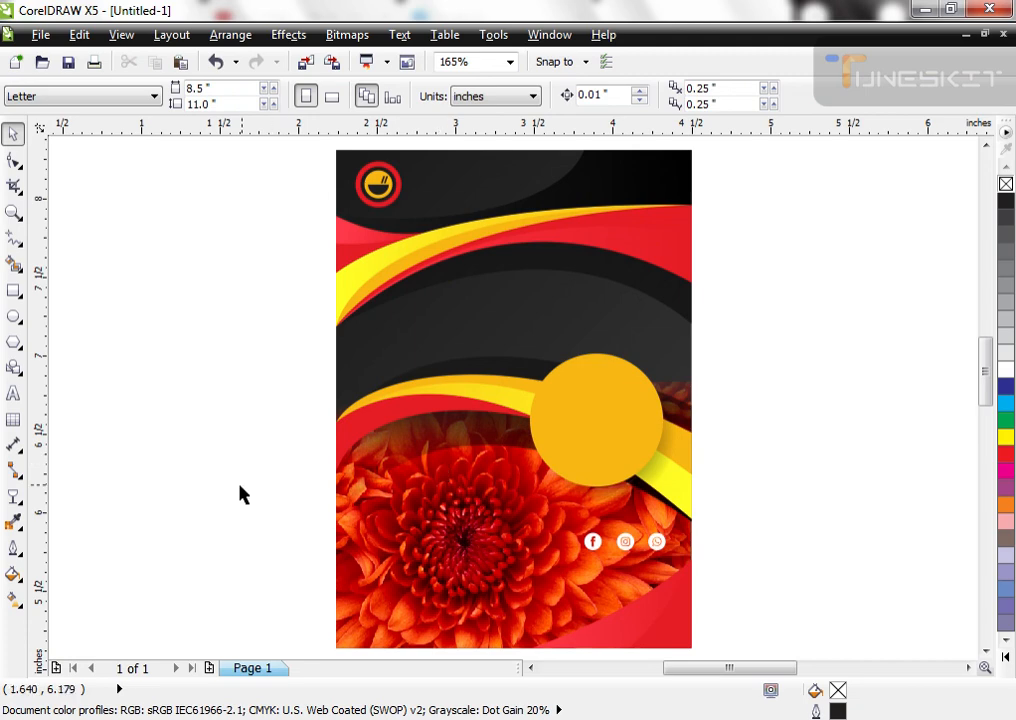
Start exporting the flyer and move the Export dialog into full view over the drawing
left_click(40, 34)
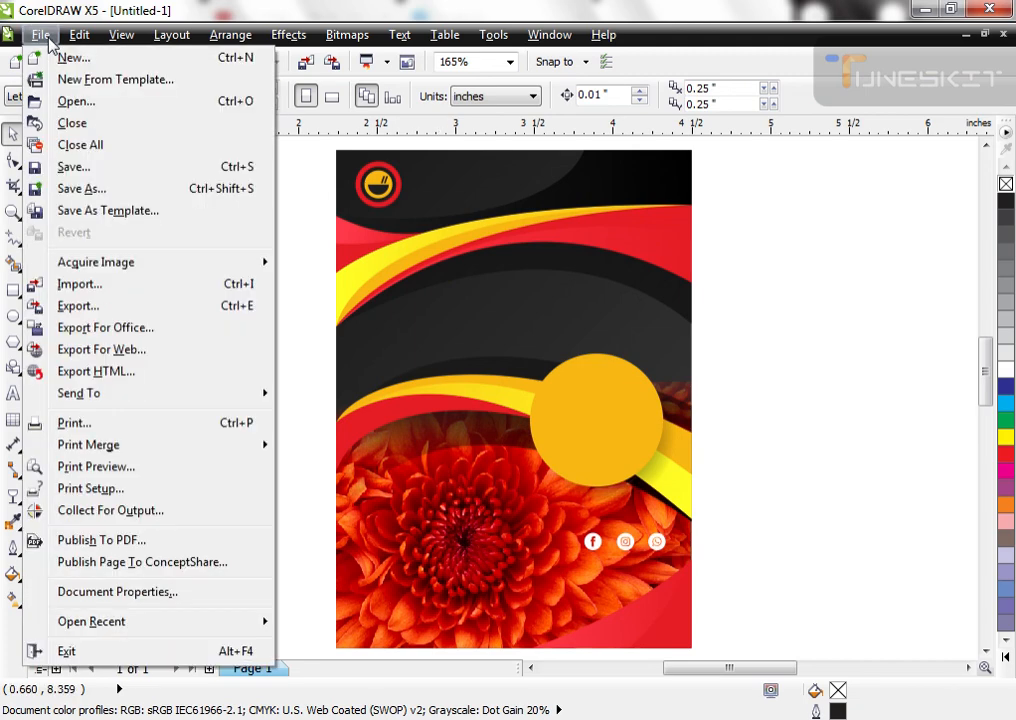
left_click(140, 314)
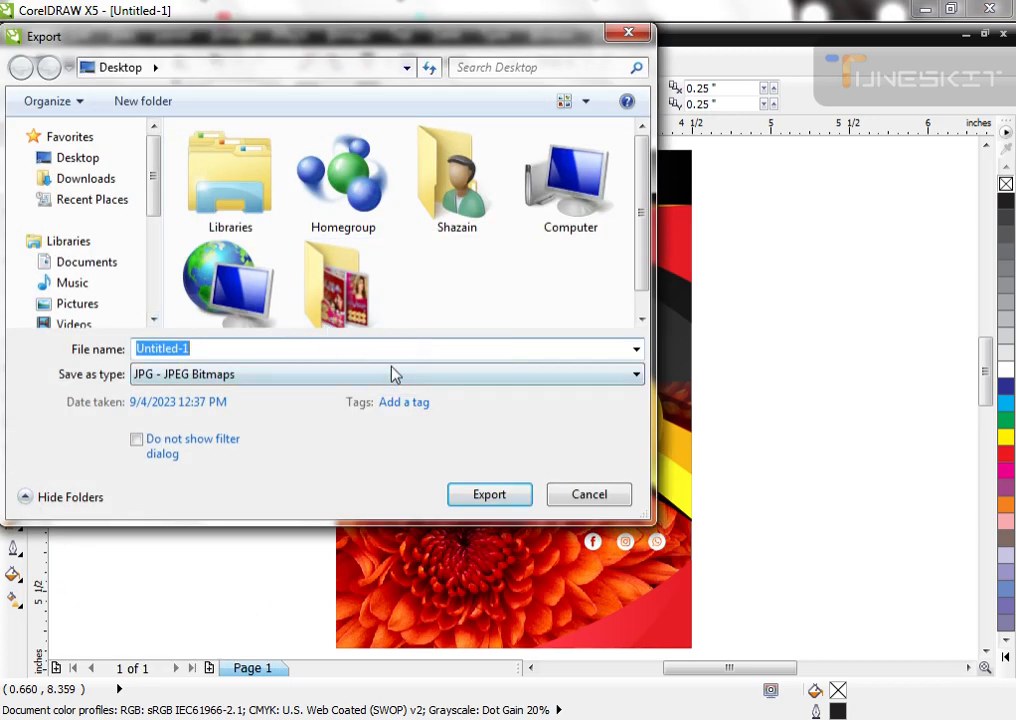
left_click_drag(390, 42, 480, 162)
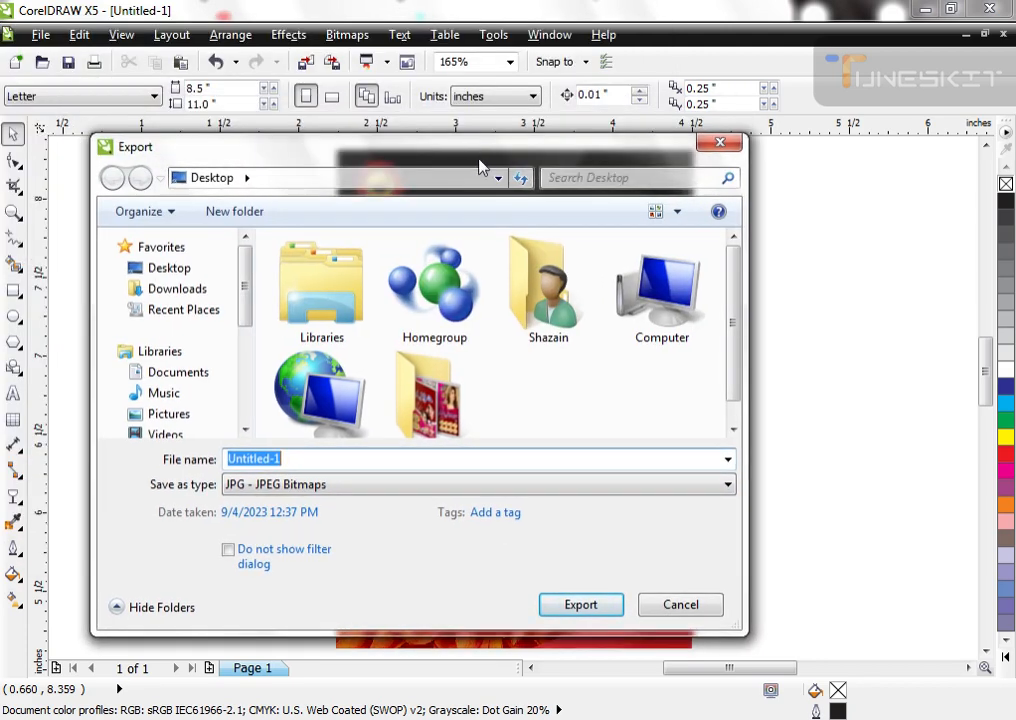
Examine the file formats available for the export, keeping JPG - JPEG Bitmaps as the type
left_click(407, 485)
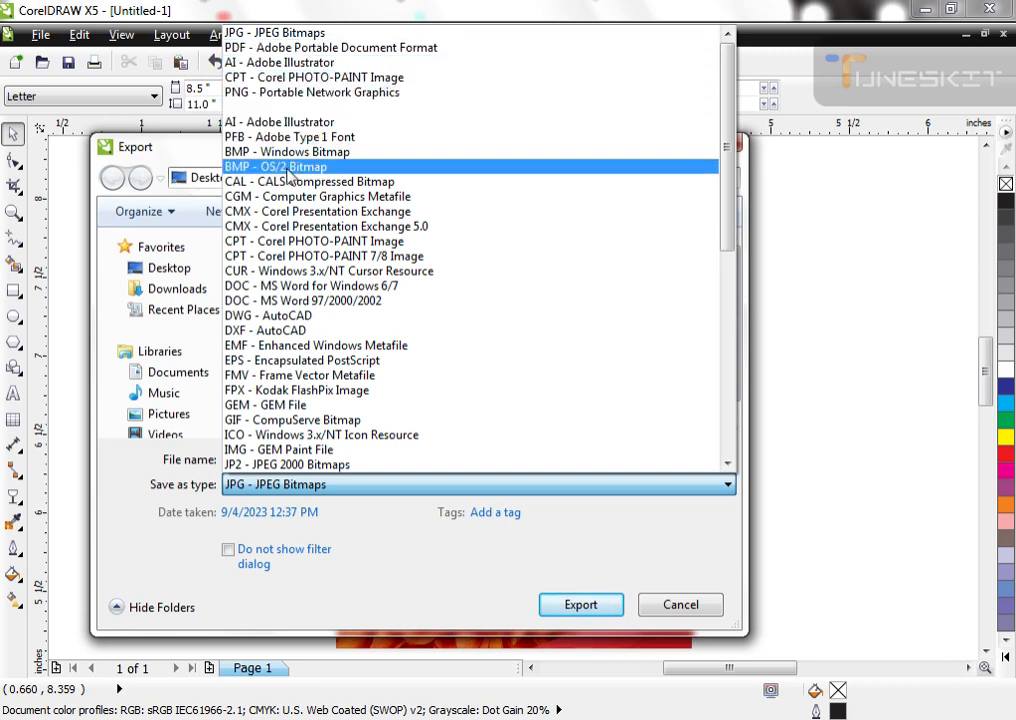
scroll(295, 172, "down", 1)
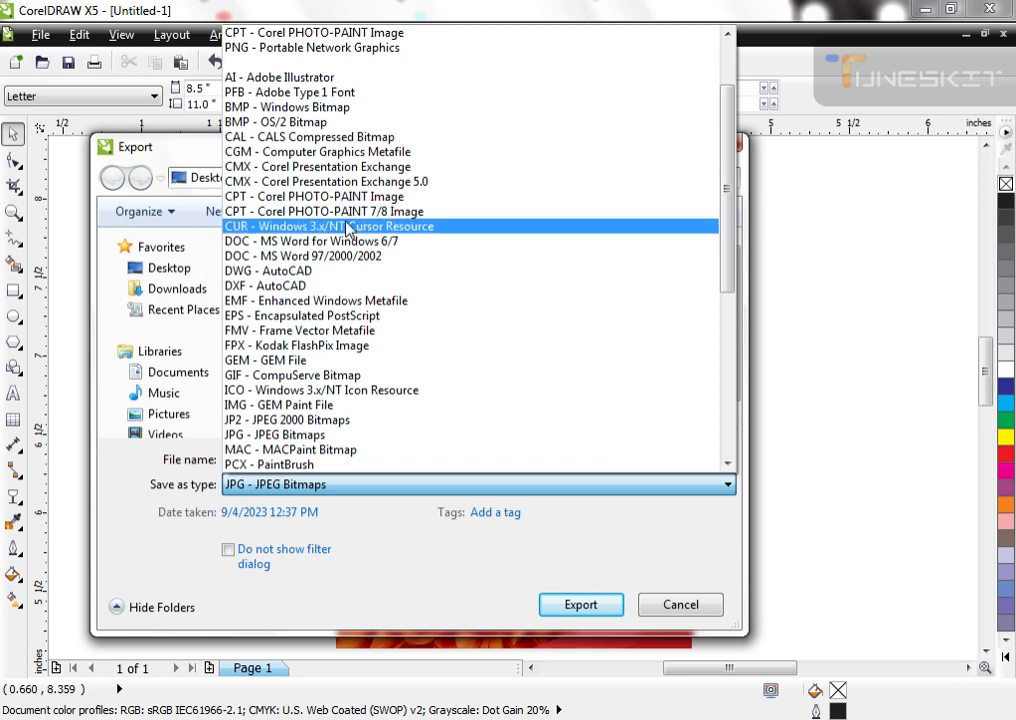
scroll(348, 230, "down", 1)
scroll(348, 230, "down", 4)
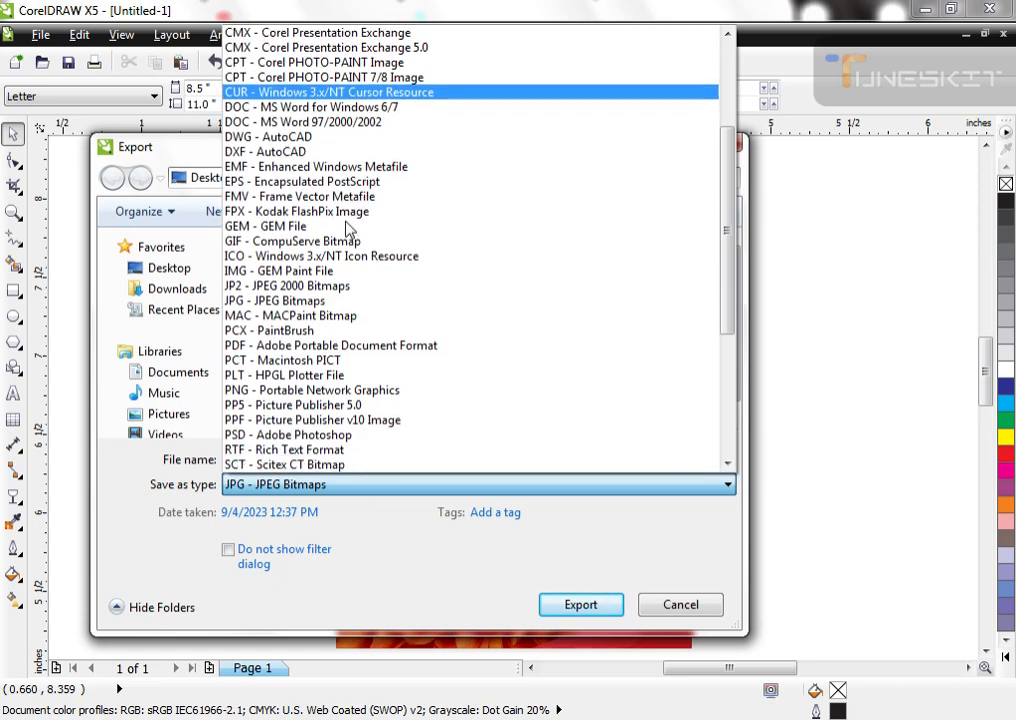
scroll(318, 205, "down", 2)
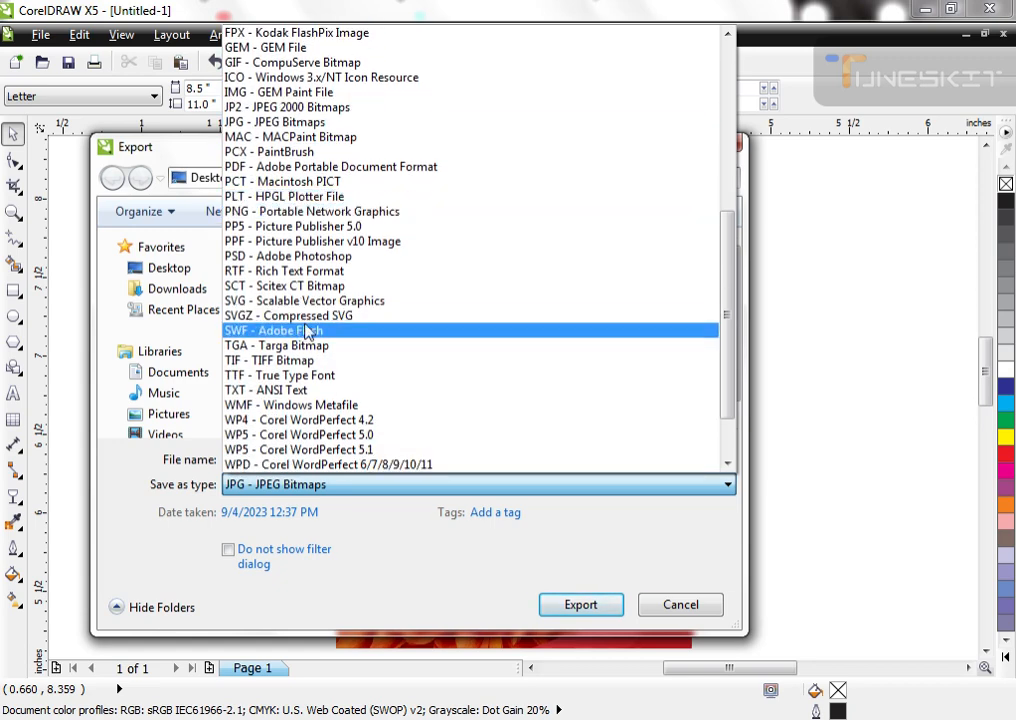
scroll(320, 300, "down", 1)
scroll(318, 297, "down", 2)
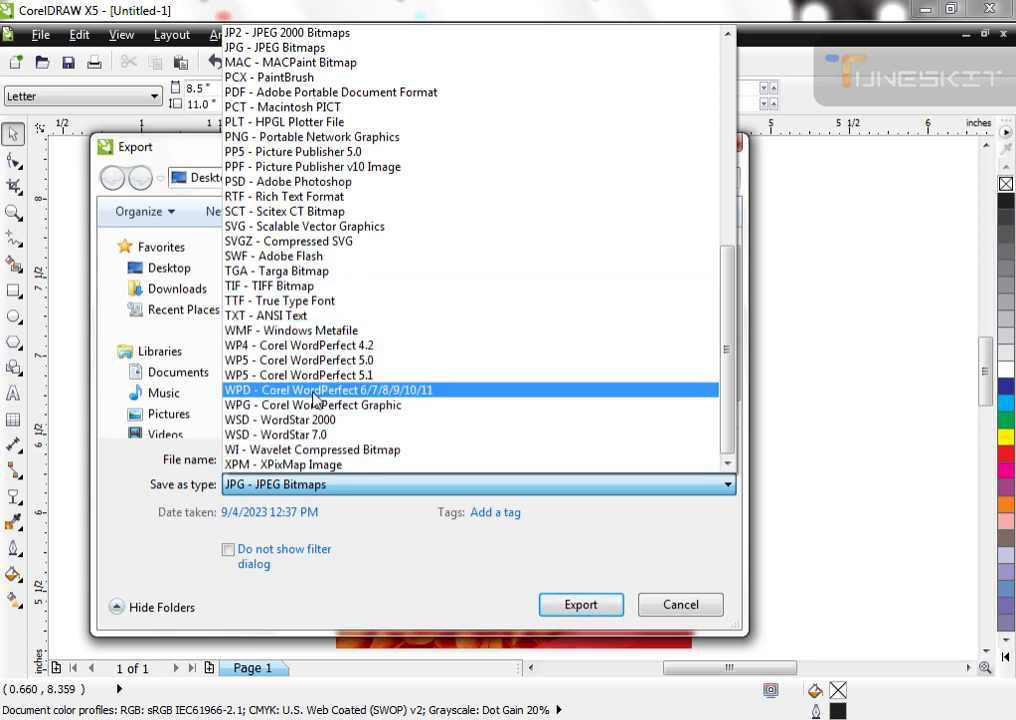
scroll(313, 398, "up", 4)
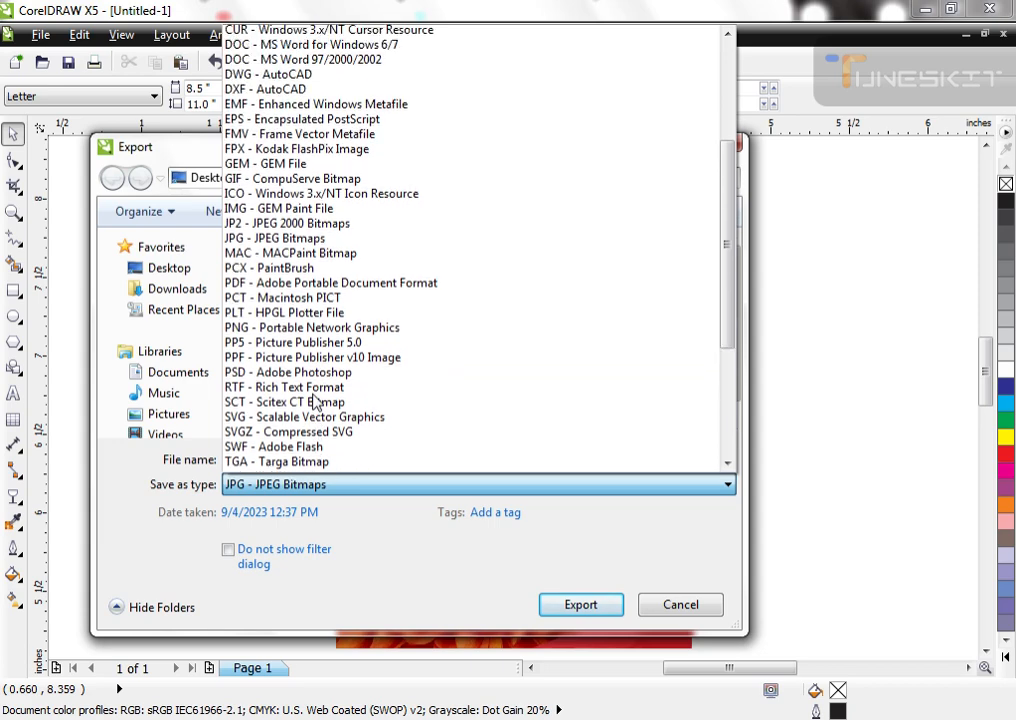
scroll(313, 398, "up", 2)
scroll(350, 268, "up", 3)
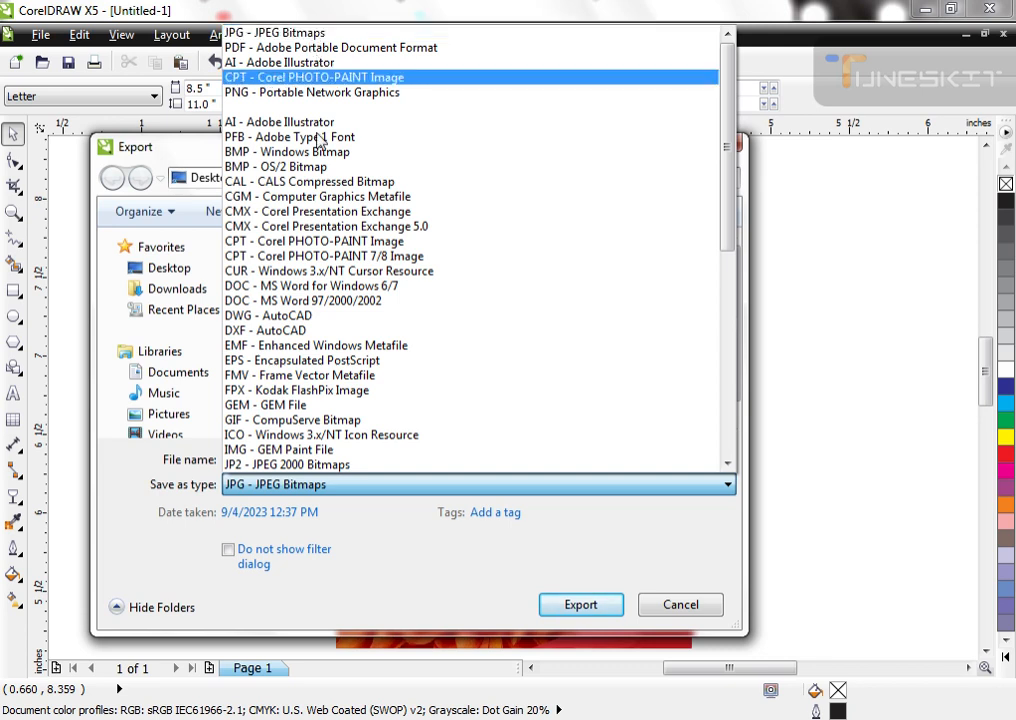
scroll(350, 198, "down", 1)
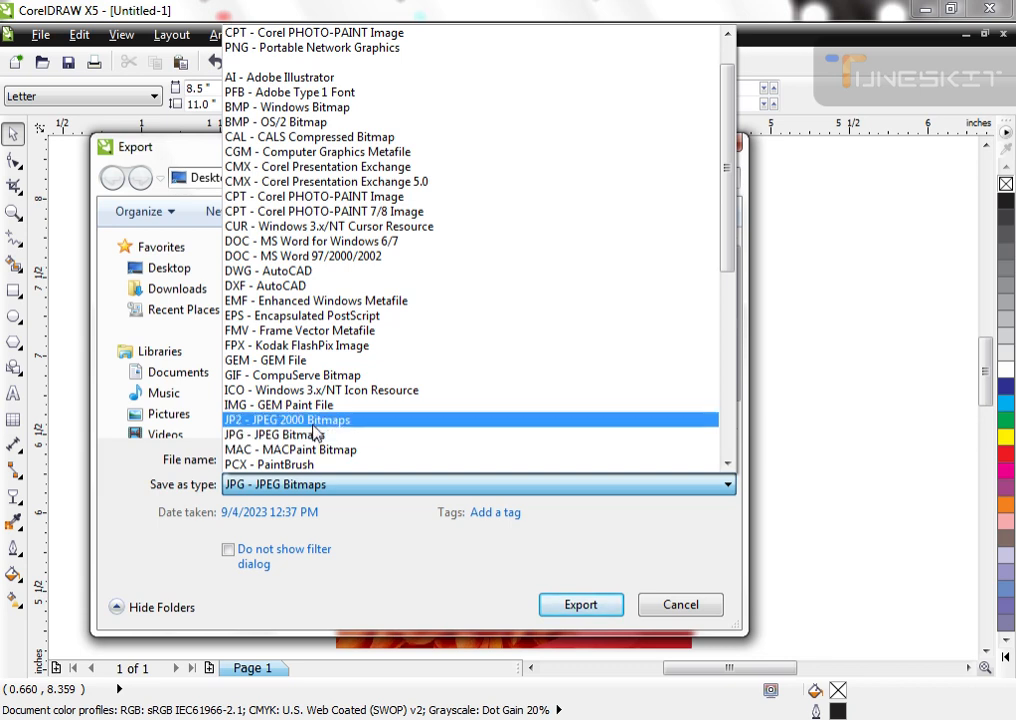
scroll(340, 361, "up", 1)
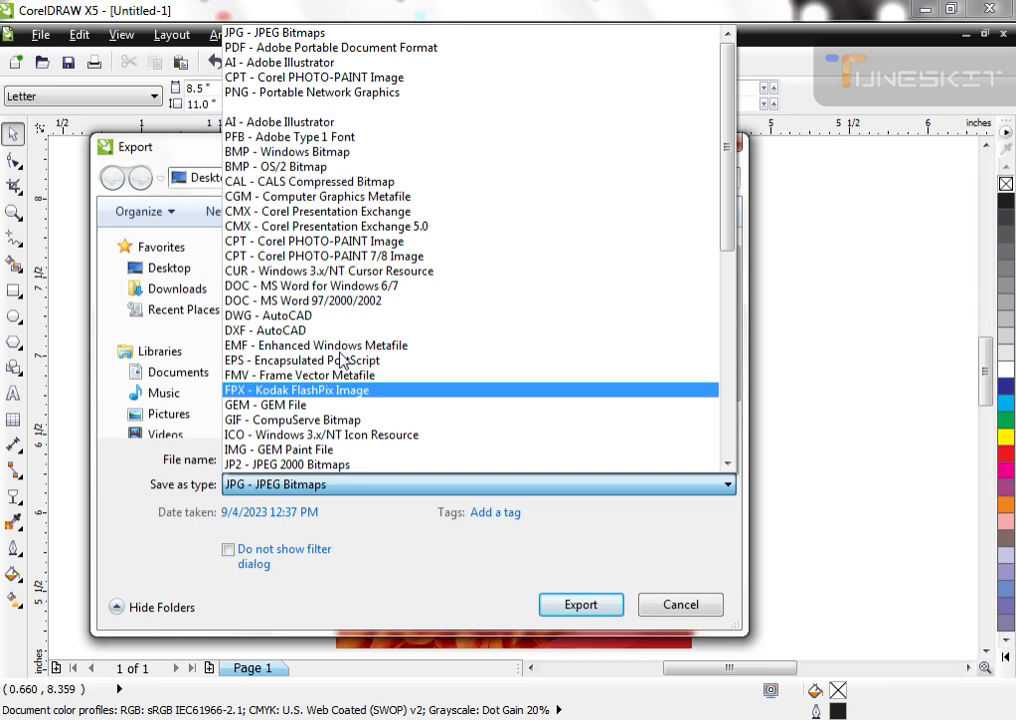
key("Escape")
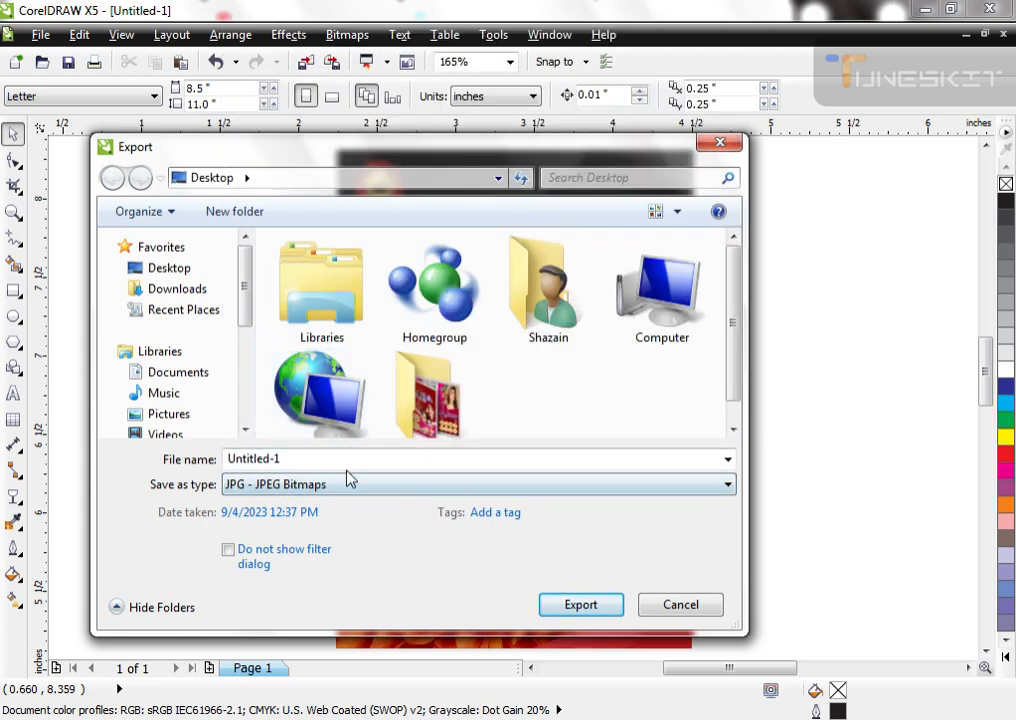
Proceed with the JPEG export, previewing Grayscale (8-bit) and RGB Color (24-bit) before setting the color mode to CMYK Color (32-bit)
left_click(590, 604)
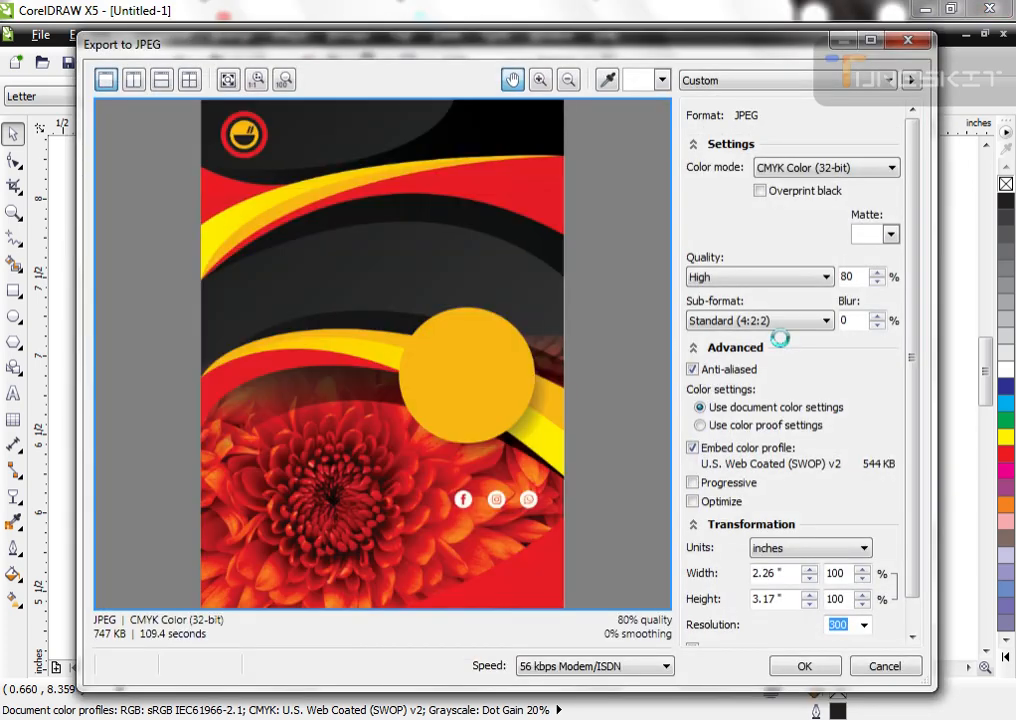
left_click(886, 168)
left_click(886, 168)
left_click(886, 168)
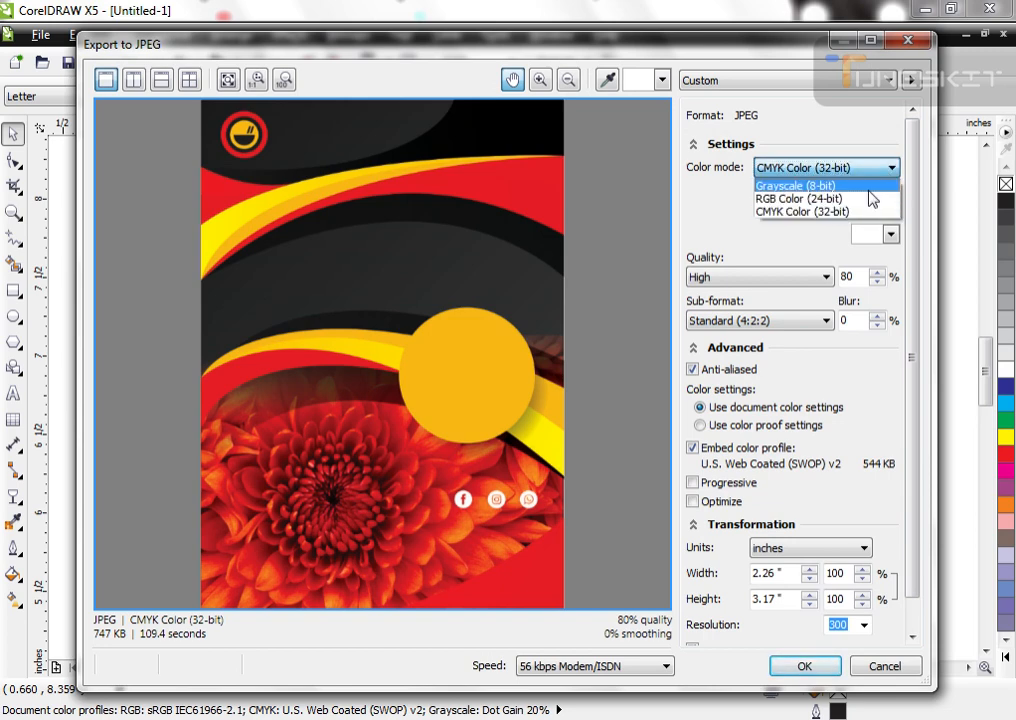
left_click(853, 186)
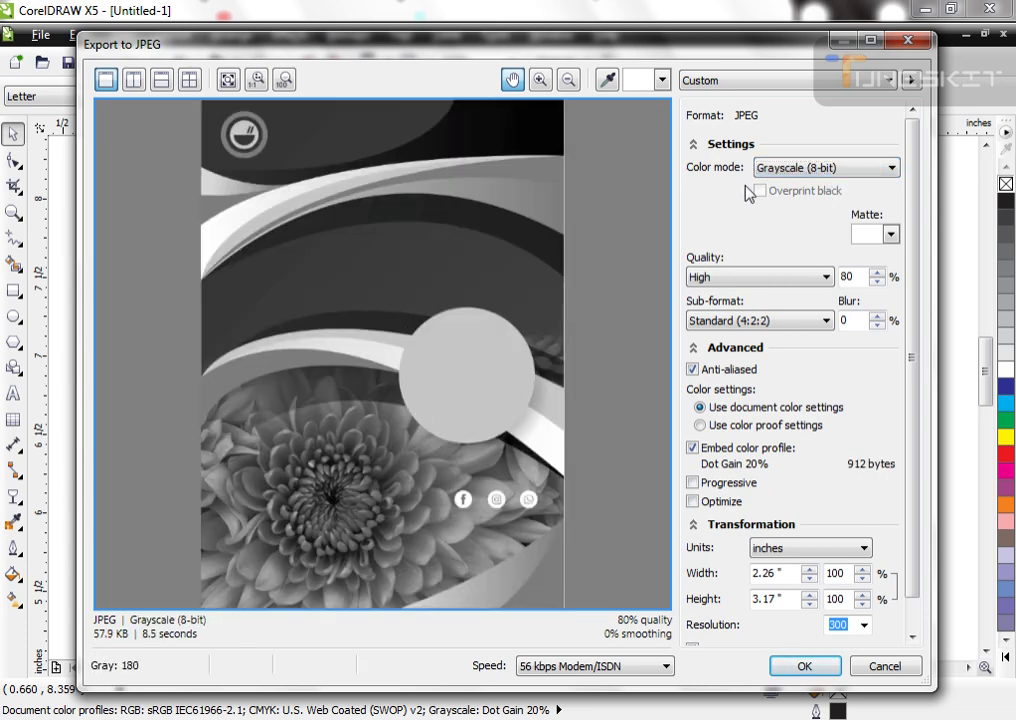
left_click(795, 168)
left_click(788, 202)
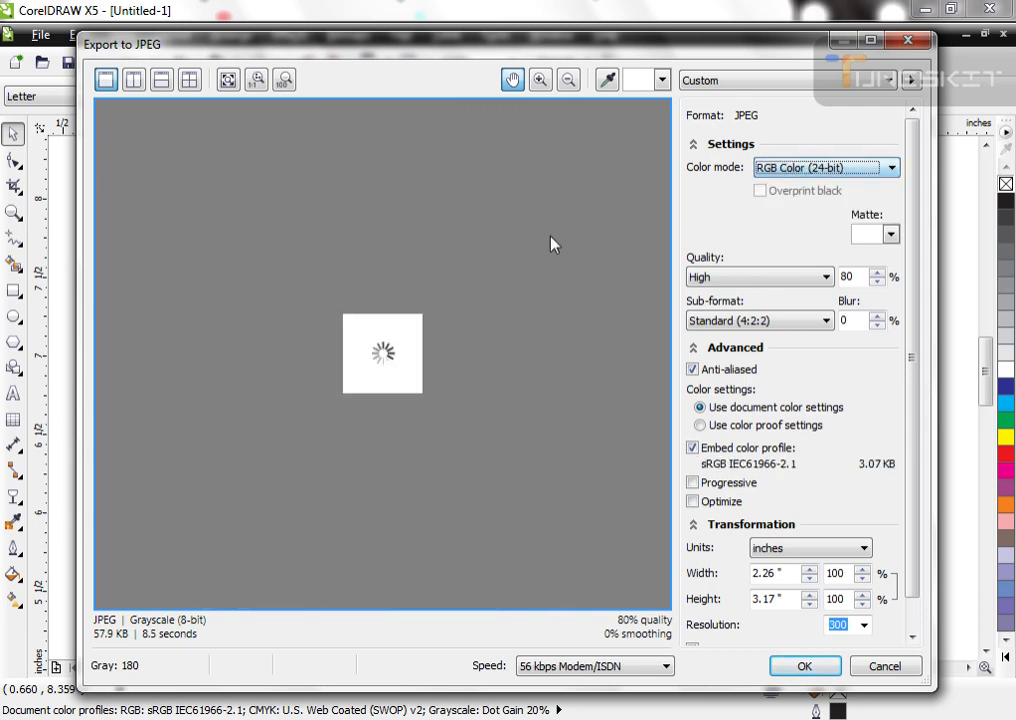
left_click(826, 168)
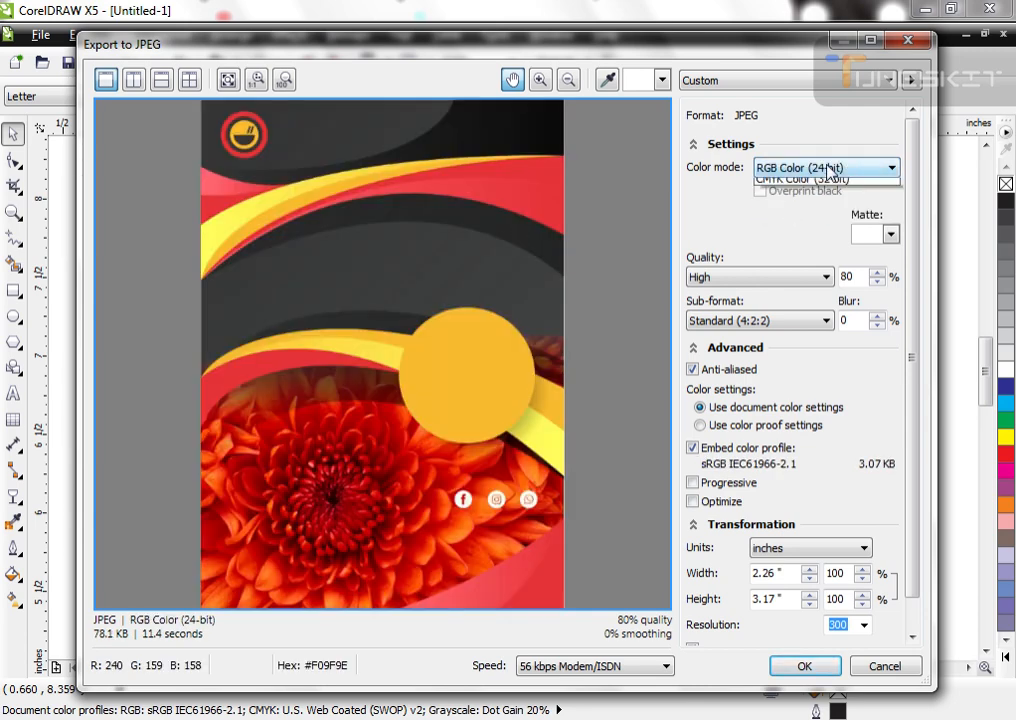
left_click(810, 208)
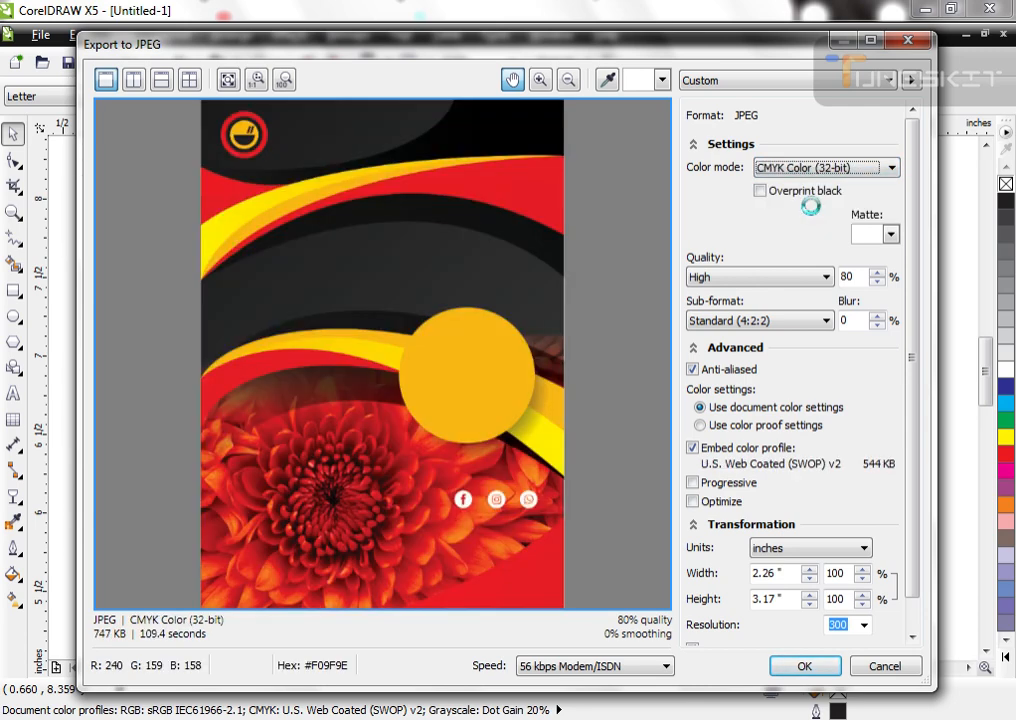
Check the quality options, keep High at 80% and 300 resolution, and finish exporting the flyer as a JPEG
left_click(810, 286)
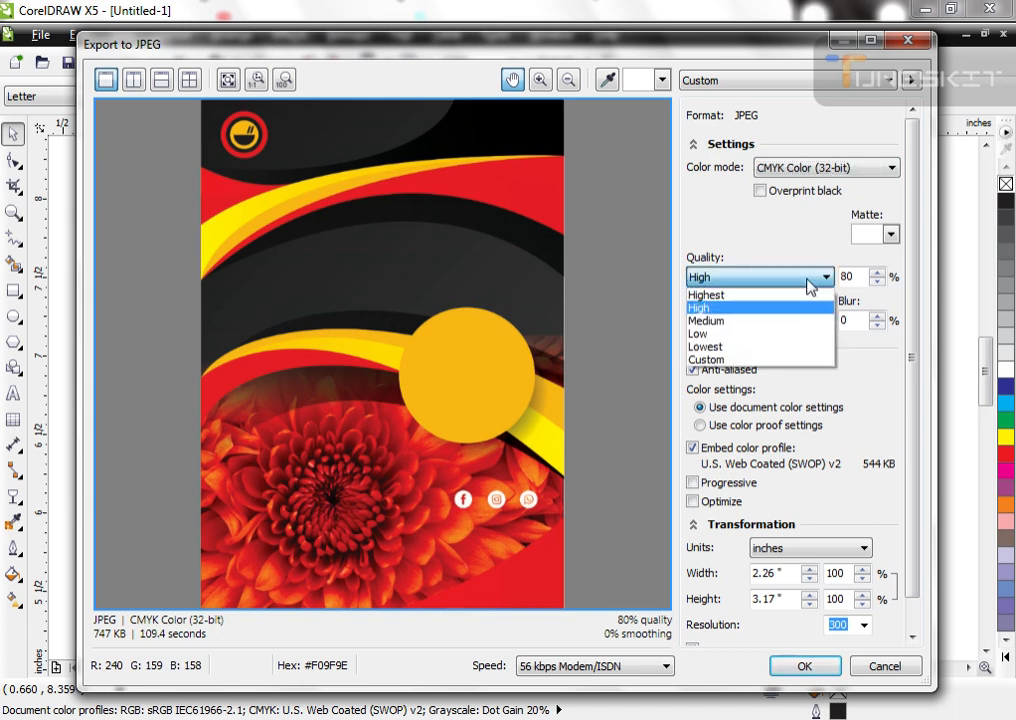
left_click(810, 286)
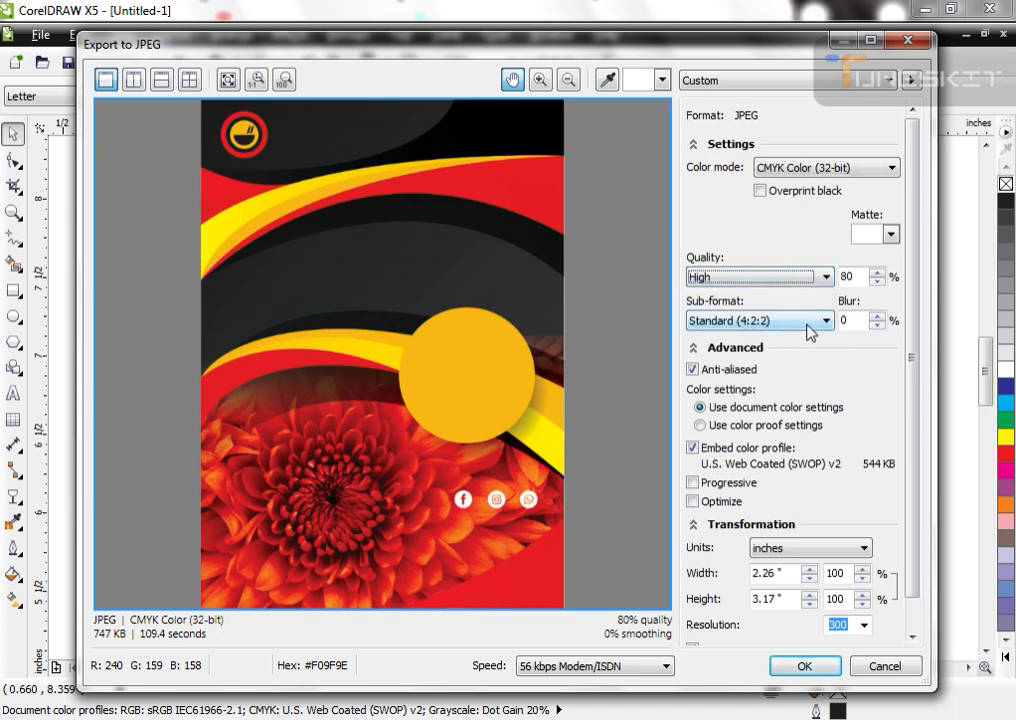
scroll(914, 494, "down", 1)
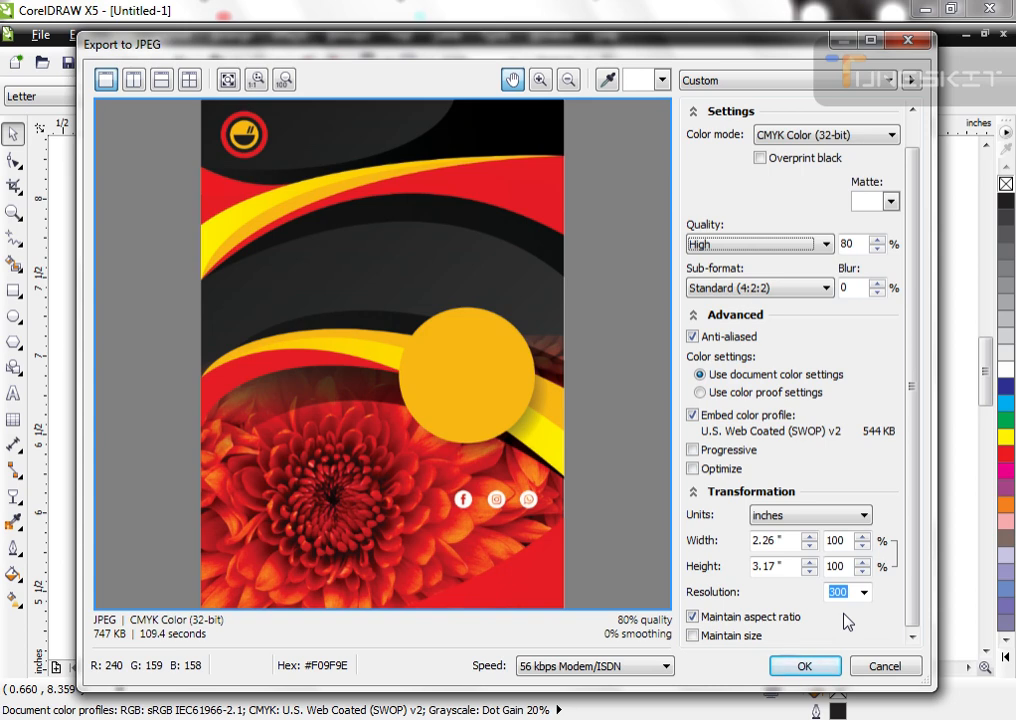
key("Return")
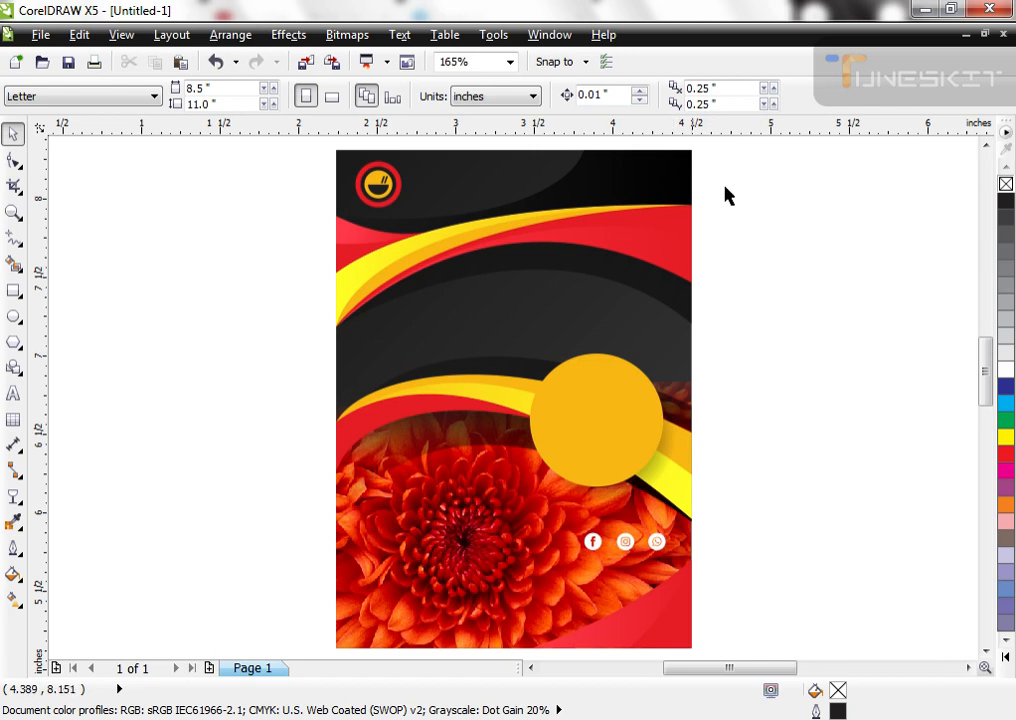
left_click(503, 98)
left_click(503, 100)
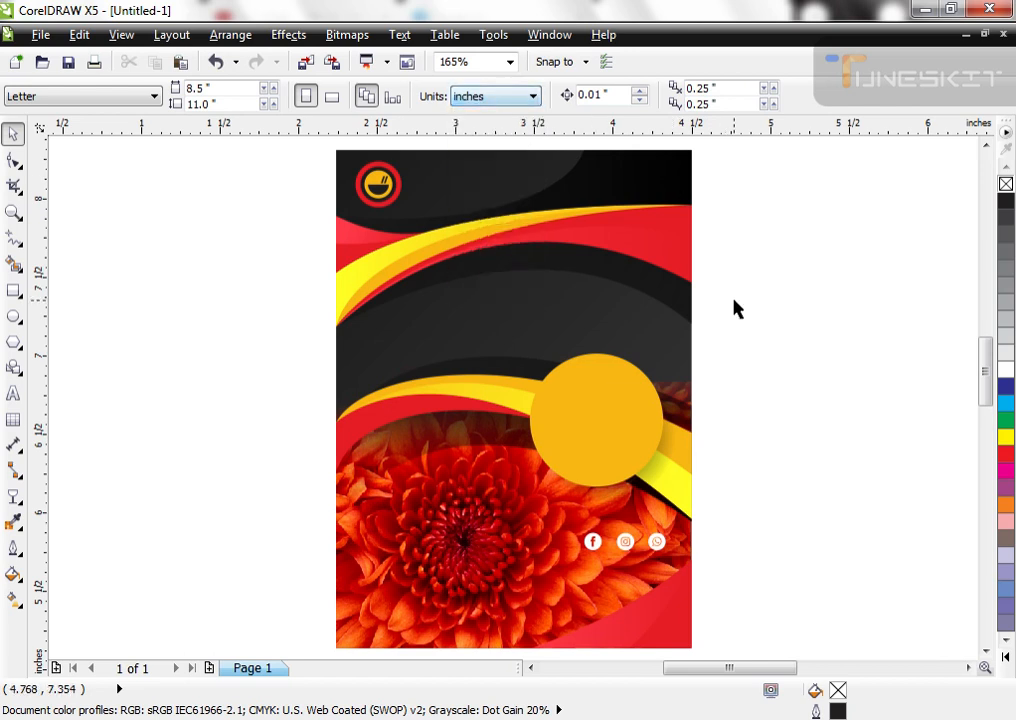
left_click(590, 190)
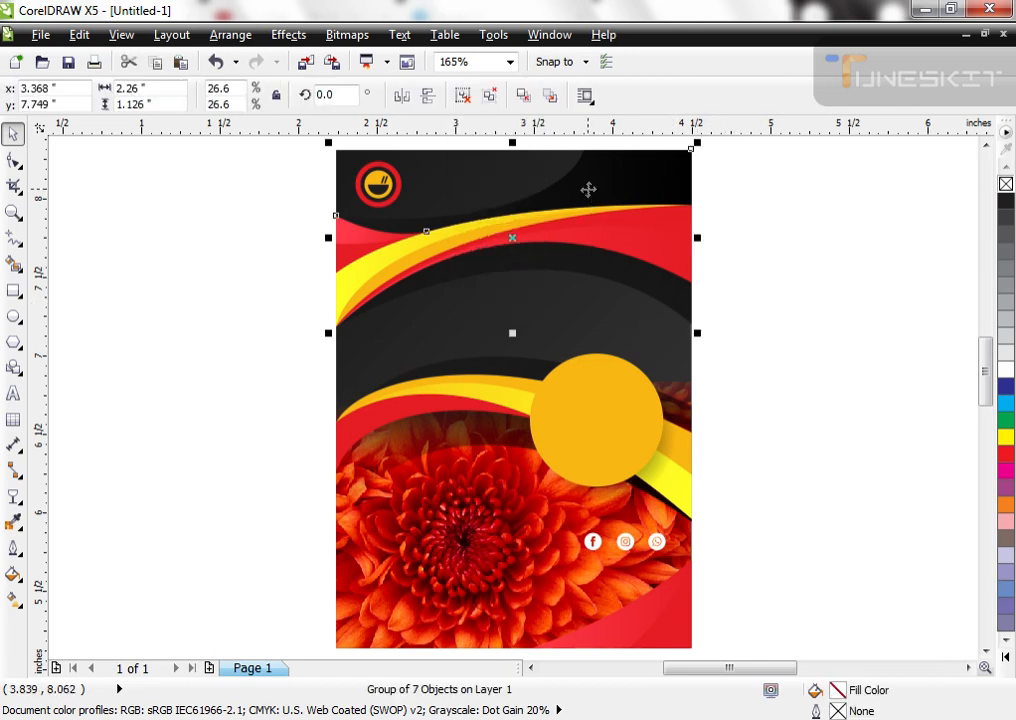
left_click(769, 292)
scroll(458, 260, "down", 2)
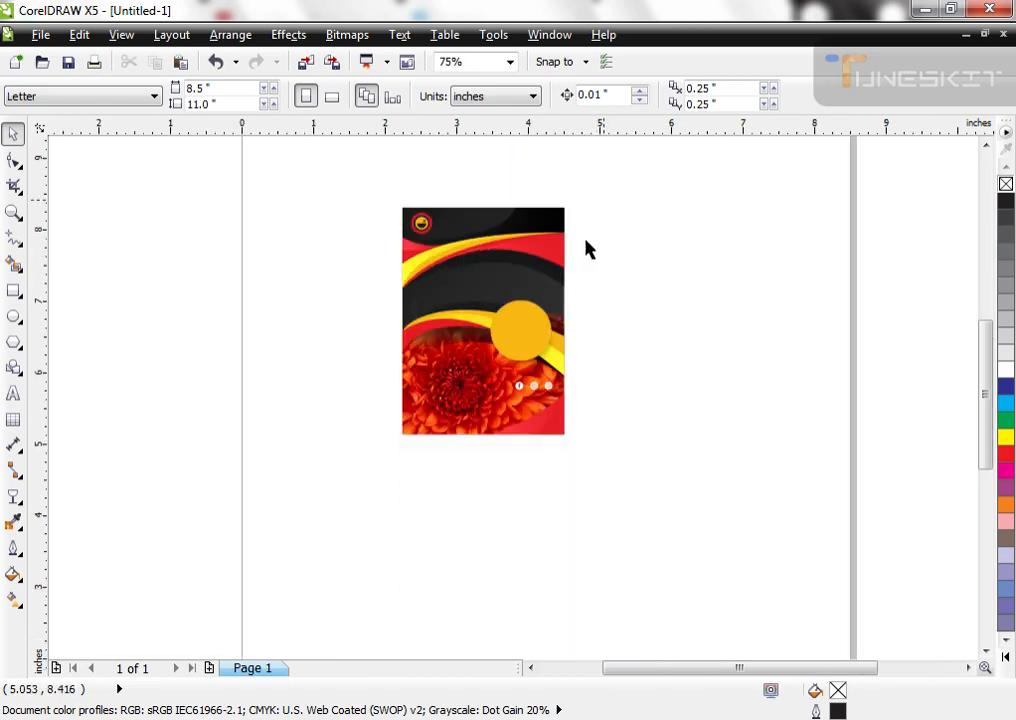
key("ctrl+a")
scroll(457, 257, "up", 2)
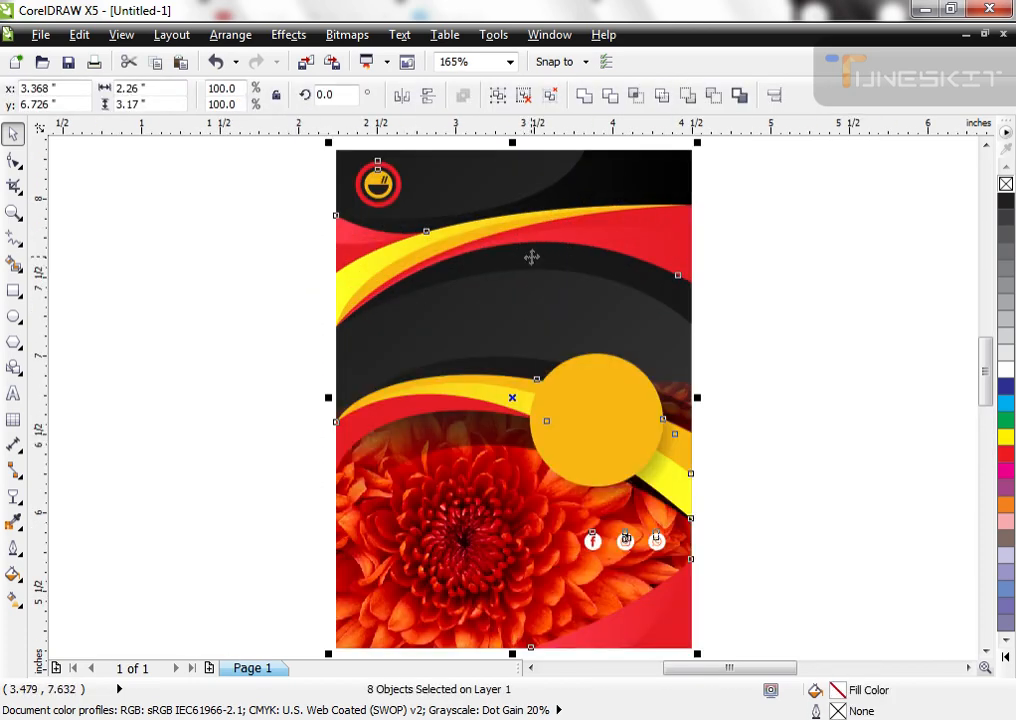
left_click(330, 340)
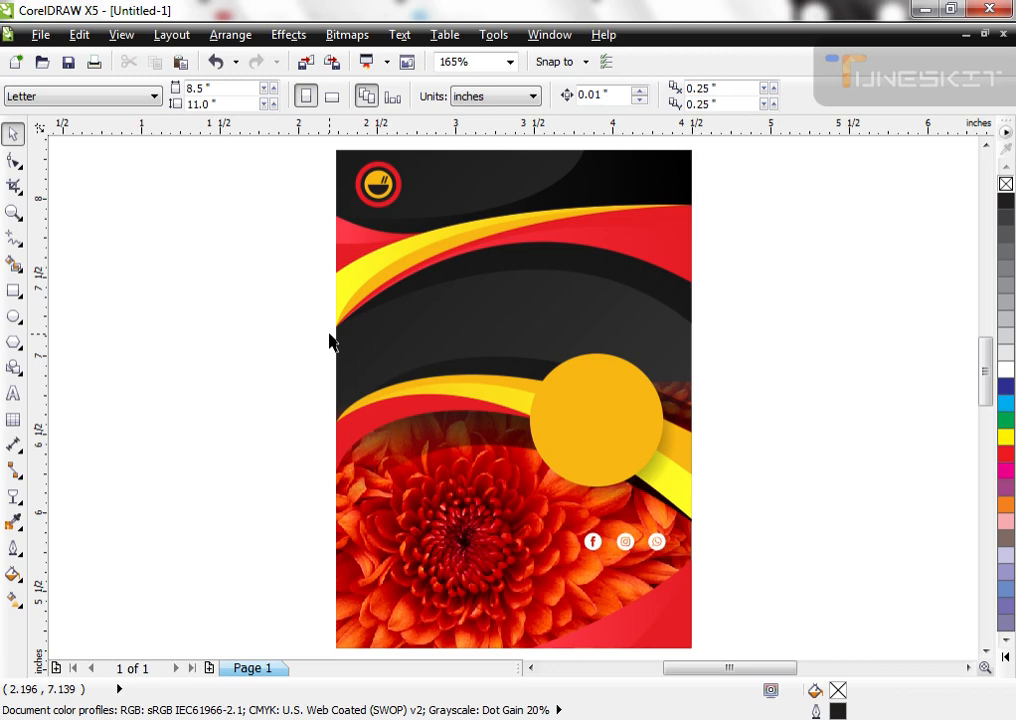
Select the PowerClip background and export the flyer as Untitled-1 in JPEG format with CMYK Color (32-bit) and High quality
left_click(457, 329)
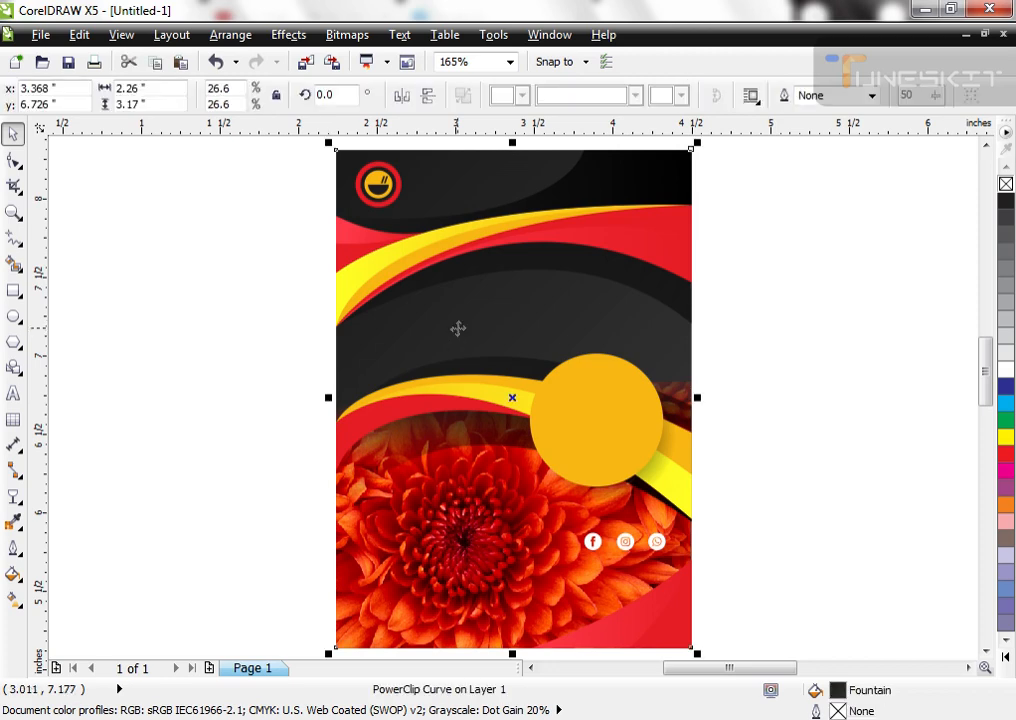
key("ctrl+e")
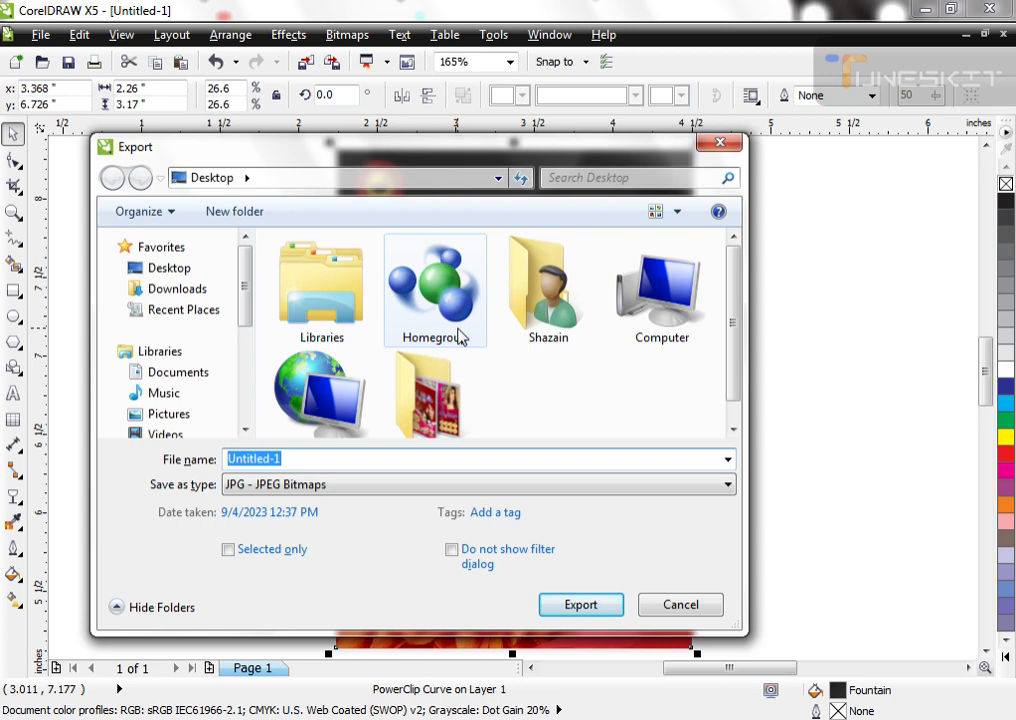
left_click(578, 606)
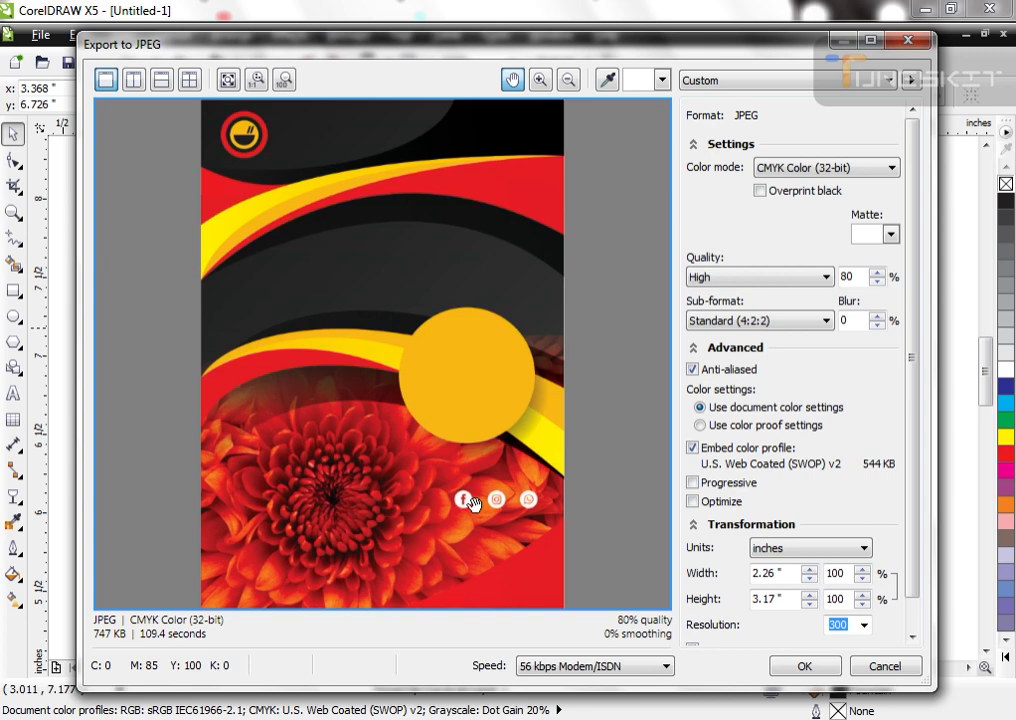
key("Return")
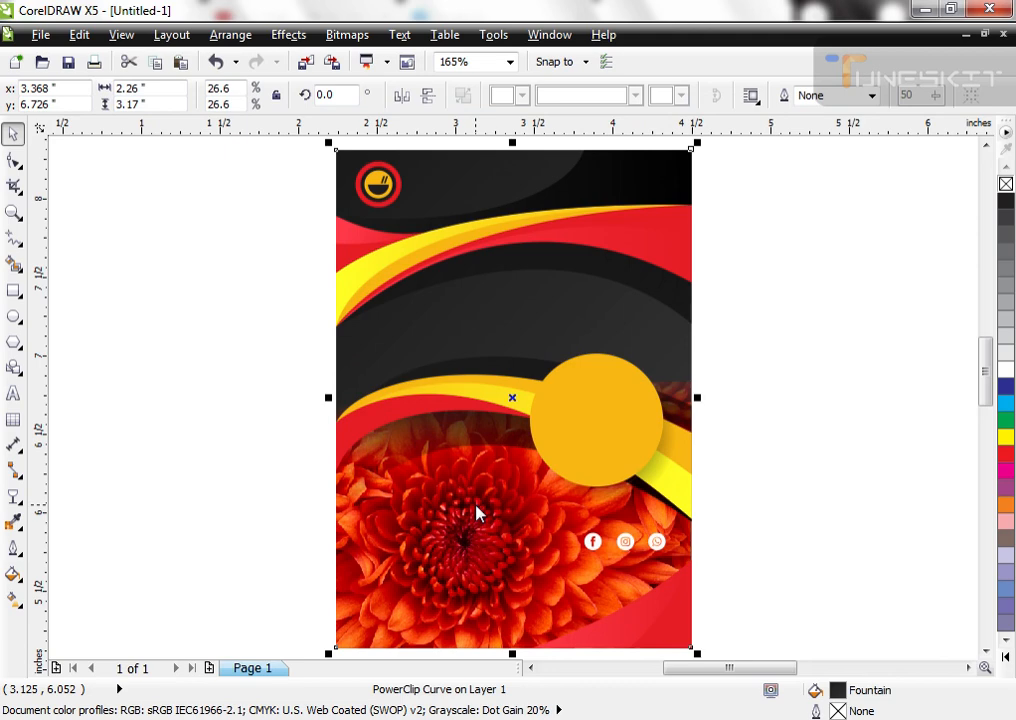
Review the export file formats such as PDF - Adobe Portable Document Format and close the Export dialog without exporting
key("ctrl+e")
left_click(322, 484)
left_click(325, 485)
left_click(326, 487)
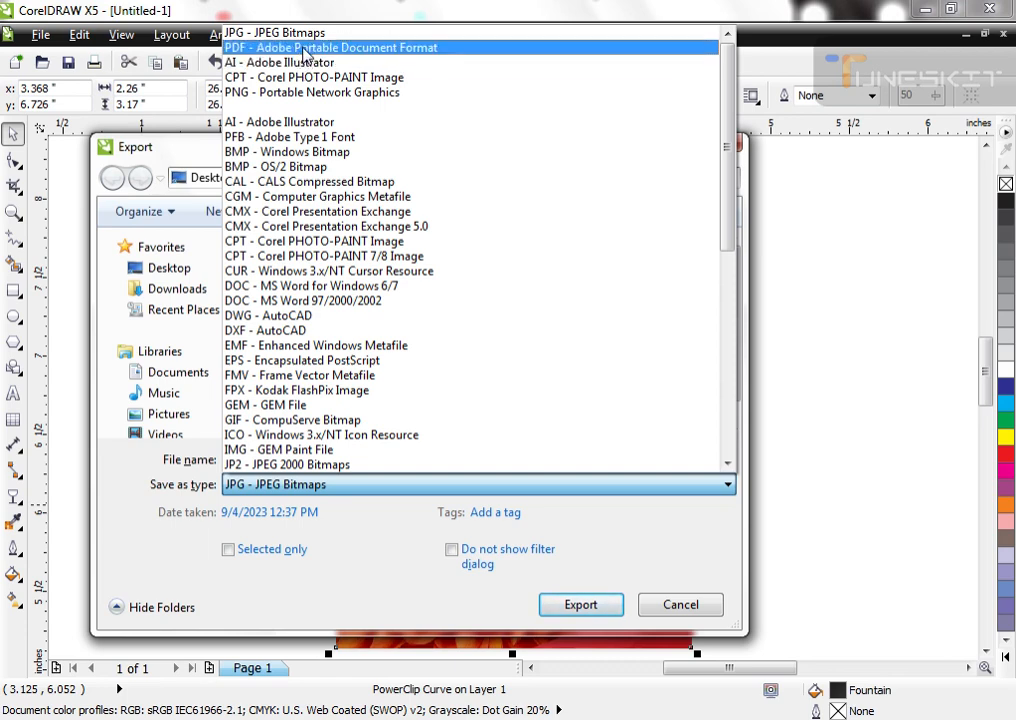
left_click(778, 252)
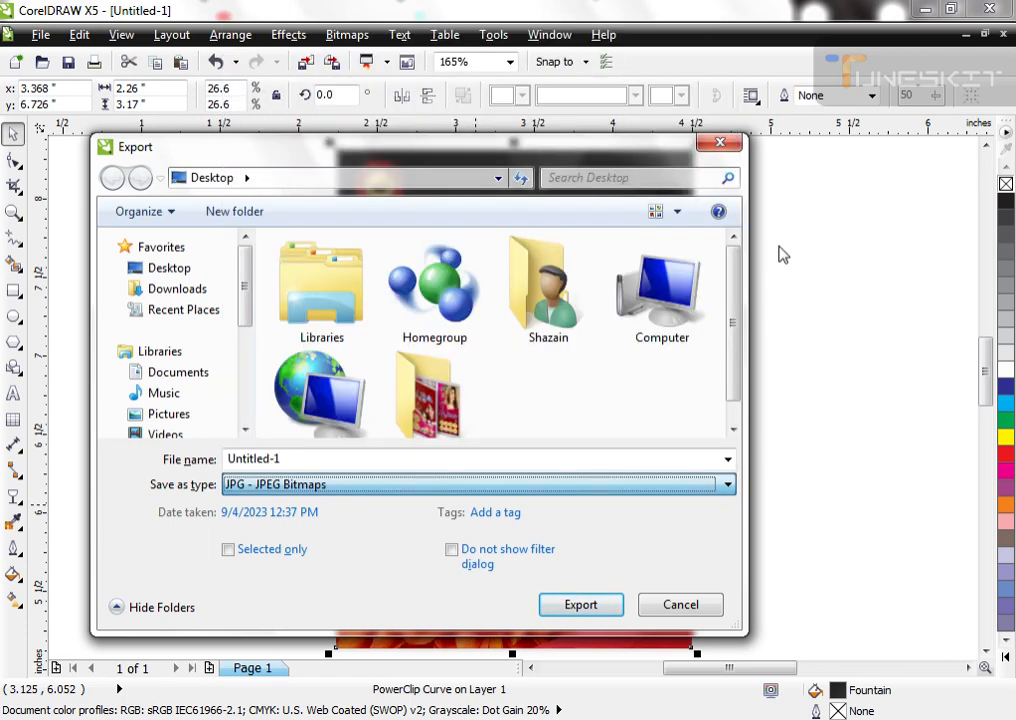
left_click(726, 145)
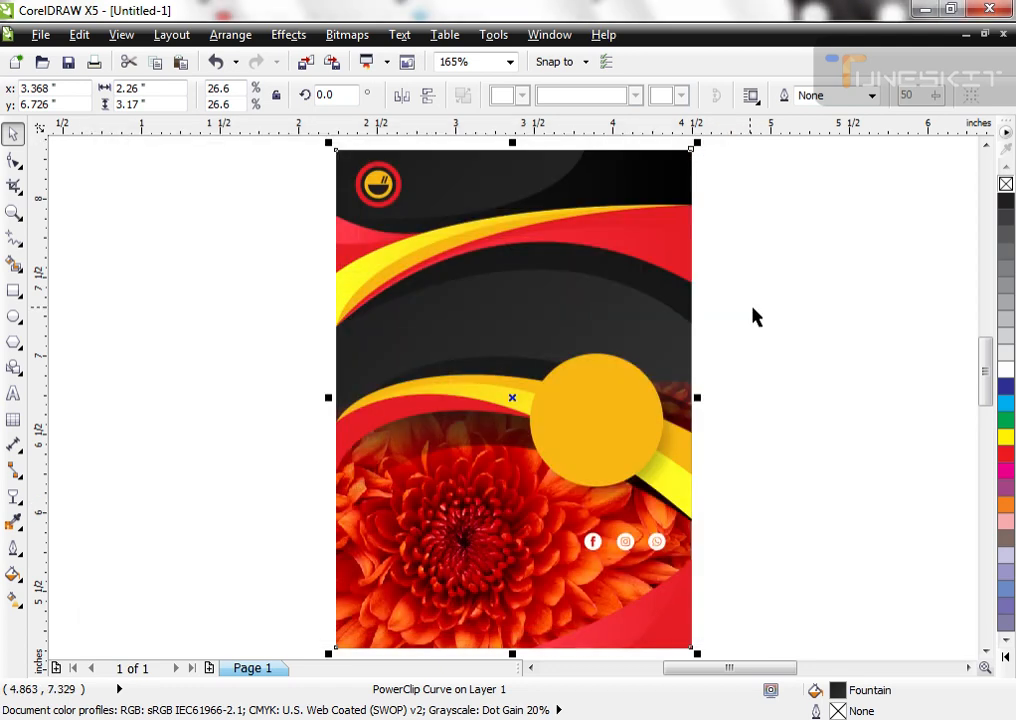
Look through the File commands down to Open Recent and try to open the recent file the nextbridge school
left_click(745, 312)
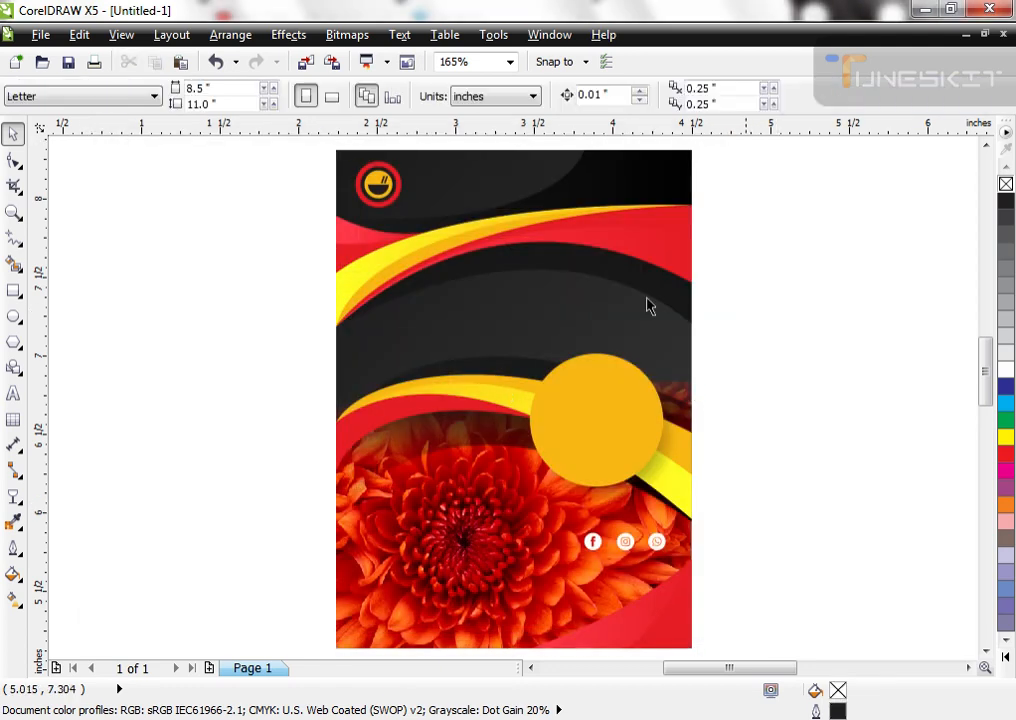
left_click(42, 35)
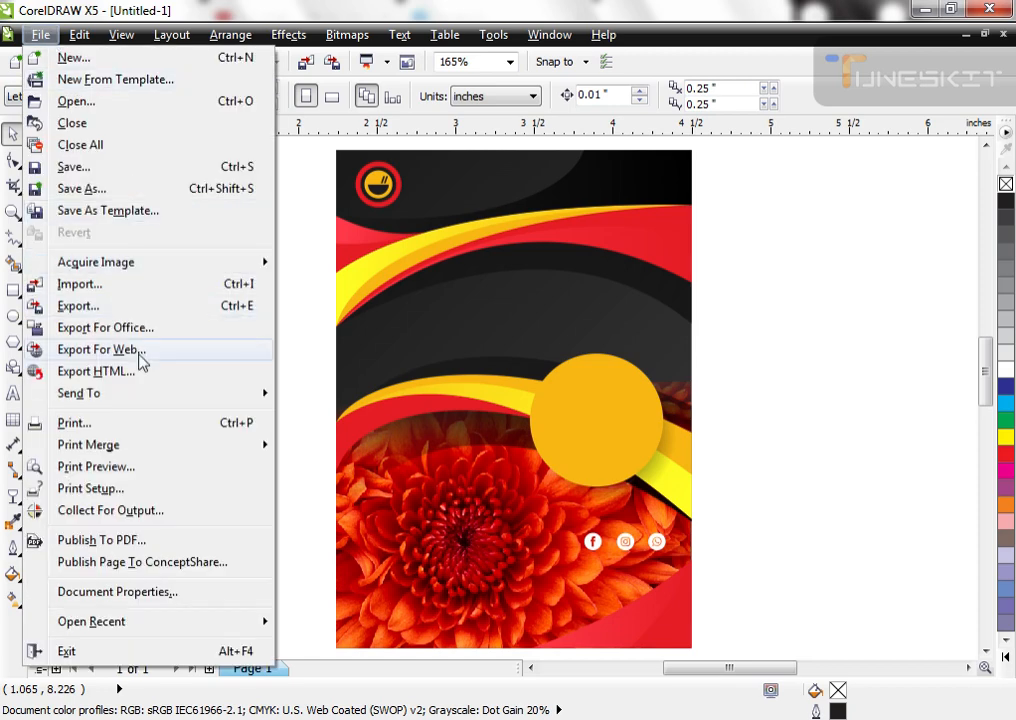
mouse_move(158, 397)
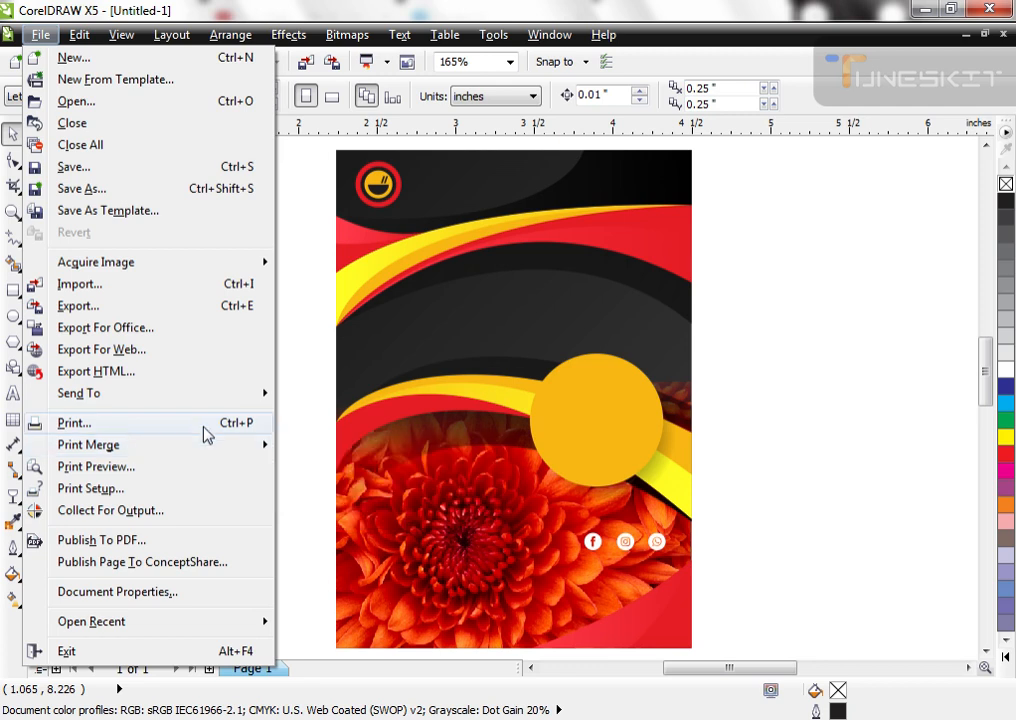
mouse_move(140, 441)
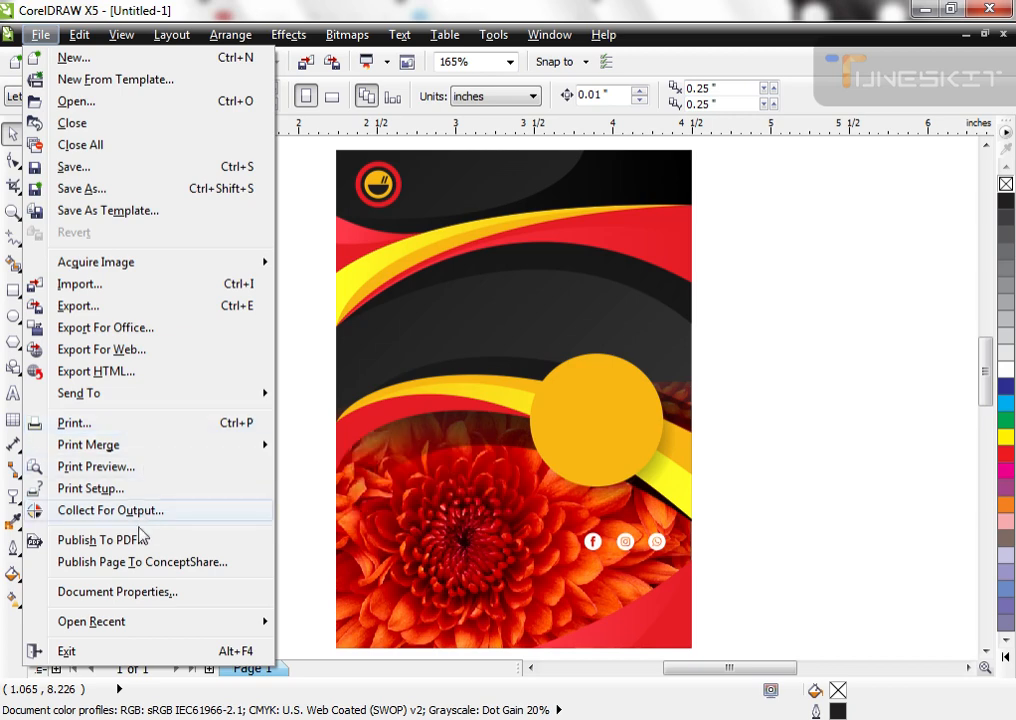
mouse_move(160, 621)
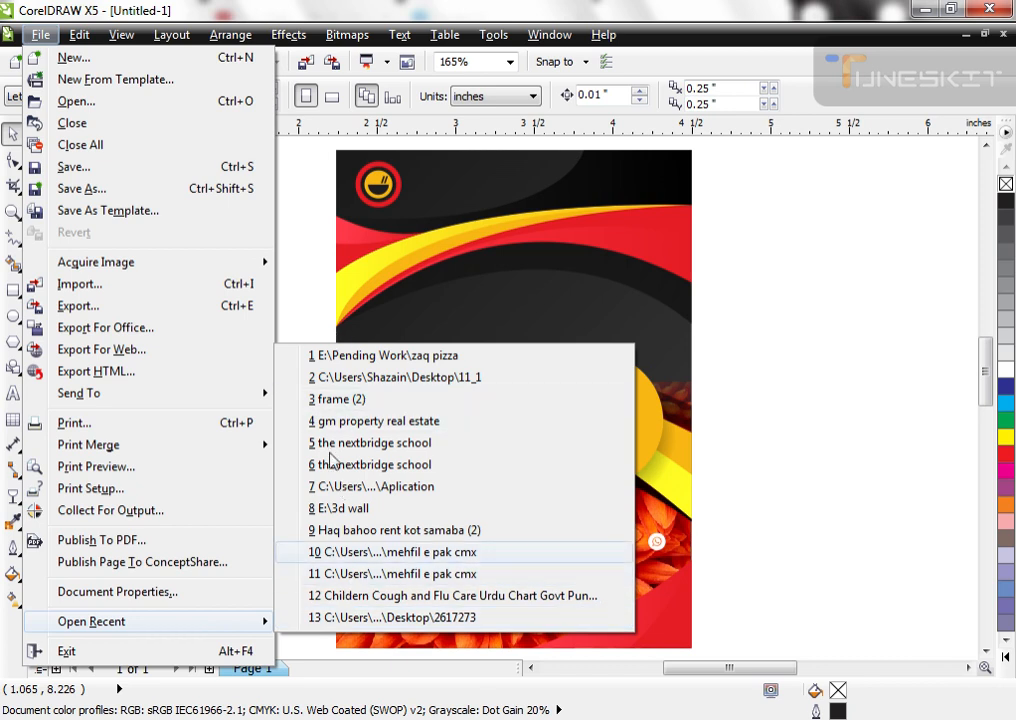
left_click(386, 450)
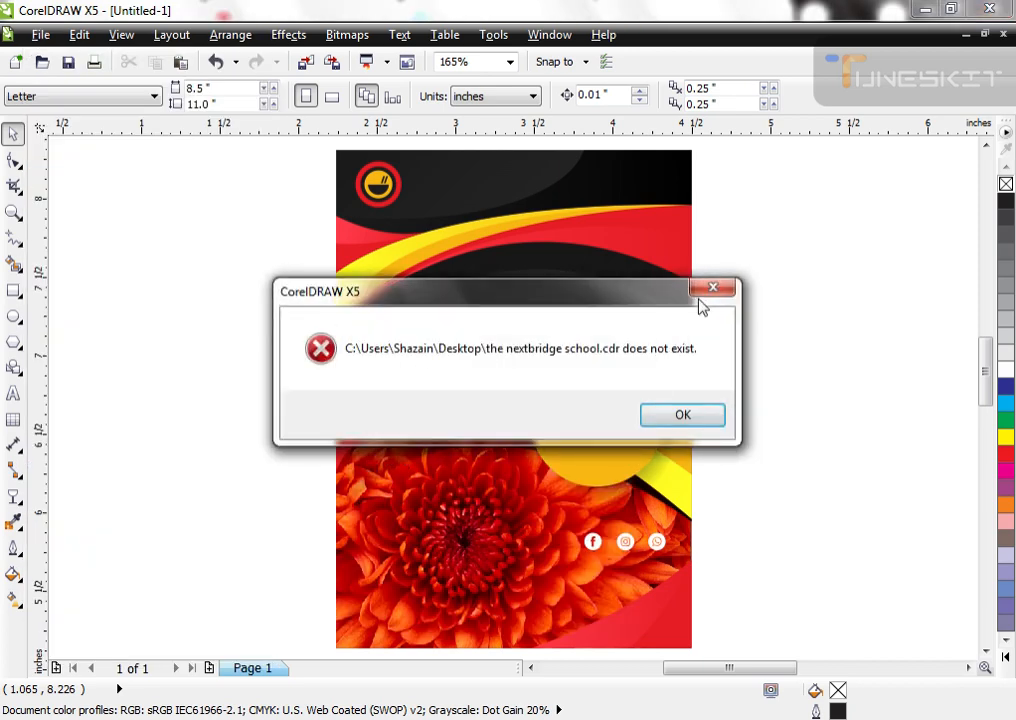
left_click(713, 290)
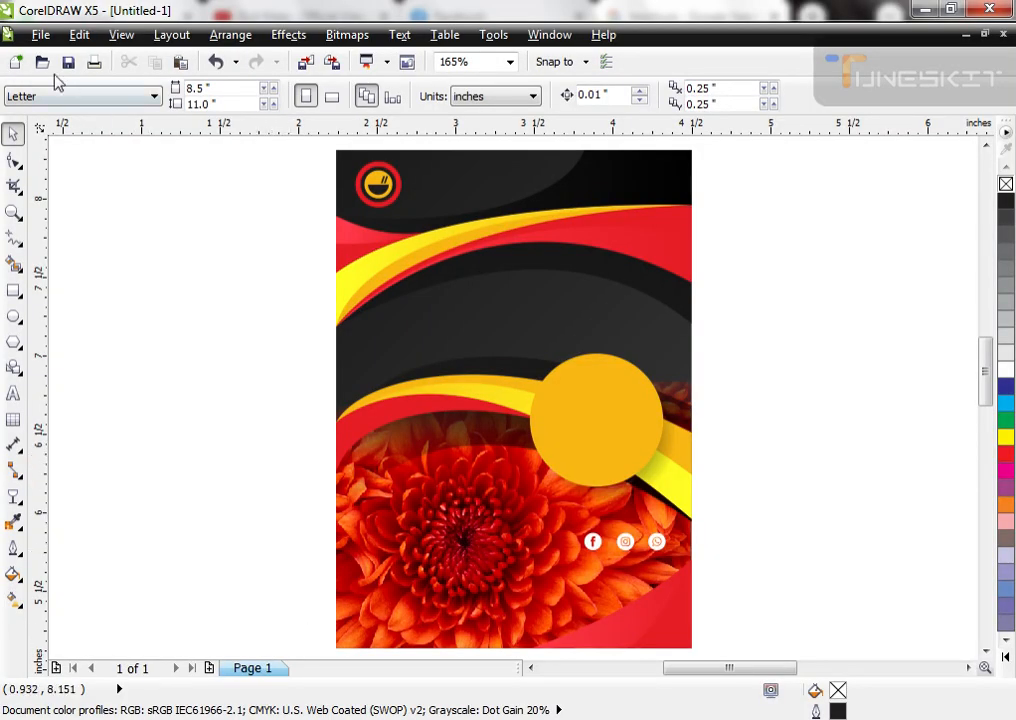
Open the recent file zaq pizza, accepting the permanent PANOSE substitutions for its missing fonts
left_click(40, 36)
mouse_move(152, 624)
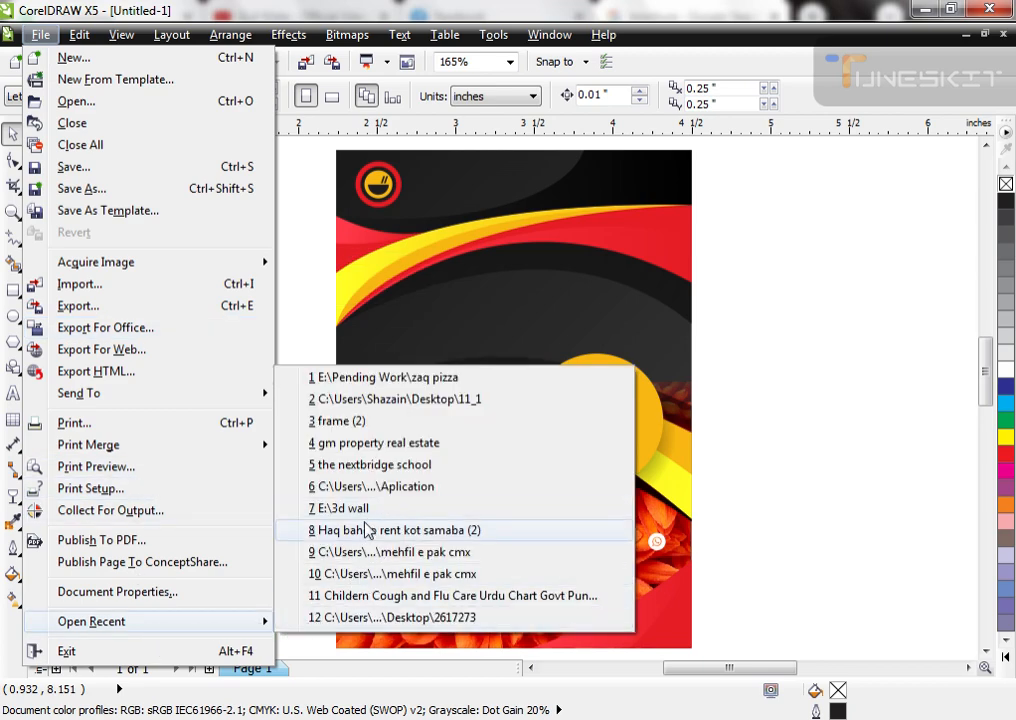
left_click(442, 378)
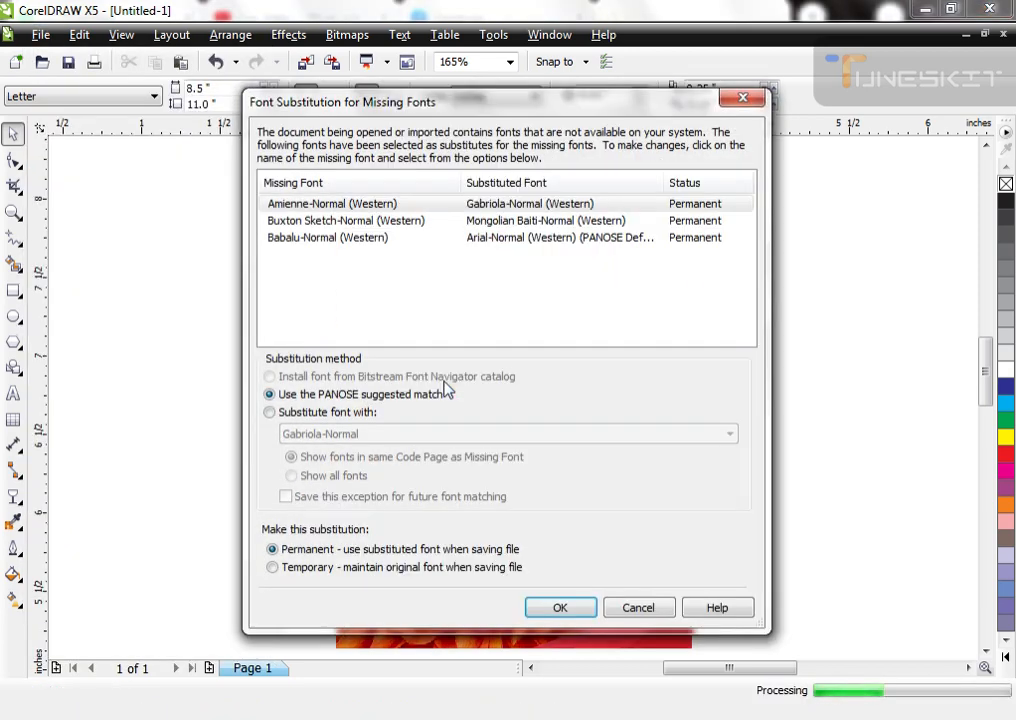
left_click(560, 608)
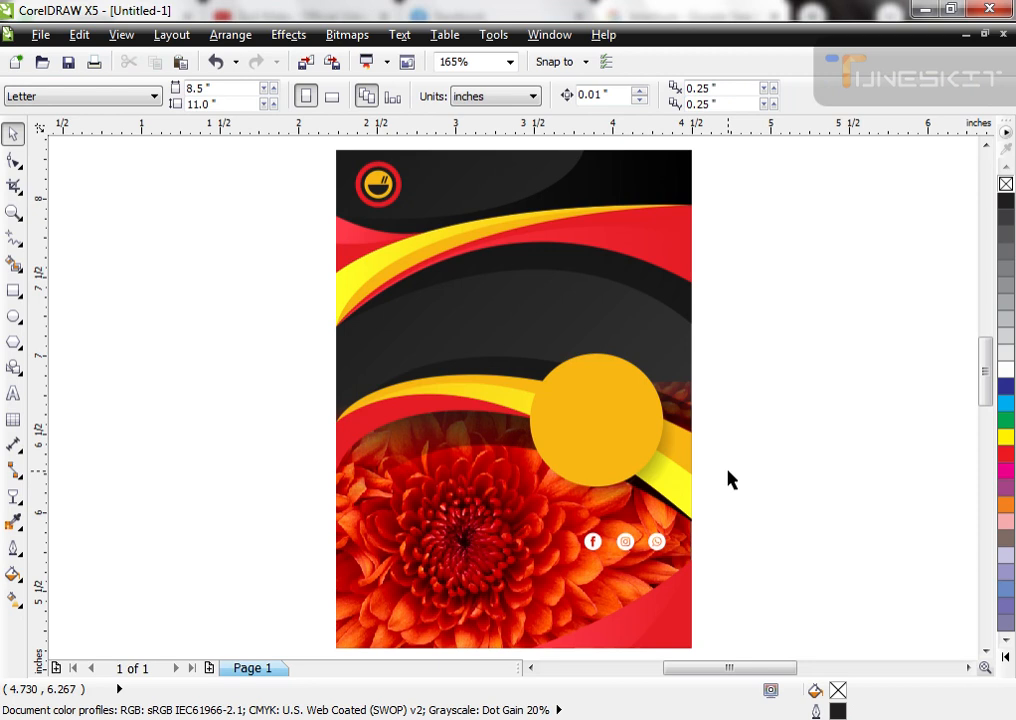
left_click_drag(573, 306, 449, 322)
key("ctrl+z")
left_click(787, 352)
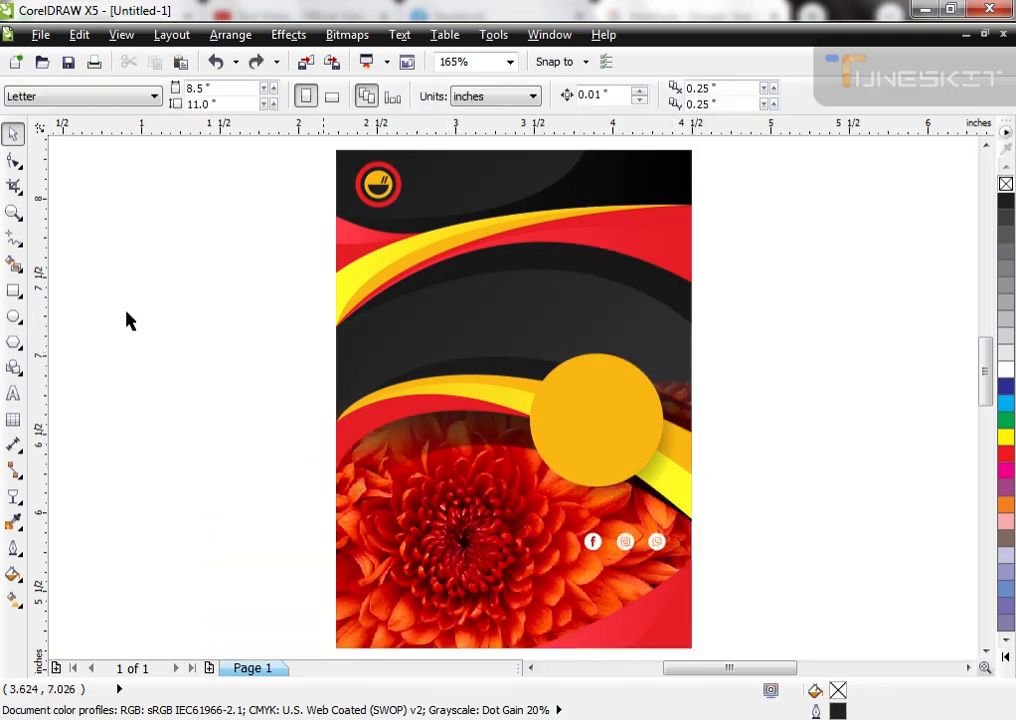
Draw a rectangle about 2.26 by 3.17 inches that exactly covers the whole flyer
left_click(14, 291)
left_click_drag(336, 150, 691, 604)
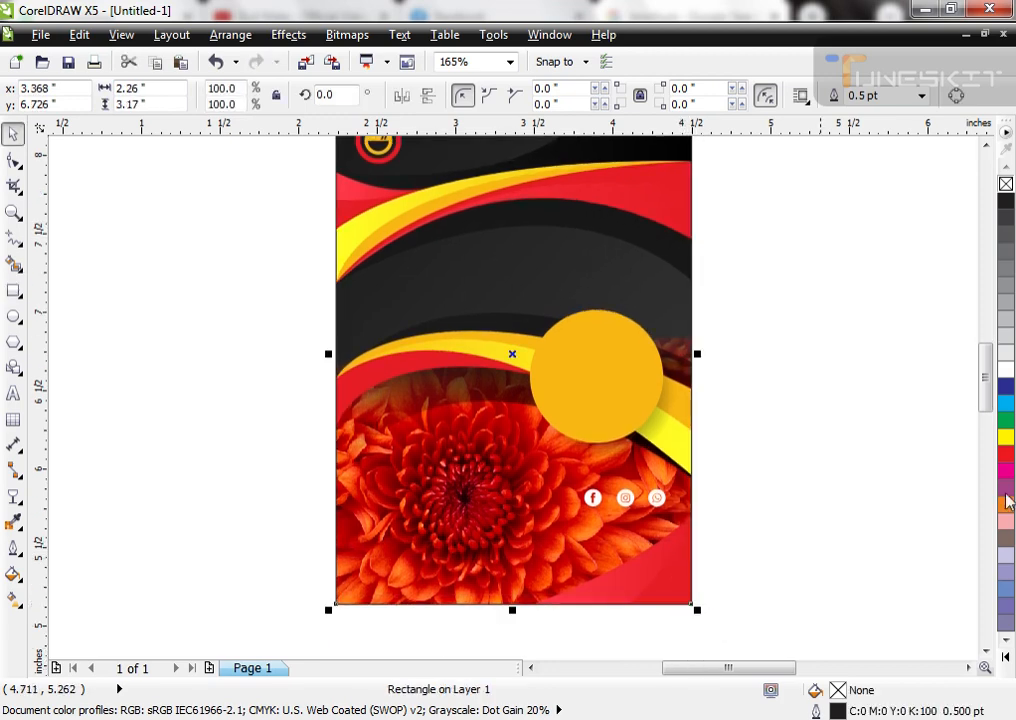
key("space")
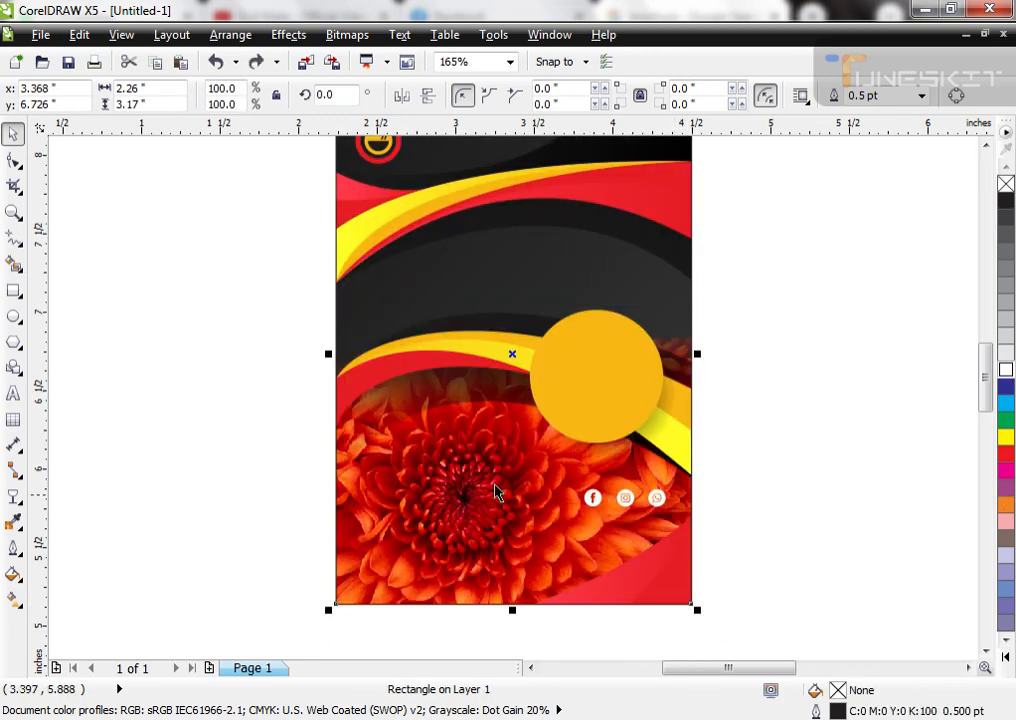
key("F3")
key("F2")
left_click_drag(410, 239, 599, 571)
left_click_drag(507, 374, 257, 371)
key("ctrl+z")
Give the rectangle around the flyer a yellow outline 2.0 pt wide
right_click(1006, 371)
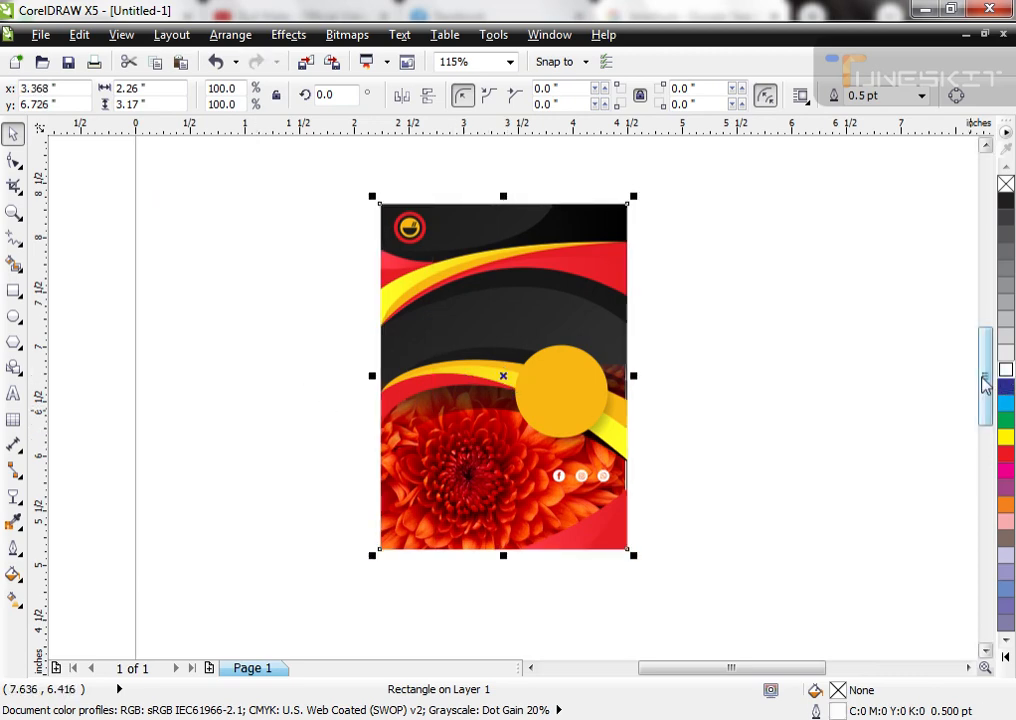
right_click(1006, 437)
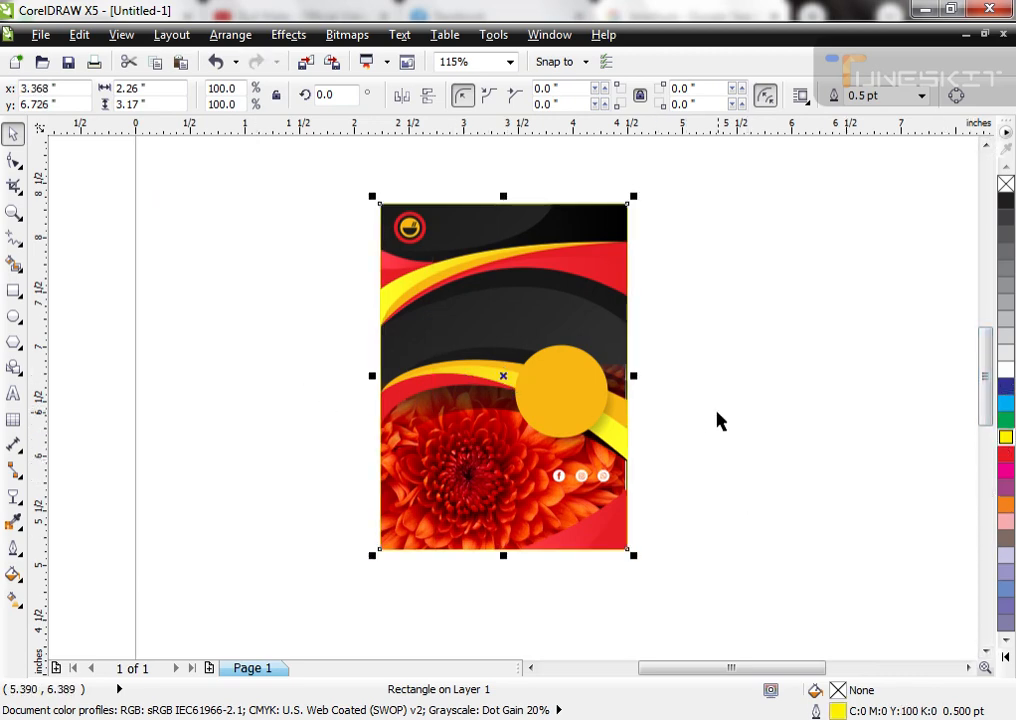
key("F12")
type("2")
key("Return")
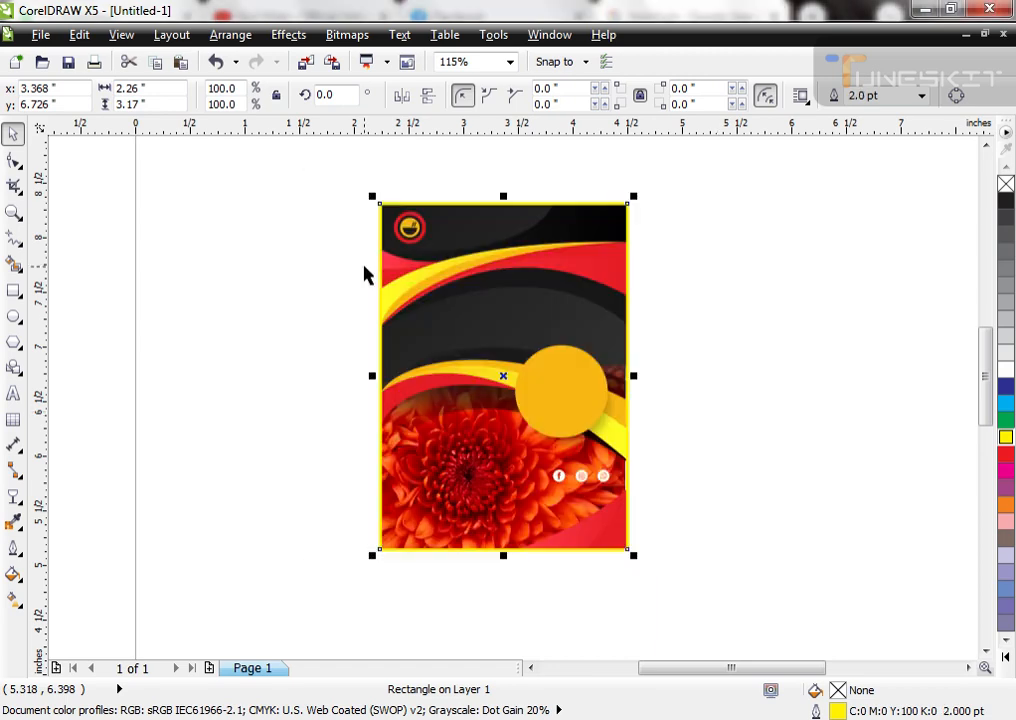
Duplicate the outlined rectangle as a band about 2.26 by 0.67 inches across the flyer's upper part and convert it to curves
left_click_drag(503, 556, 503, 329)
left_click_drag(661, 459, 667, 471)
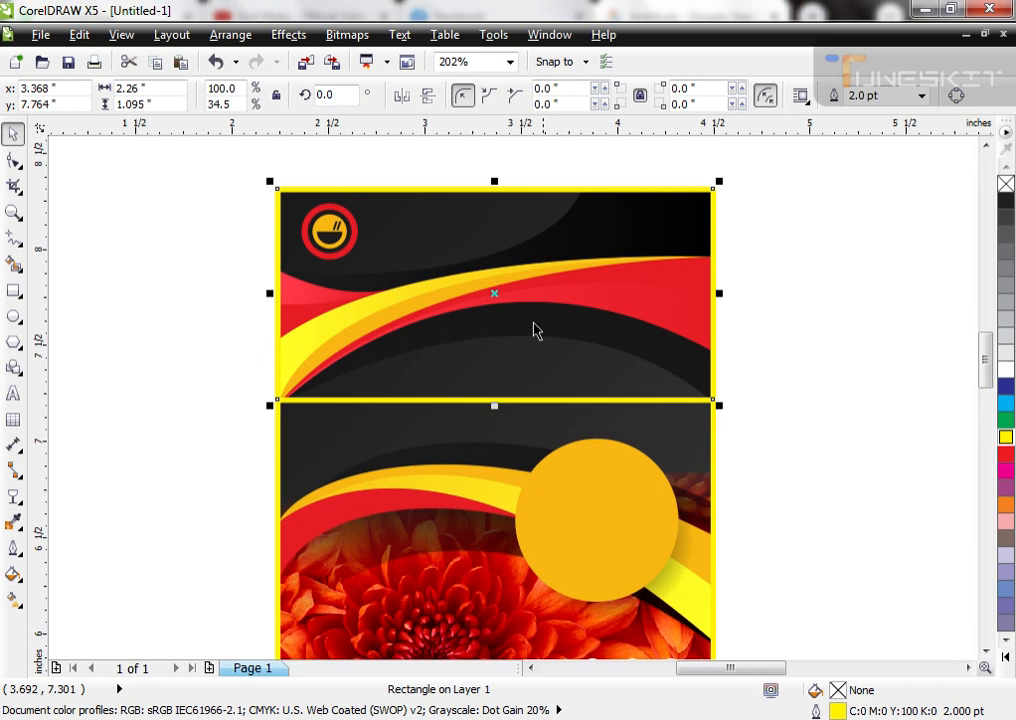
left_click_drag(494, 181, 515, 266)
key("ctrl+q")
Turn the band's edges into curves and shape its lower edge along the arched bottom of the flyer's red stripe
key("F10")
left_click_drag(231, 240, 748, 443)
key("space")
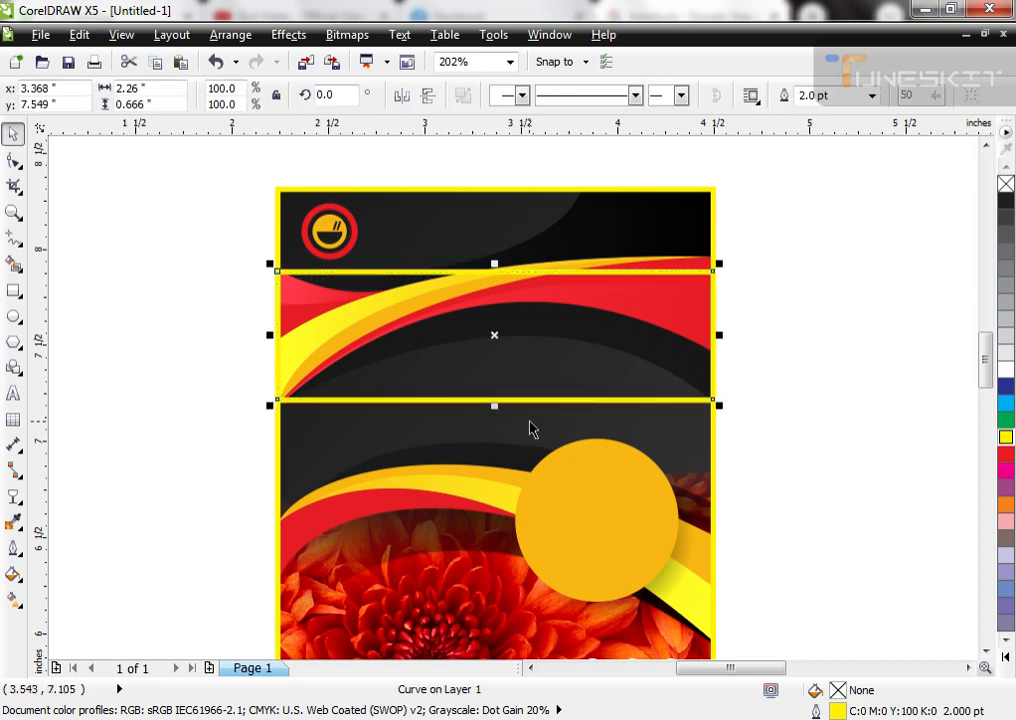
key("space")
left_click_drag(533, 403, 560, 311)
left_click_drag(712, 399, 712, 357)
left_click_drag(600, 213, 505, 272)
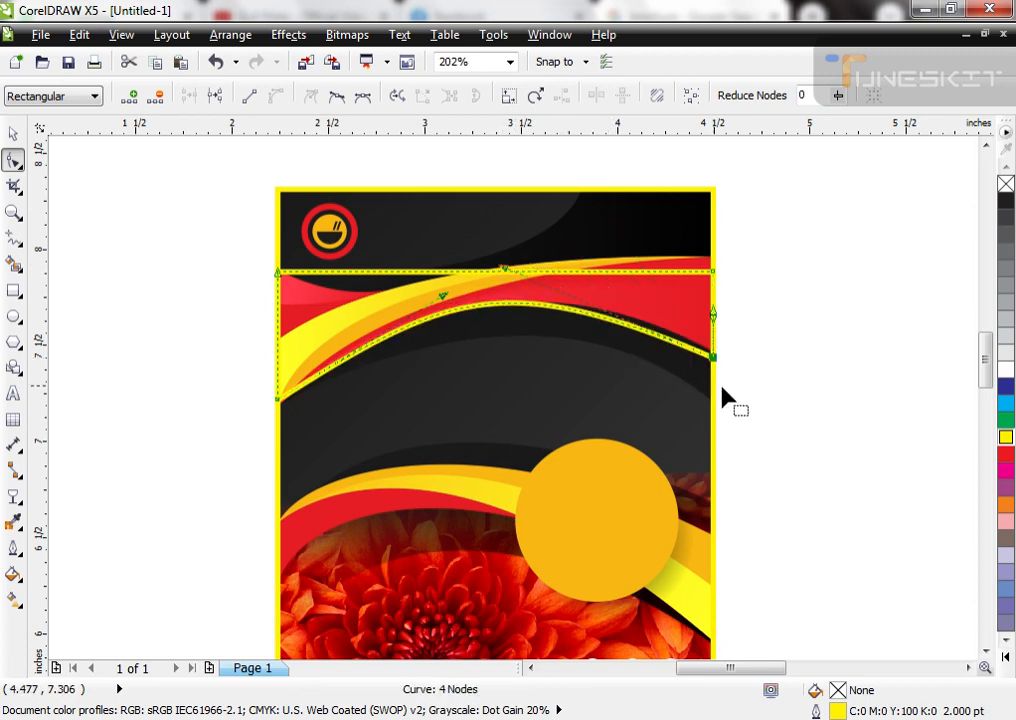
left_click_drag(714, 360, 714, 355)
Bend the band's upper edge into an S-shaped wave following the top of the red stripe, raising its right corner to match
left_click(714, 273)
left_click_drag(565, 276, 597, 258)
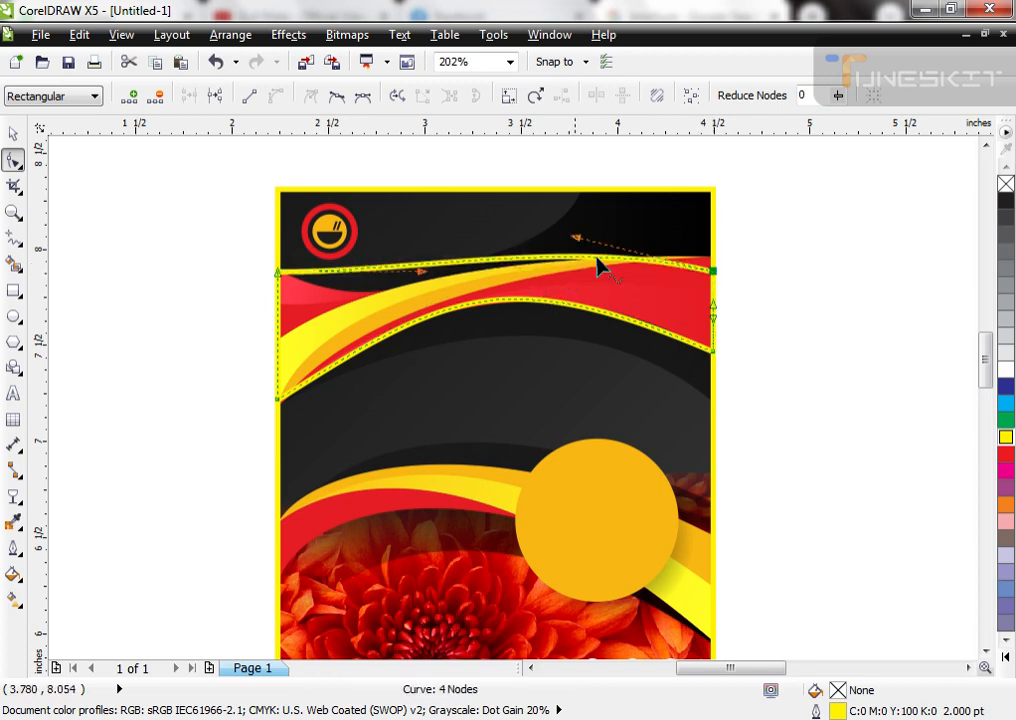
left_click_drag(714, 273, 714, 257)
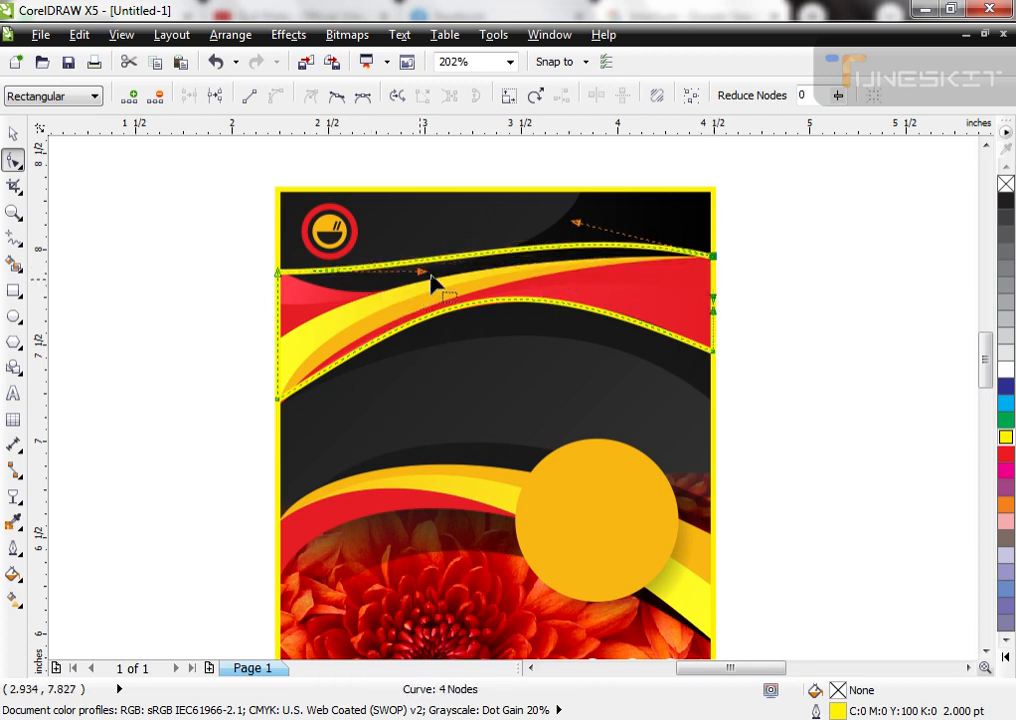
left_click_drag(421, 274, 415, 329)
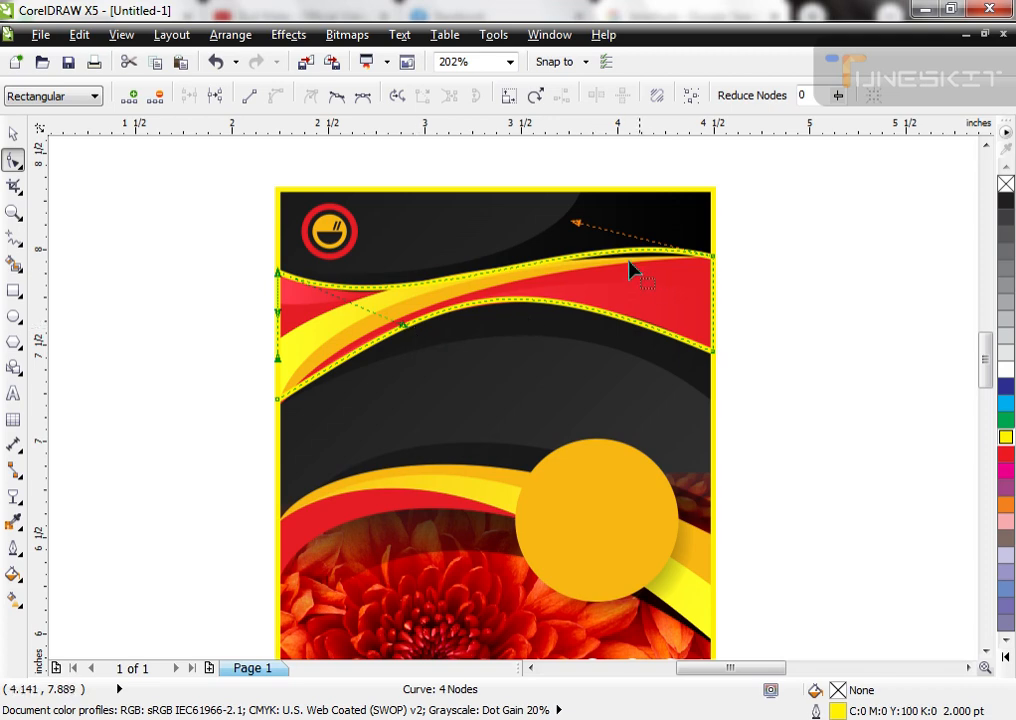
left_click_drag(590, 234, 580, 233)
key("space")
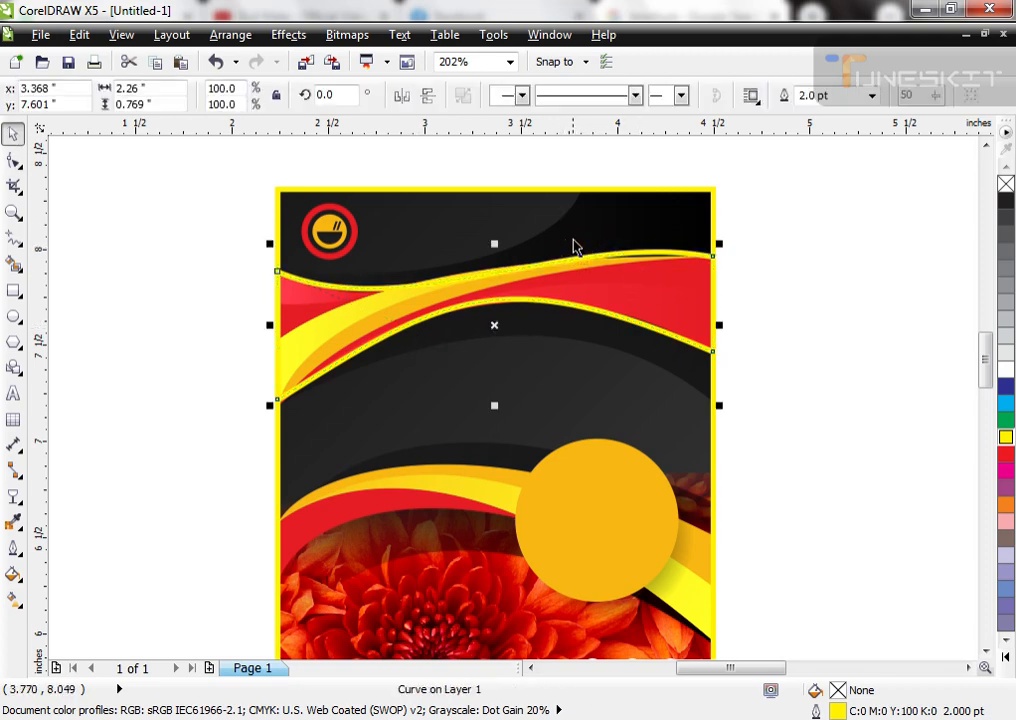
Move the outlined rectangle and the wavy band together onto the empty area to the left of the flyer
scroll(535, 355, "down", 2)
left_click(545, 280, "shift")
left_click_drag(545, 280, 280, 272)
left_click(317, 256)
Fill the wavy band with the red sampled from the flyer's stripe and remove its outline
left_click(282, 311)
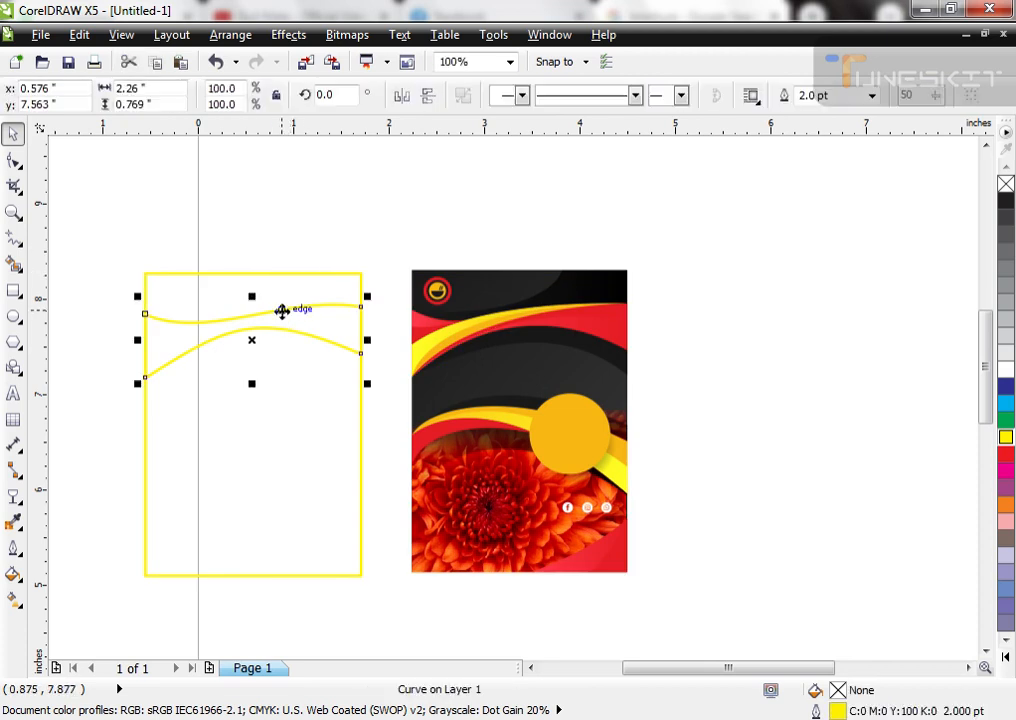
key("e")
left_click(616, 334)
right_click(1006, 184)
Fill the large rectangle with the dark grey sampled from the flyer (C:71 M:64 Y:63 K:69) and remove its outline
left_click(362, 425)
key("e")
left_click(474, 396)
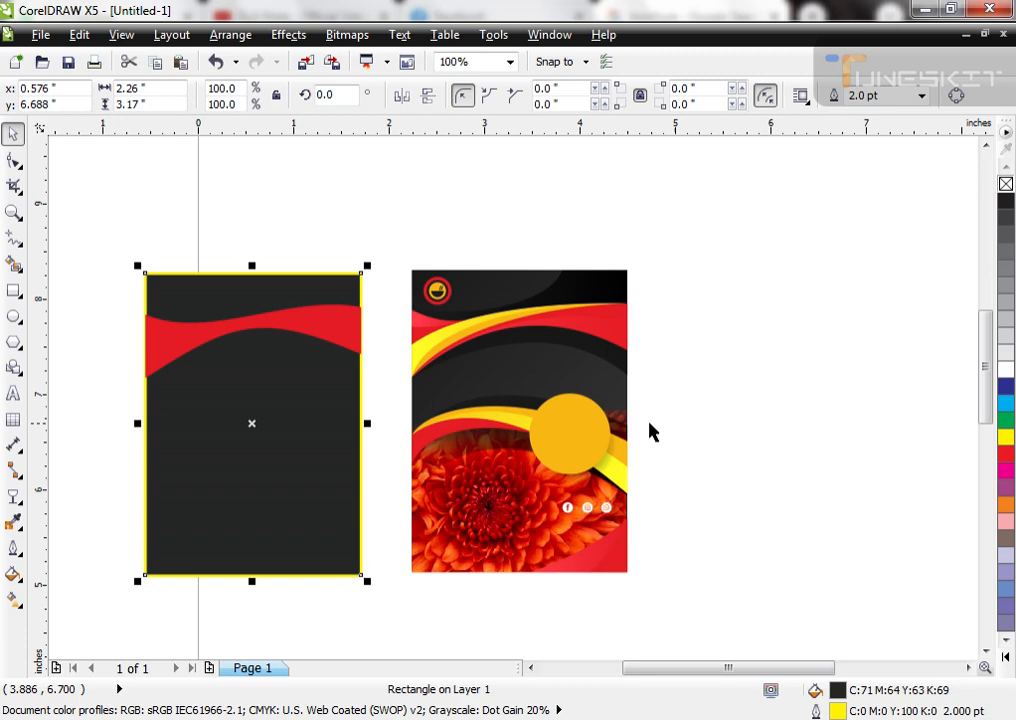
right_click(1006, 184)
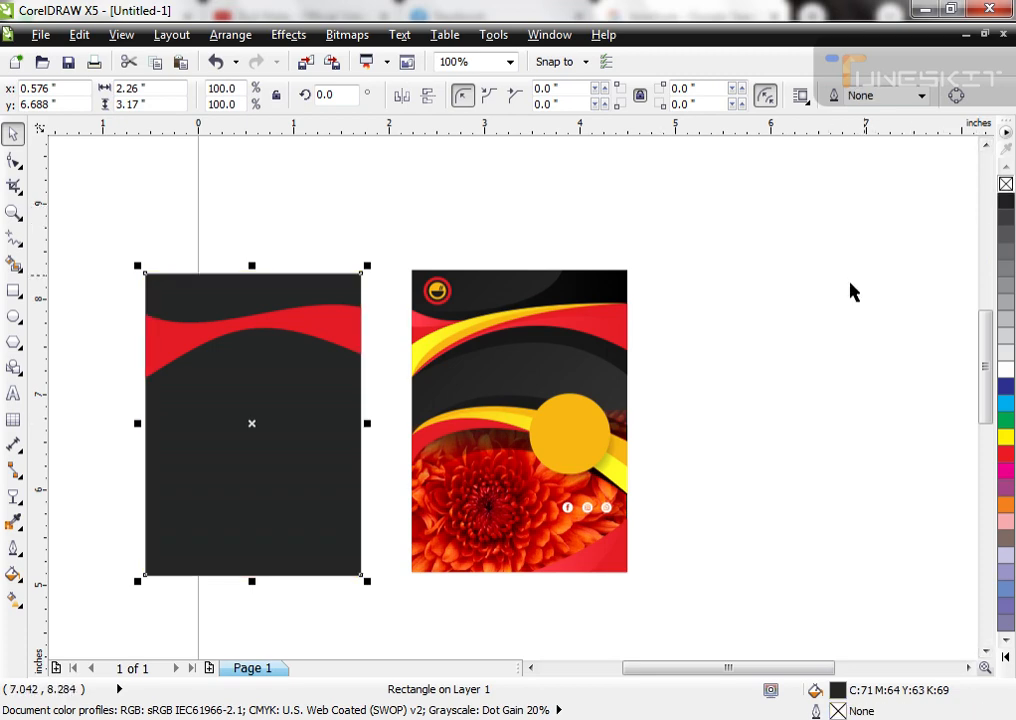
left_click(850, 290)
Draw a small rectangle over the left end of the flyer's upper yellow stripe and convert it to curves
scroll(493, 424, "up", 2)
scroll(447, 297, "up", 3)
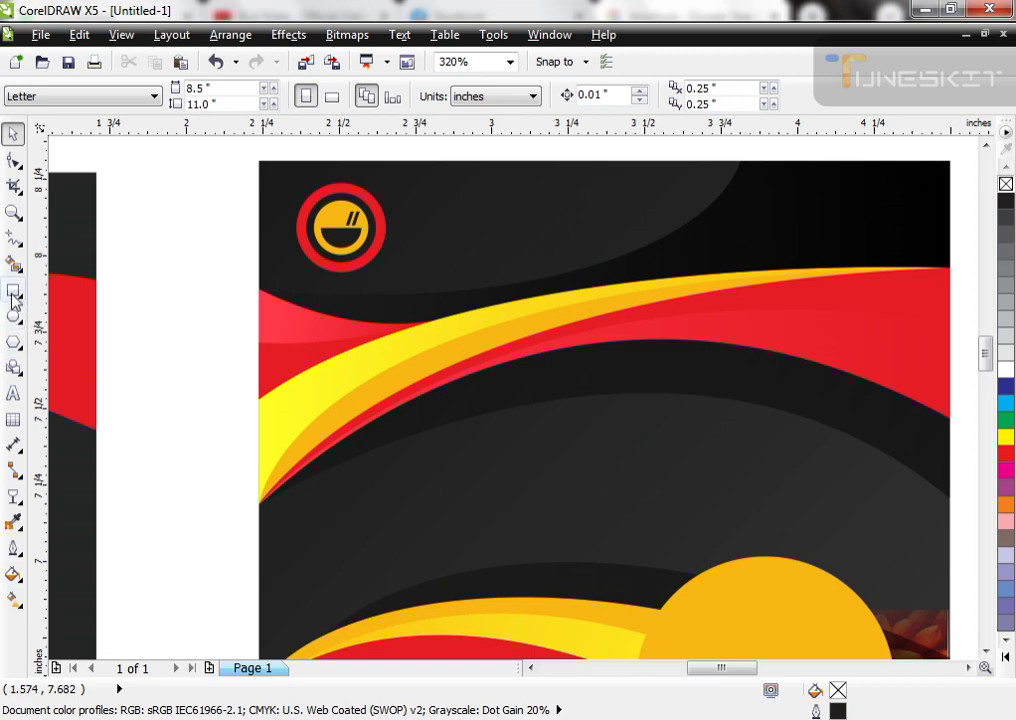
left_click(12, 292)
left_click_drag(262, 400, 339, 502)
key("space")
scroll(288, 350, "down", 4)
scroll(304, 380, "up", 3)
key("ctrl+q")
Stretch the small shape's upper right corner to the yellow stripe's right tip and delete its lower right node to form a triangle
left_click(297, 360)
key("F10")
left_click_drag(291, 335, 694, 245)
left_click_drag(744, 288, 245, 456)
key("Delete")
Convert the triangle's sides to curves and bend both long sides along the yellow stripe, making a swoosh about 2.19 by 0.76 inches
left_click_drag(163, 220, 728, 437)
left_click(277, 97)
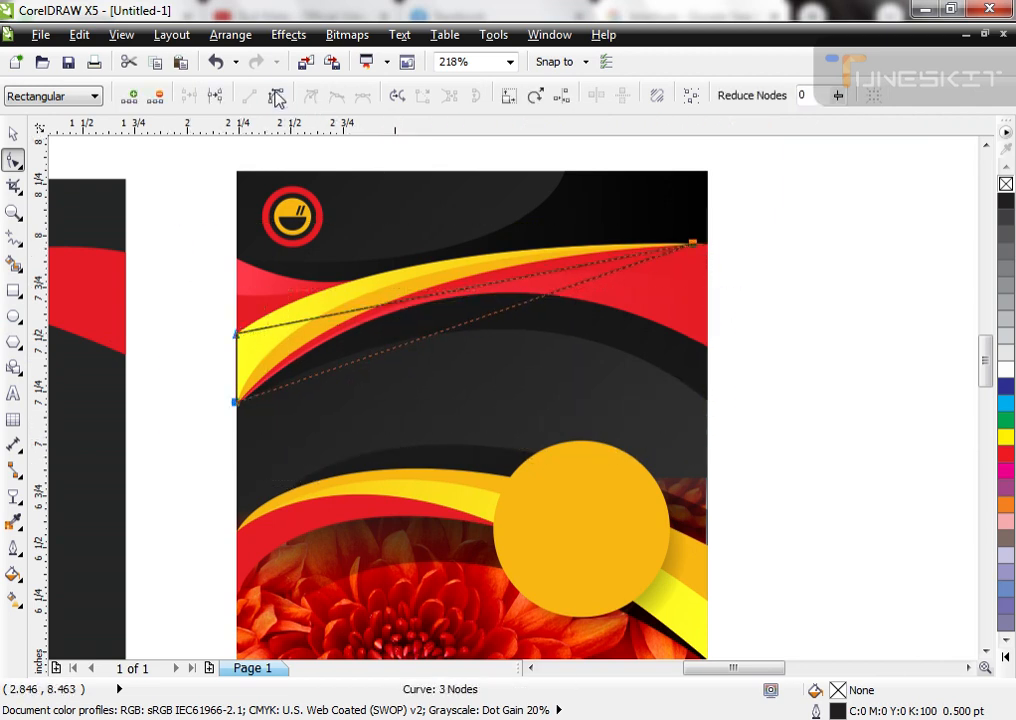
key("space")
left_click(321, 316)
key("F10")
left_click_drag(330, 320, 352, 288)
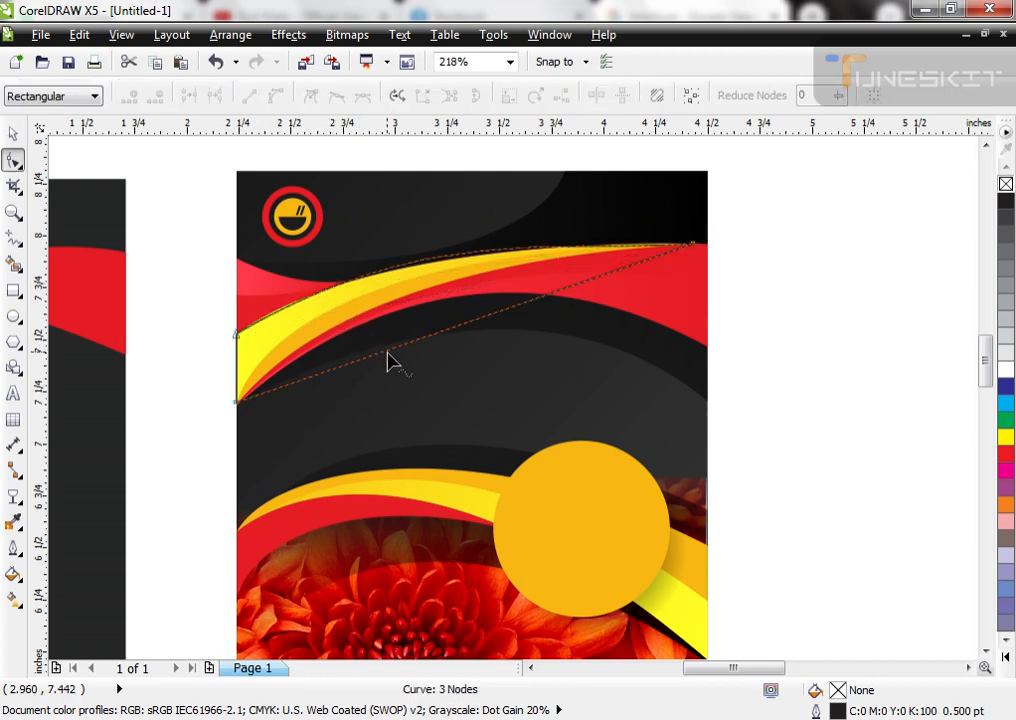
left_click_drag(394, 356, 352, 300)
key("space")
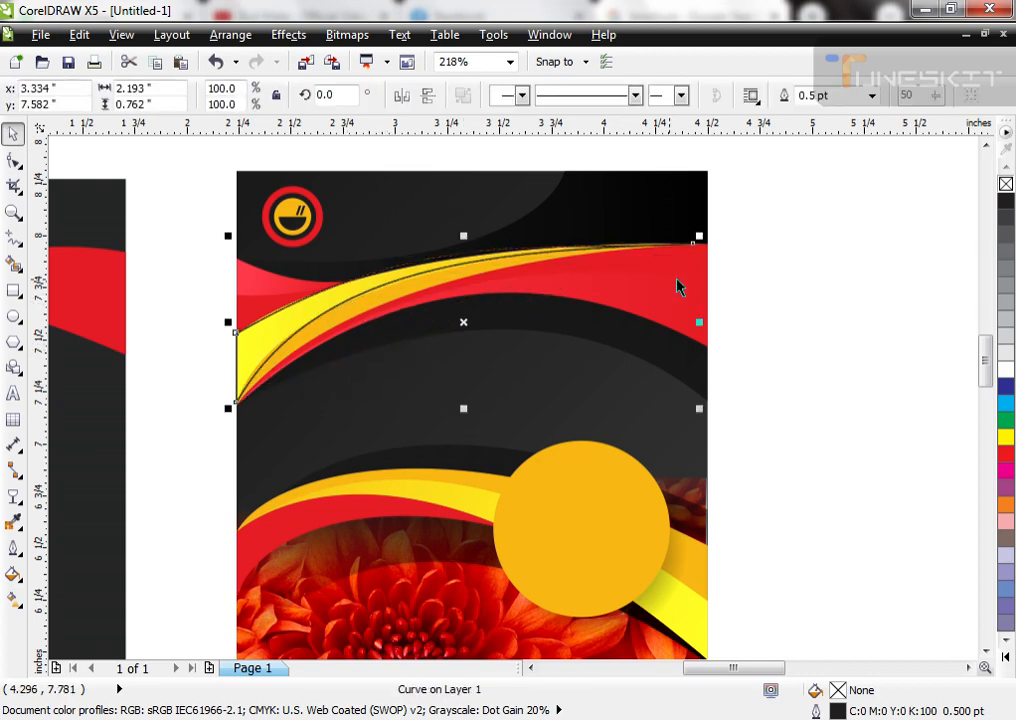
Fill the swoosh with the yellow sampled from the flyer (C:0 M:2 Y:100 K:0) and remove its outline
scroll(675, 283, "down", 2)
key("ctrl+shift+e")
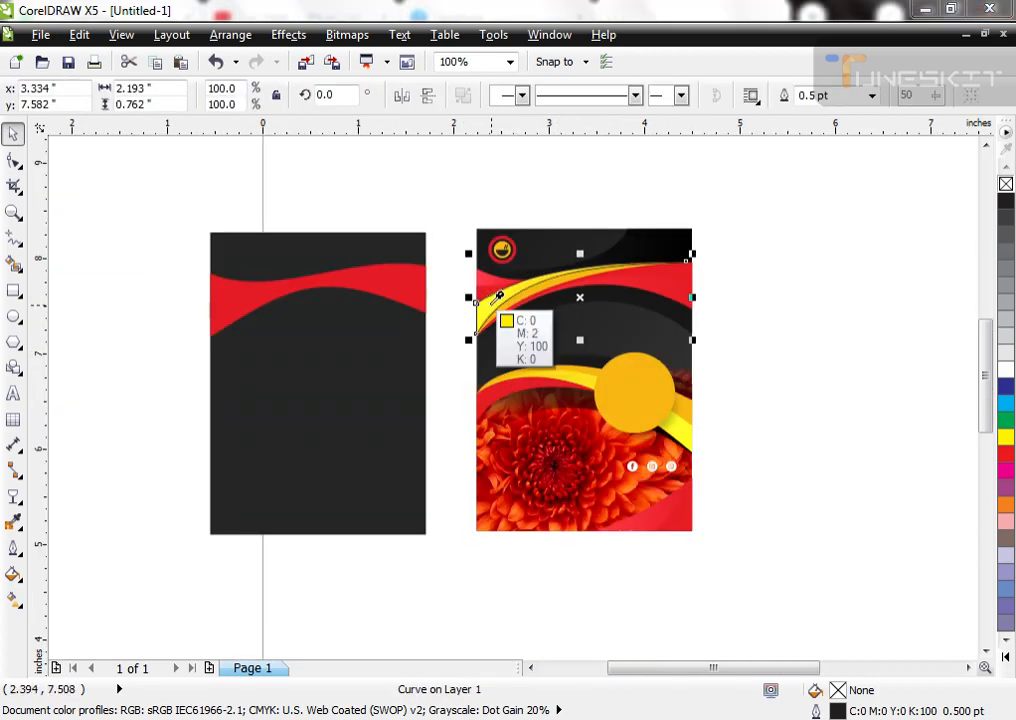
left_click(486, 311)
right_click(1006, 184)
Align the yellow swoosh with the left edge of the dark rectangle
left_click(340, 358, "shift")
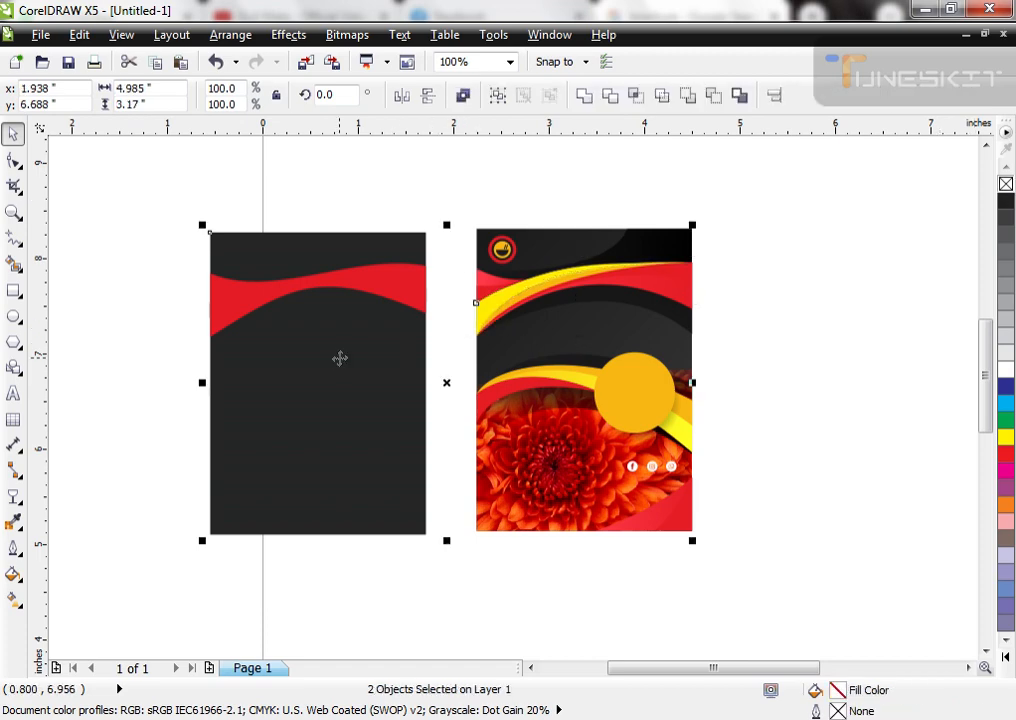
key("l")
left_click(111, 376)
Duplicate the yellow swoosh slightly lower with an orange fill sampled from the flyer (C:2 M:29 Y:100 K:0), placed behind the yellow one
key("F2")
left_click_drag(174, 197, 436, 386)
left_click(448, 310)
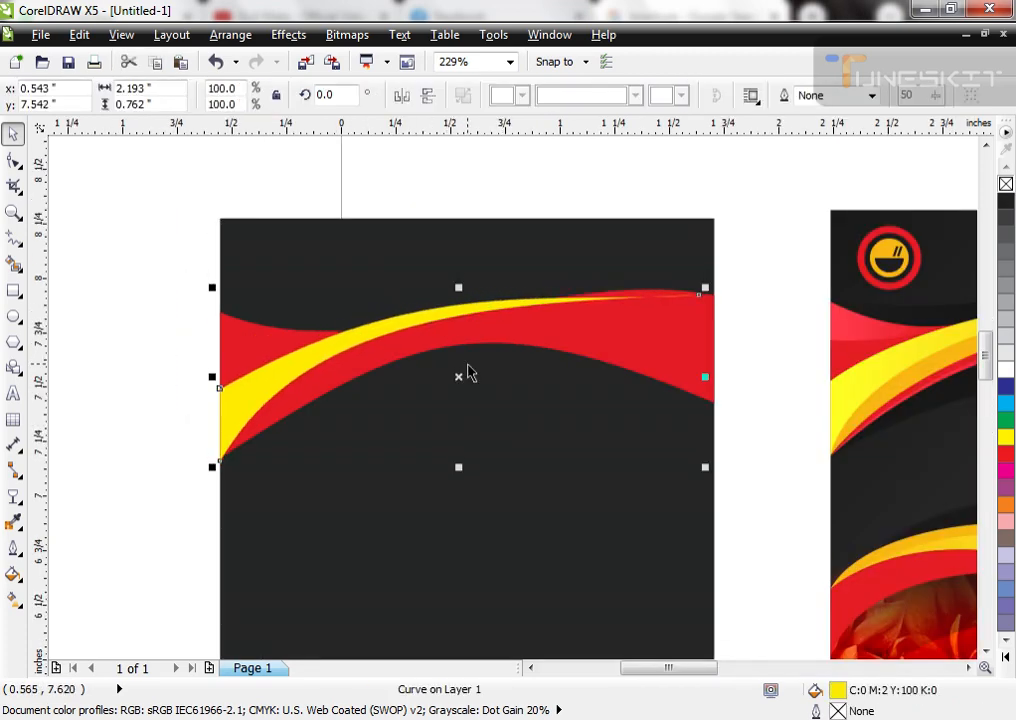
left_click_drag(393, 334, 400, 344)
left_click(890, 387)
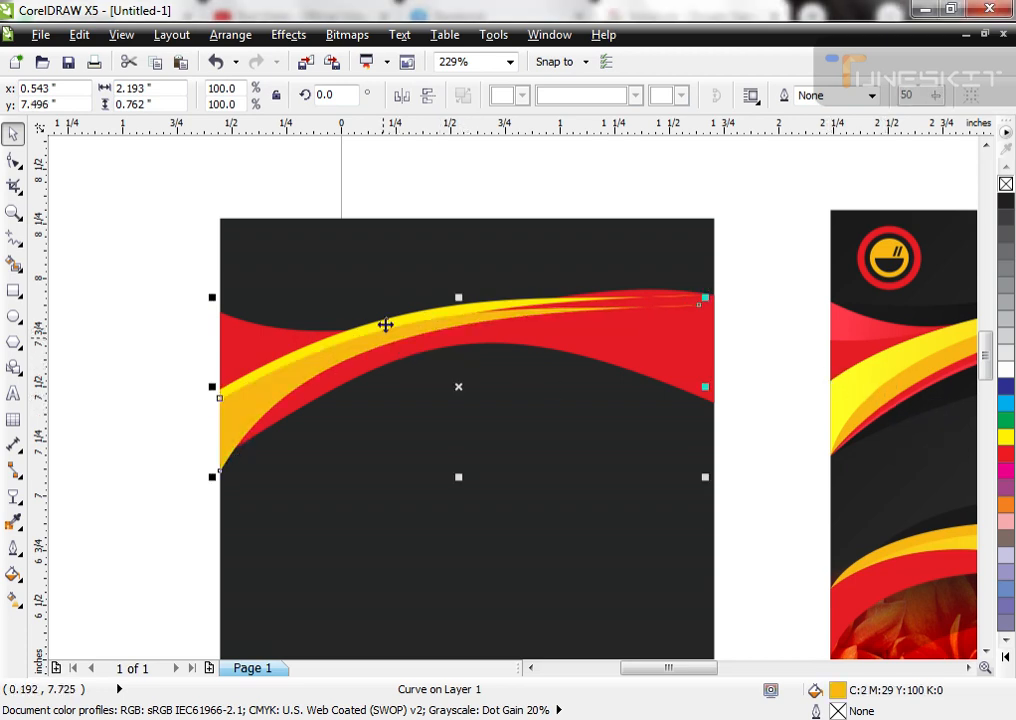
key("ctrl+z")
key("ctrl+z")
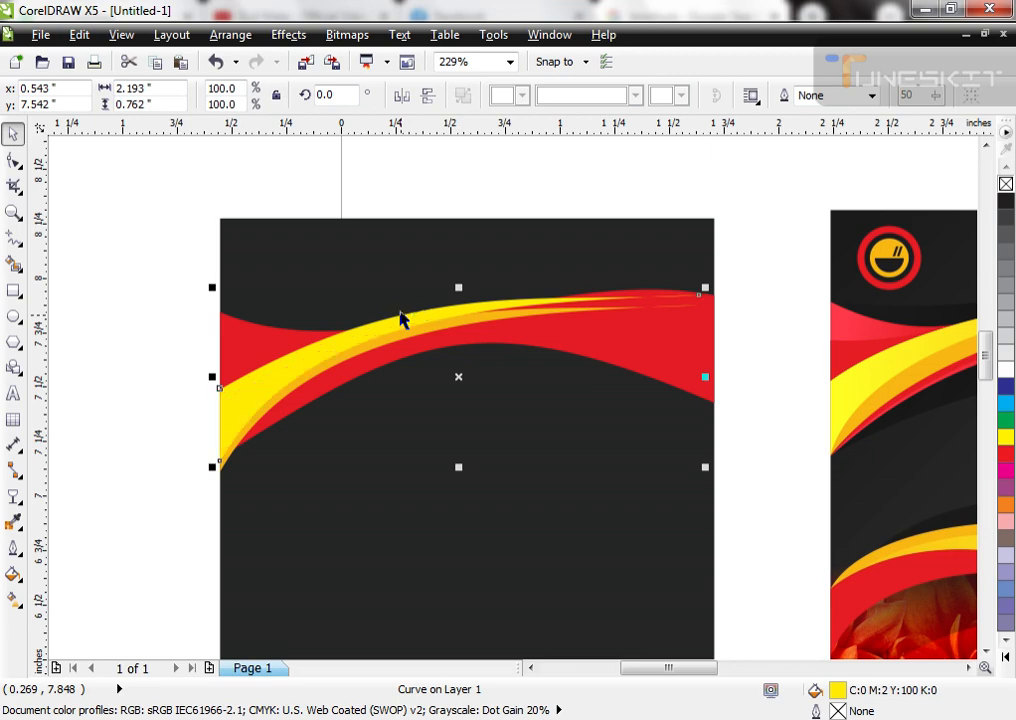
Raise the orange swoosh's right tip node to meet the yellow swoosh's tip, making the orange shape about 2.19 by 0.81 inches
left_click(240, 472)
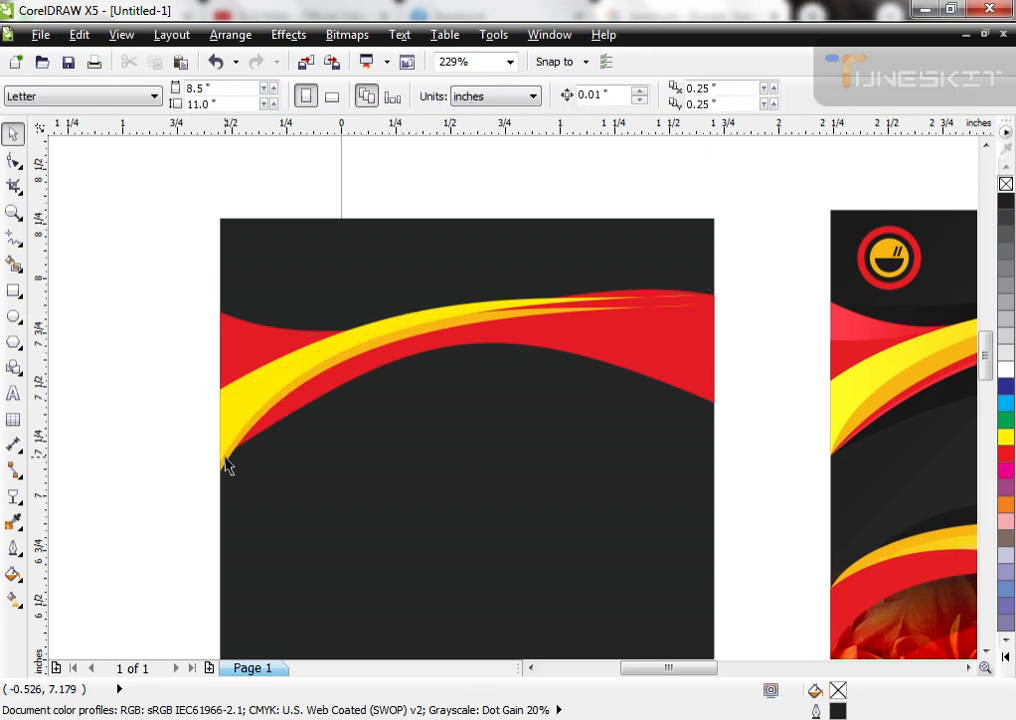
left_click(228, 466)
key("F10")
scroll(674, 438, "up", 4)
key("space")
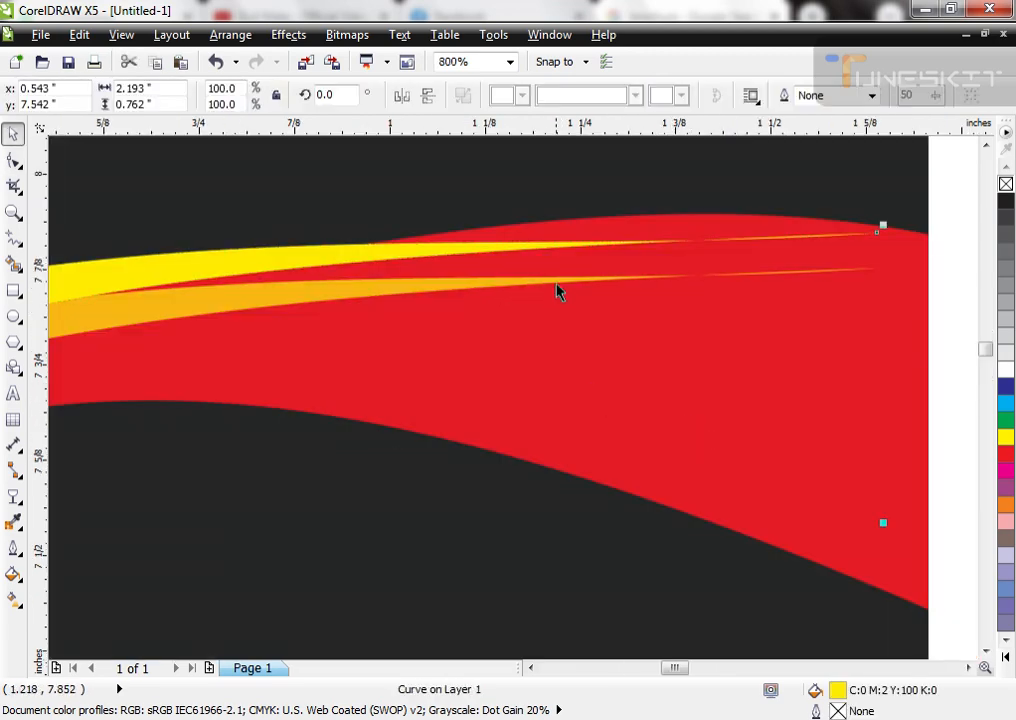
key("F10")
scroll(557, 290, "down", 2)
left_click_drag(716, 284, 710, 268)
key("space")
scroll(211, 283, "down", 2)
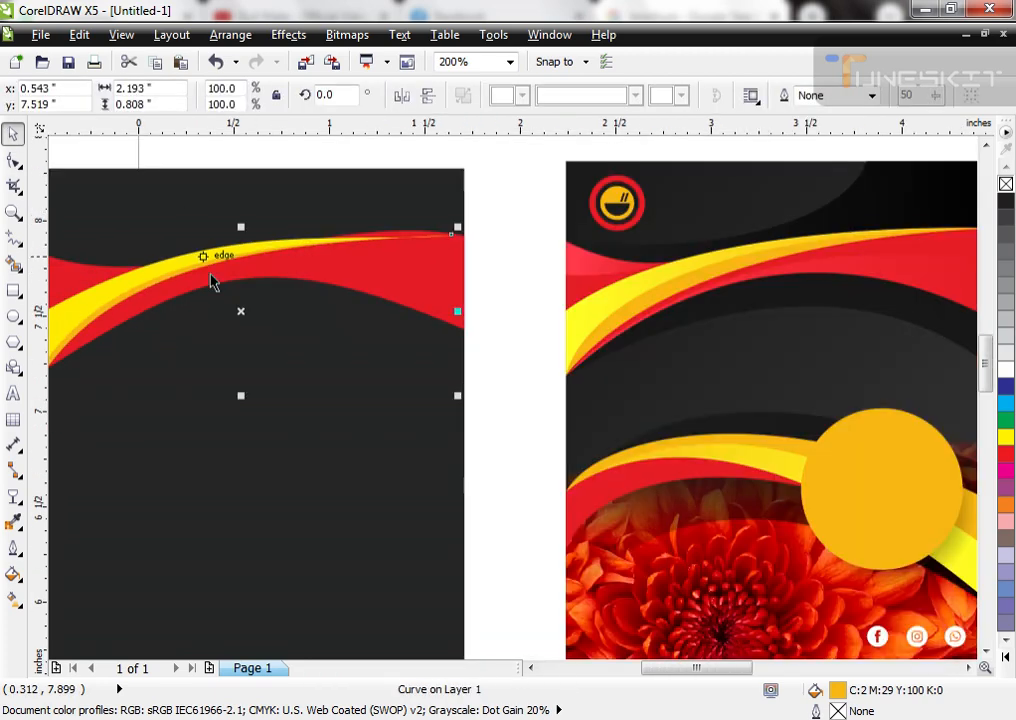
Move the orange circle with its shadow off the original flyer into the empty space beside it
left_click(480, 356)
scroll(457, 305, "down", 1)
key("F2")
left_click_drag(168, 202, 835, 525)
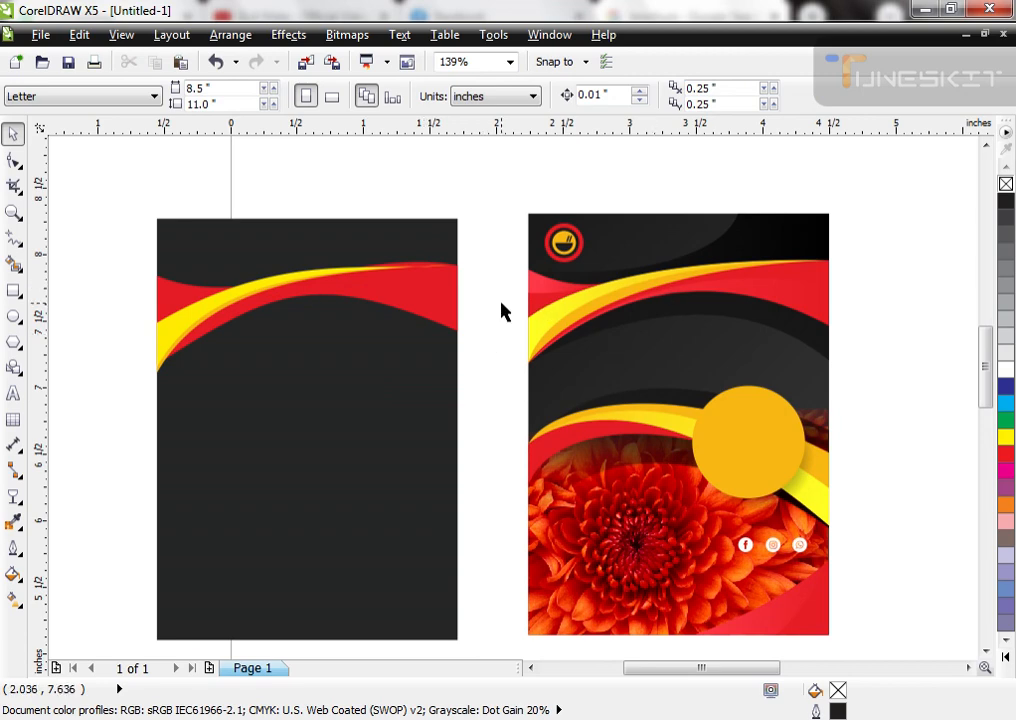
left_click(767, 447)
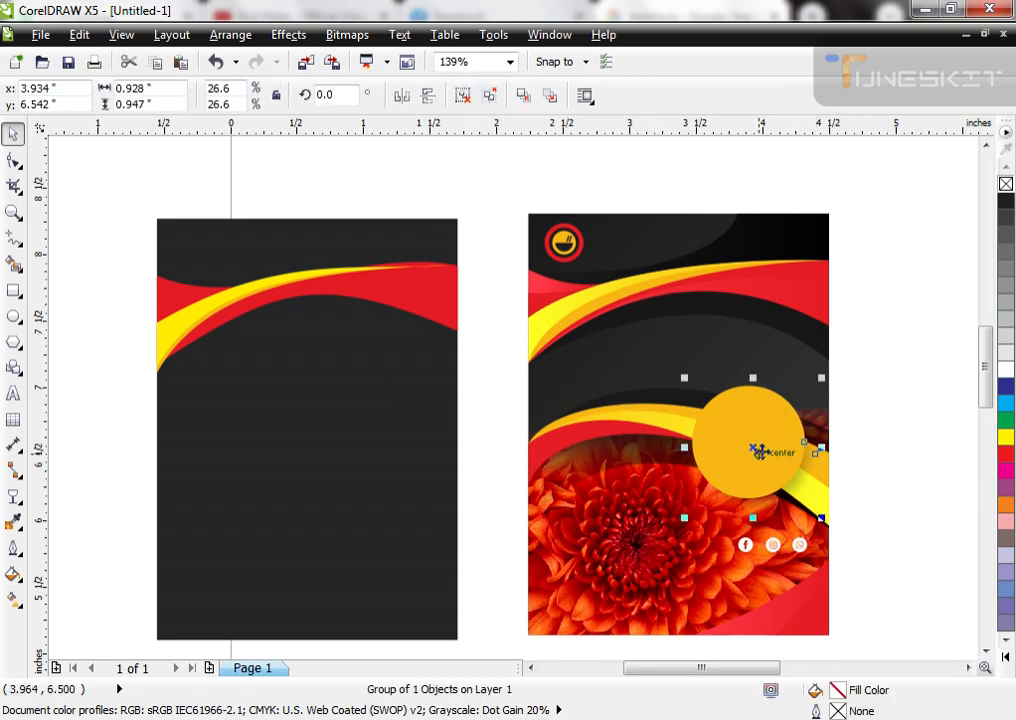
left_click_drag(767, 447, 922, 358)
Try moving the original flyer's lower yellow and orange stripes up, undo the move, and ungroup them
left_click(823, 492)
left_click_drag(789, 470, 785, 395)
key("ctrl+z")
key("ctrl+u")
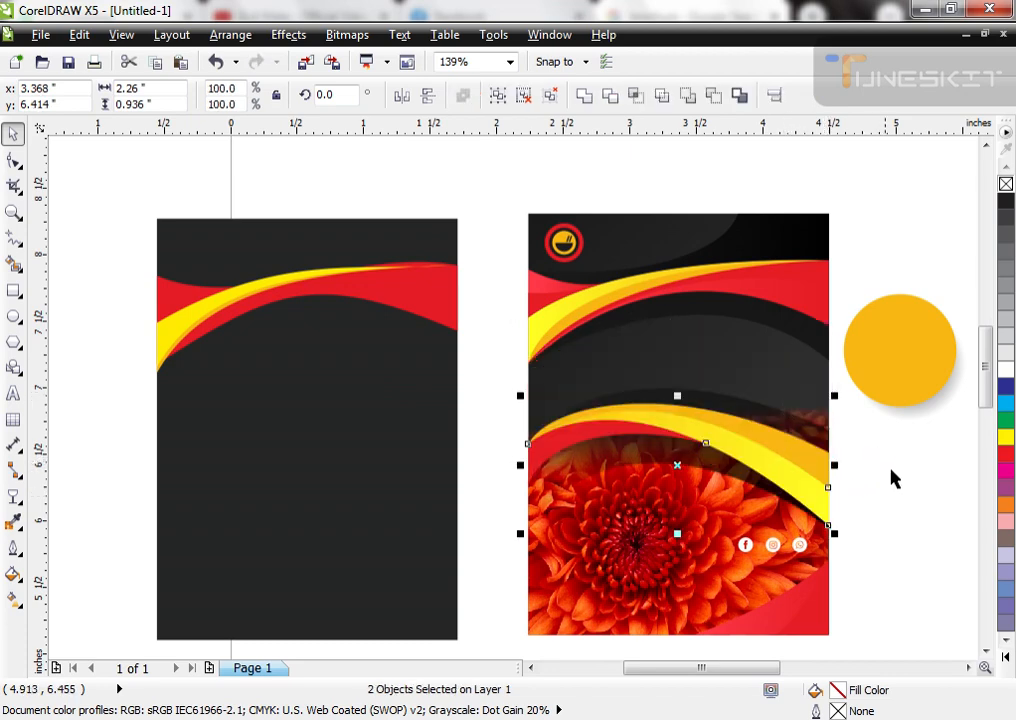
Clear the dark band between the flyer's lower yellow stripe and the flower photo, and undo the last trial move
left_click(891, 476)
left_click(688, 505)
left_click_drag(688, 505, 688, 466)
key("space")
key("space")
scroll(481, 256, "down", 3)
scroll(689, 463, "up", 3)
key("Escape")
left_click_drag(538, 467, 649, 588)
key("ctrl+z")
left_click(742, 502)
Draw a rectangle about 0.29 by 0.31 inches at the left end of the flyer's lower red stripe and convert it to curves
scroll(455, 382, "down", 3)
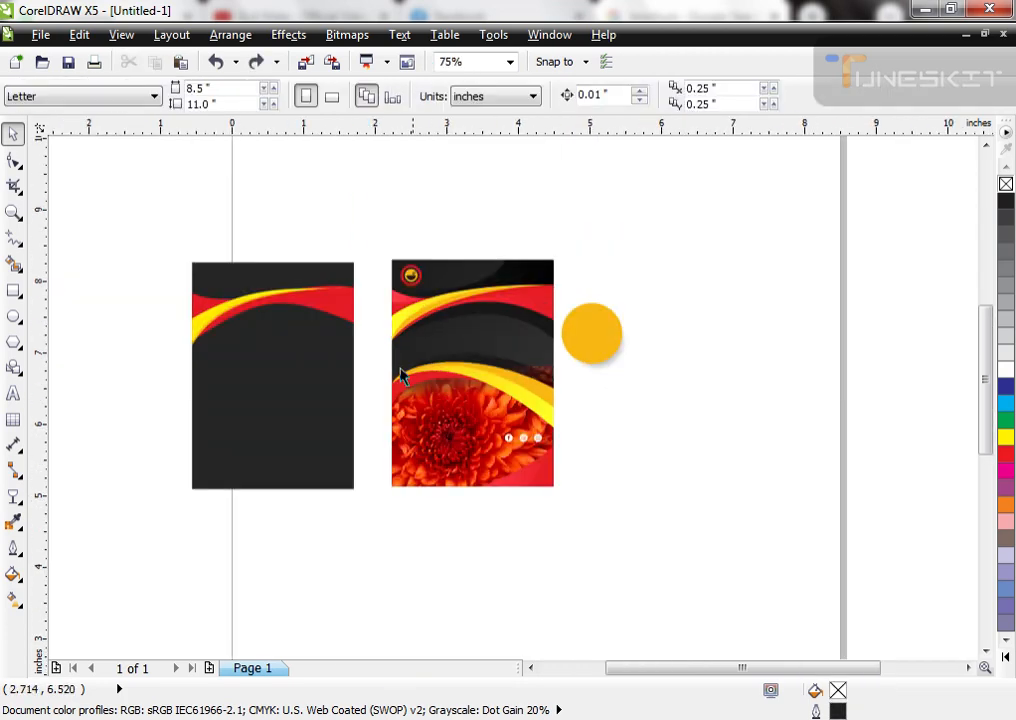
scroll(464, 380, "up", 4)
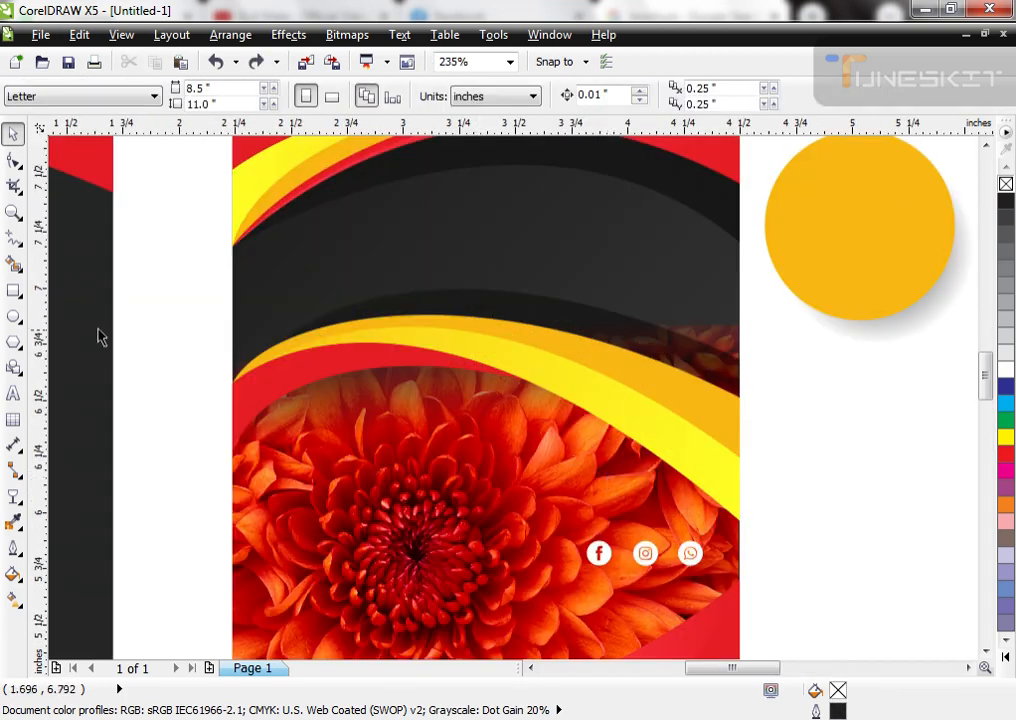
left_click(13, 290)
left_click_drag(233, 382, 297, 451)
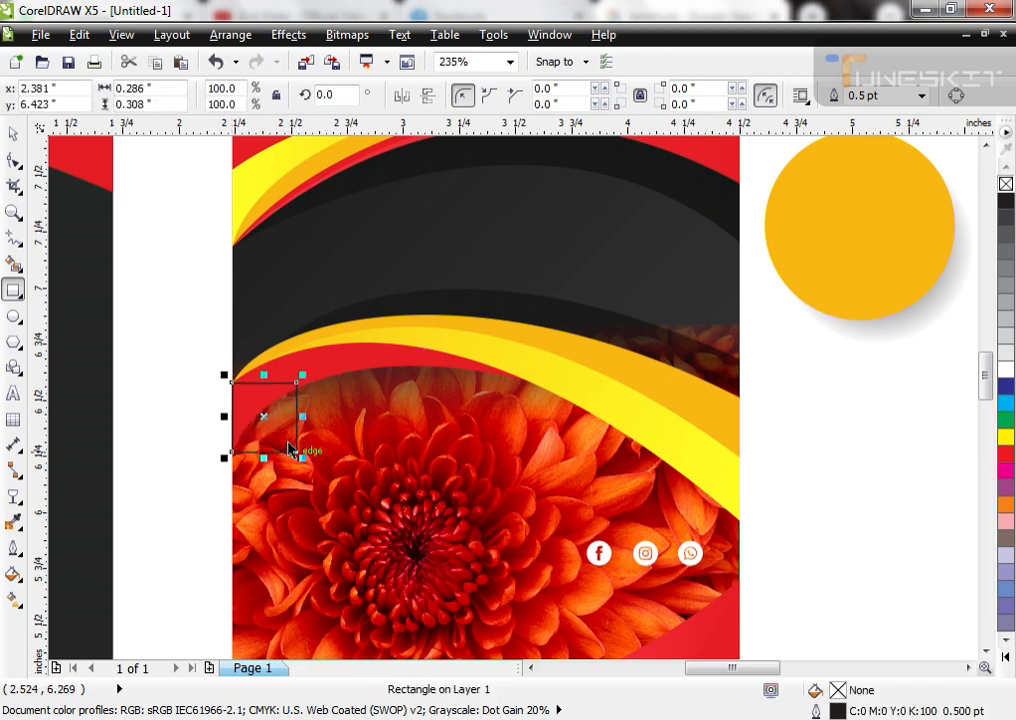
key("ctrl+q")
Stretch the upper-right node to the red stripe's right tip and delete the lower-right node, making a triangle about 1.32 by 0.32 inches
key("F10")
mouse_move(530, 388)
left_mouse_down()
mouse_move(308, 392)
mouse_move(530, 380)
left_mouse_up()
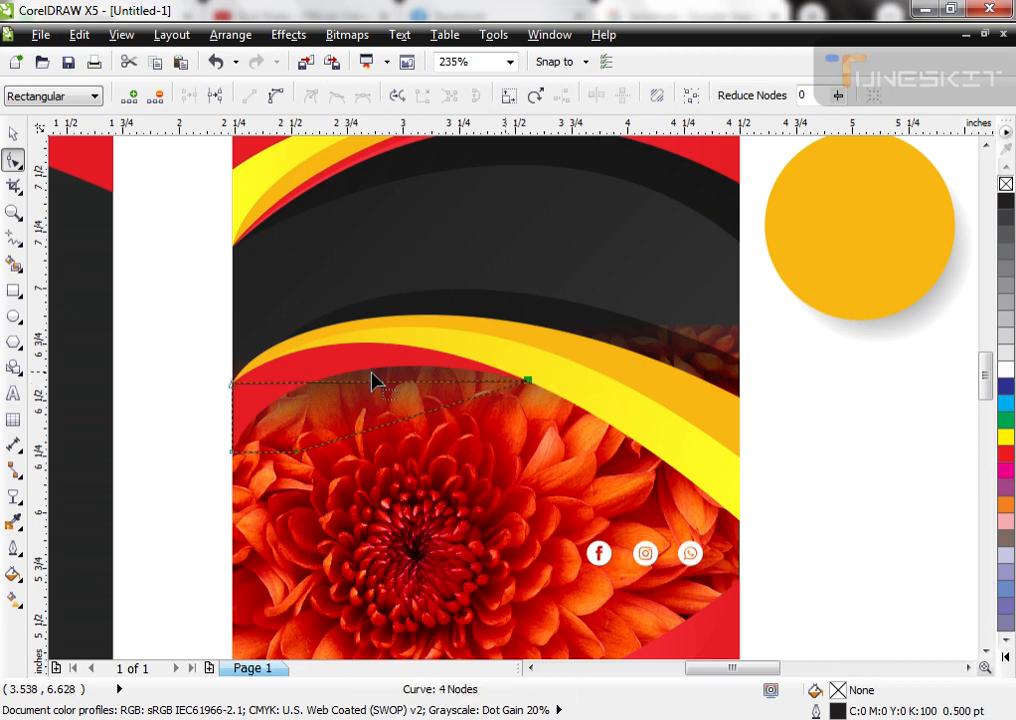
left_click(297, 451)
key("Delete")
Convert the triangle's sides to curves and bend both long sides along the lower red stripe, making it about 1.32 by 0.49 inches
left_click_drag(159, 325, 565, 517)
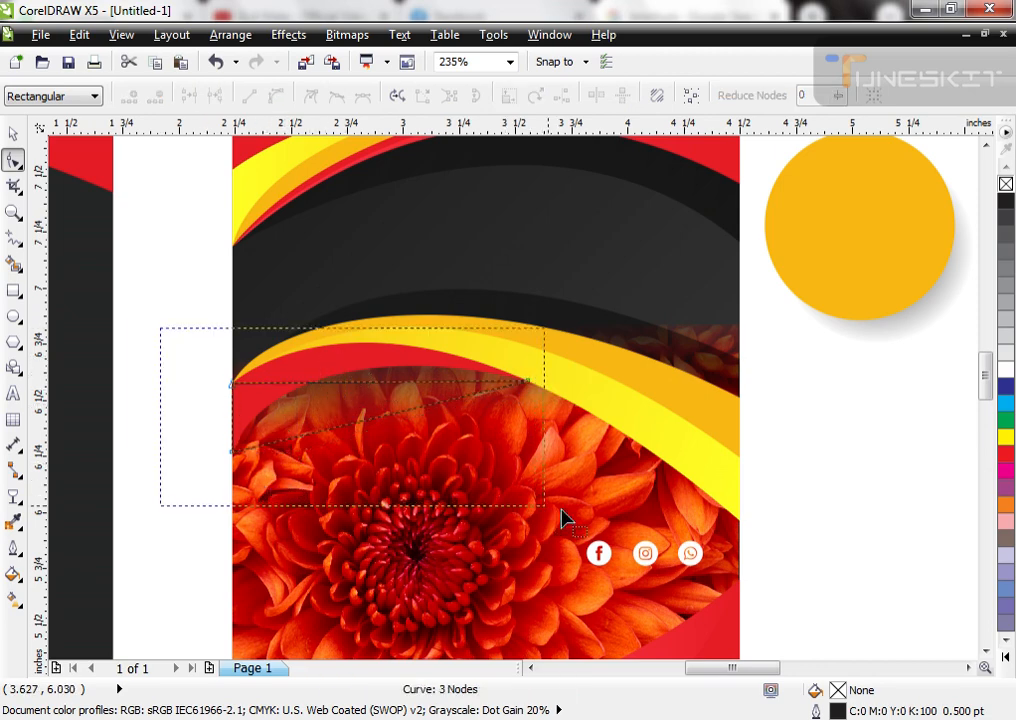
key("space")
left_click(374, 390)
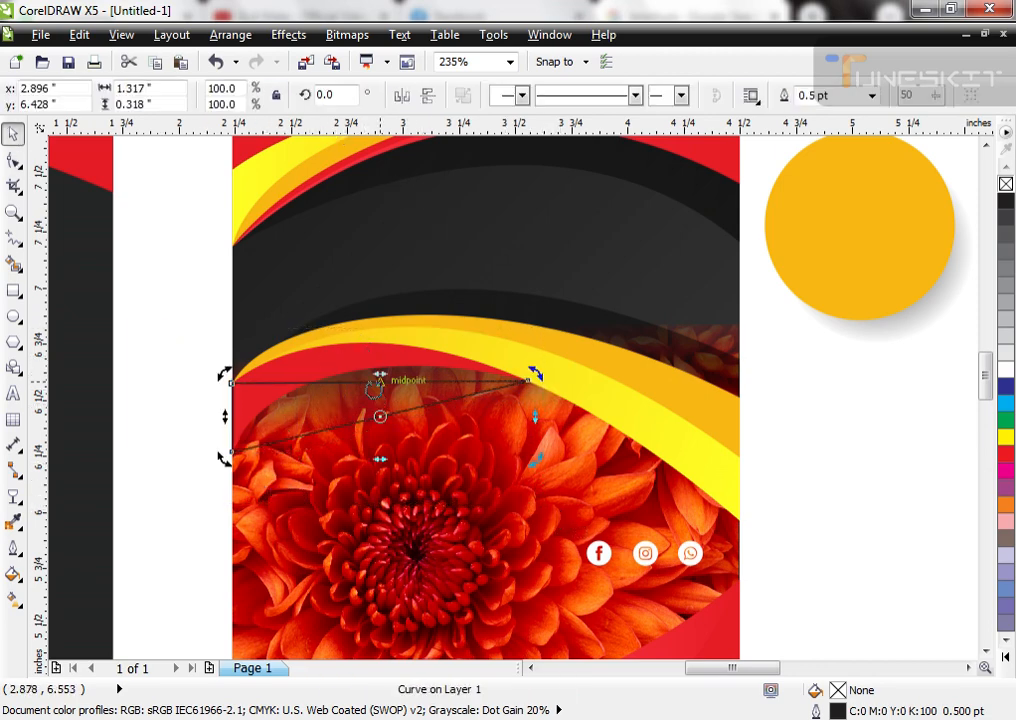
key("space")
left_click_drag(375, 392, 368, 345)
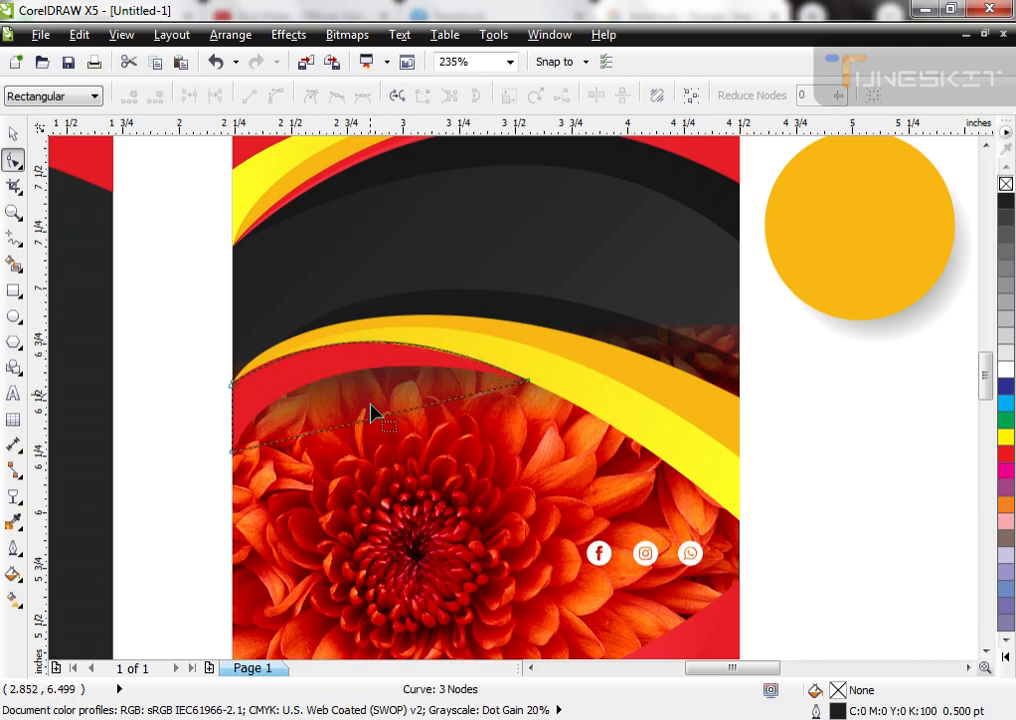
left_click_drag(378, 423, 320, 386)
key("space")
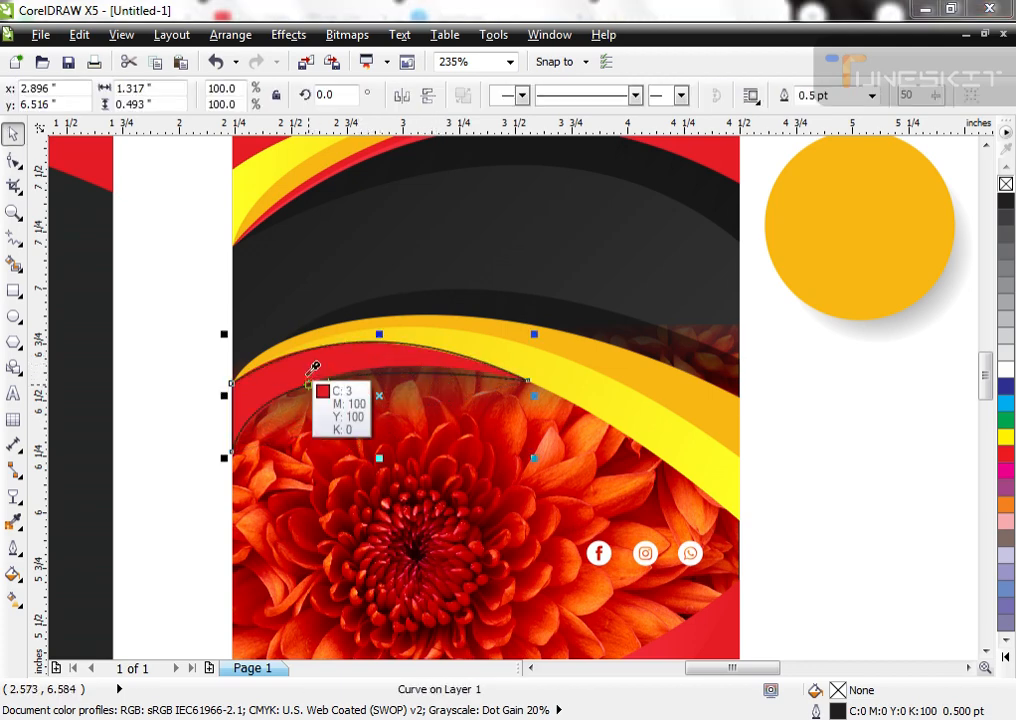
Fill the curved shape with red (C:3 M:100 Y:100 K:0) without an outline, and recolour it blue (C:100 M:100 Y:0 K:0)
left_click(1005, 453)
right_click(1005, 183)
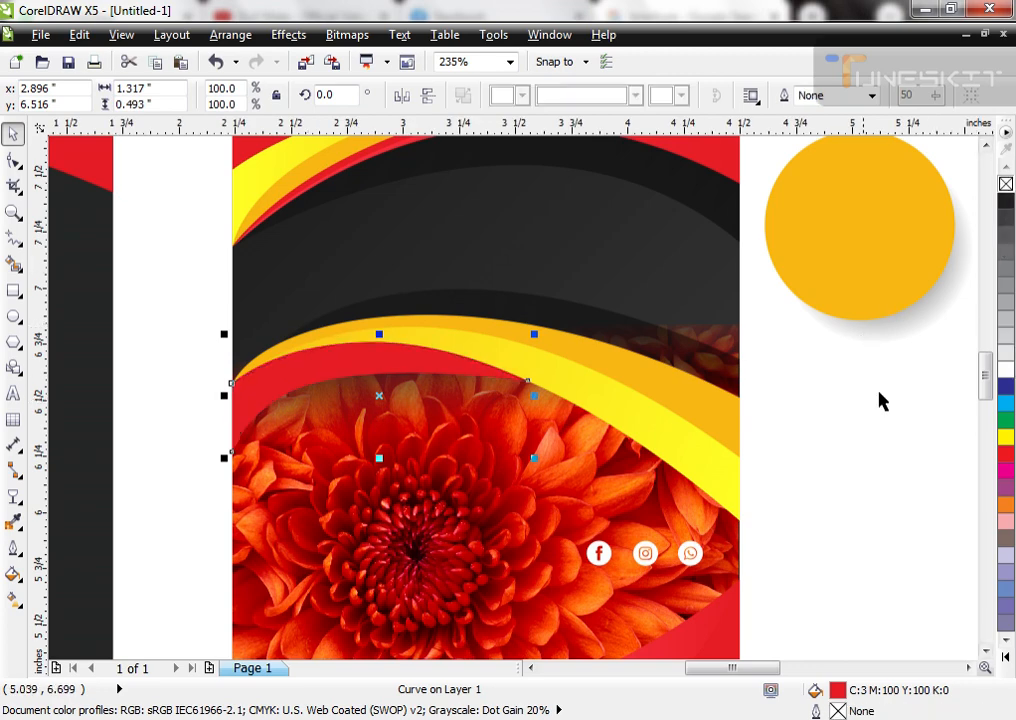
left_click(1005, 455)
left_click(1005, 388)
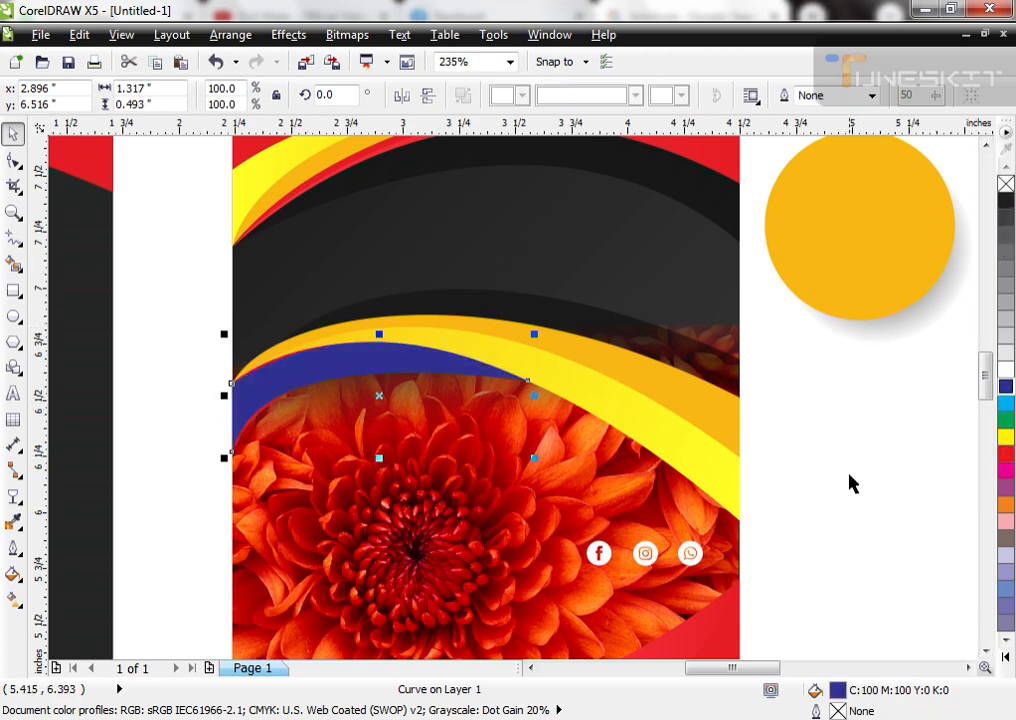
Lower the blue shape's bottom-left corner node slightly along the flyer's left edge
key("F10")
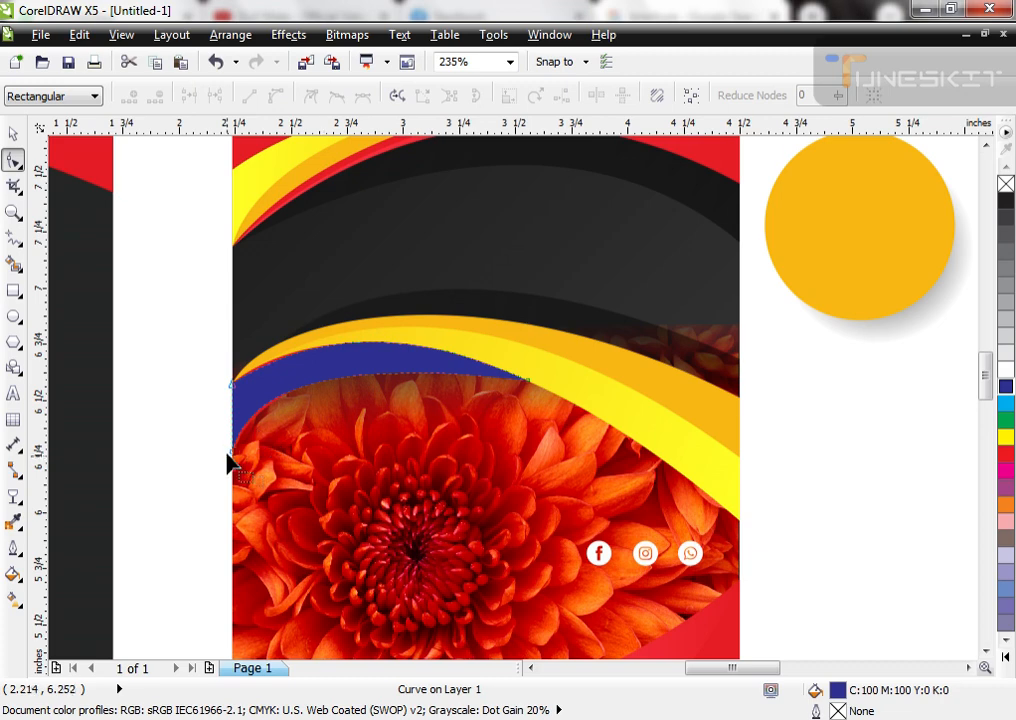
left_click_drag(231, 456, 234, 467)
key("space")
left_click(814, 470)
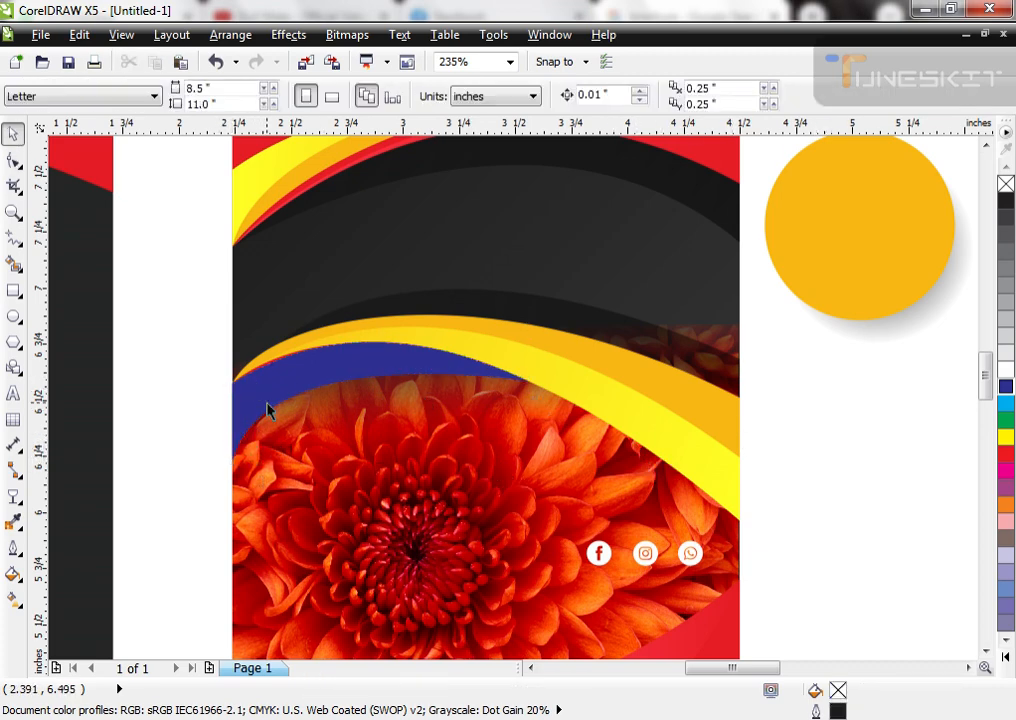
Draw a rectangle across the flyer's full width over the lower yellow stripe and convert it to curves
left_click(13, 290)
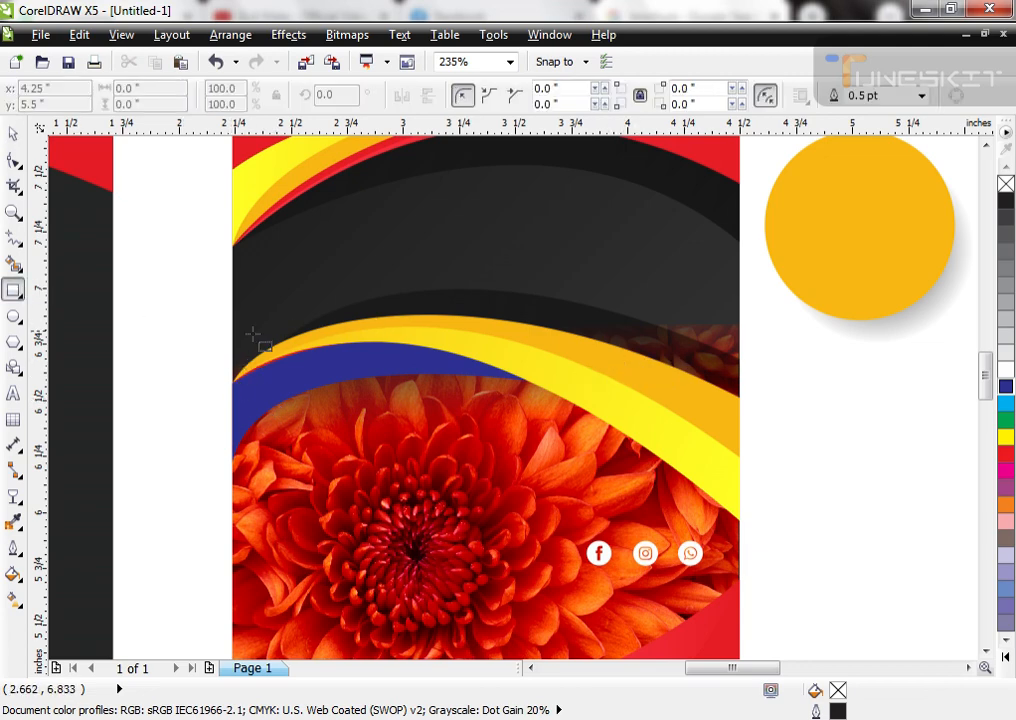
left_click_drag(232, 343, 746, 521)
key("ctrl+q")
key("F10")
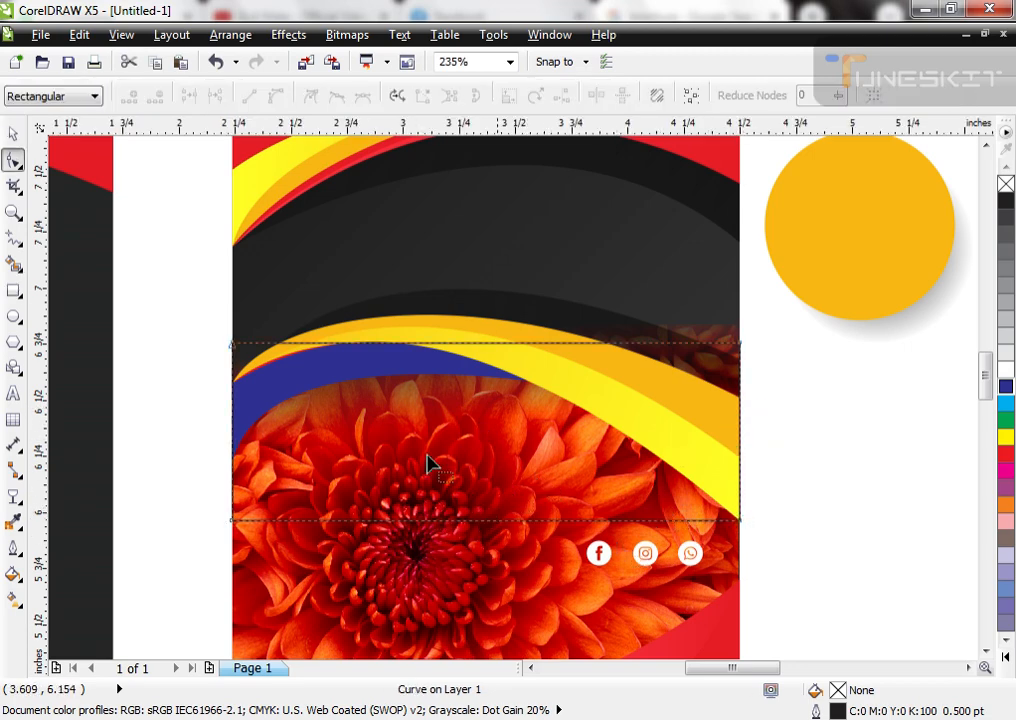
left_click_drag(181, 460, 254, 571)
key("Delete")
left_click_drag(185, 257, 800, 582)
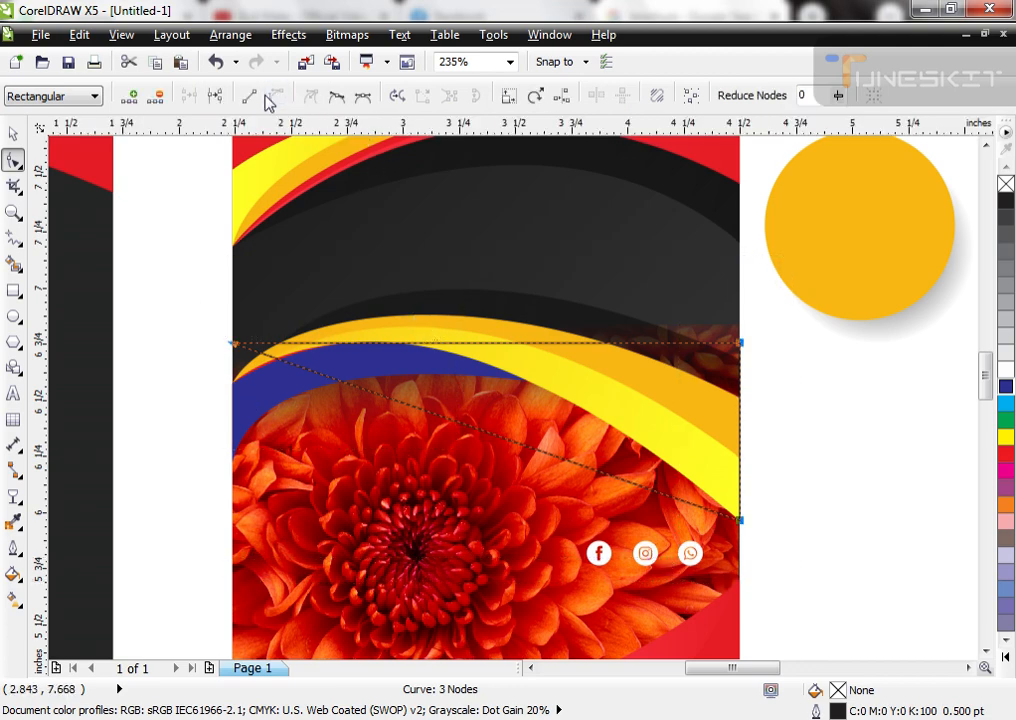
key("space")
key("space")
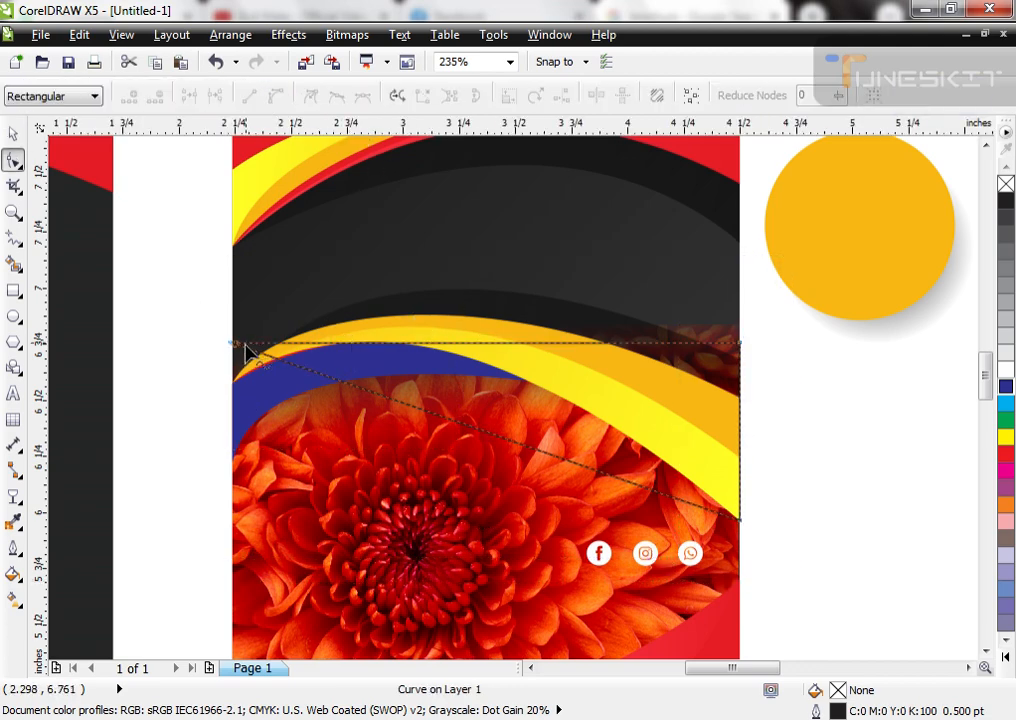
left_click_drag(236, 344, 243, 374)
key("ctrl+z")
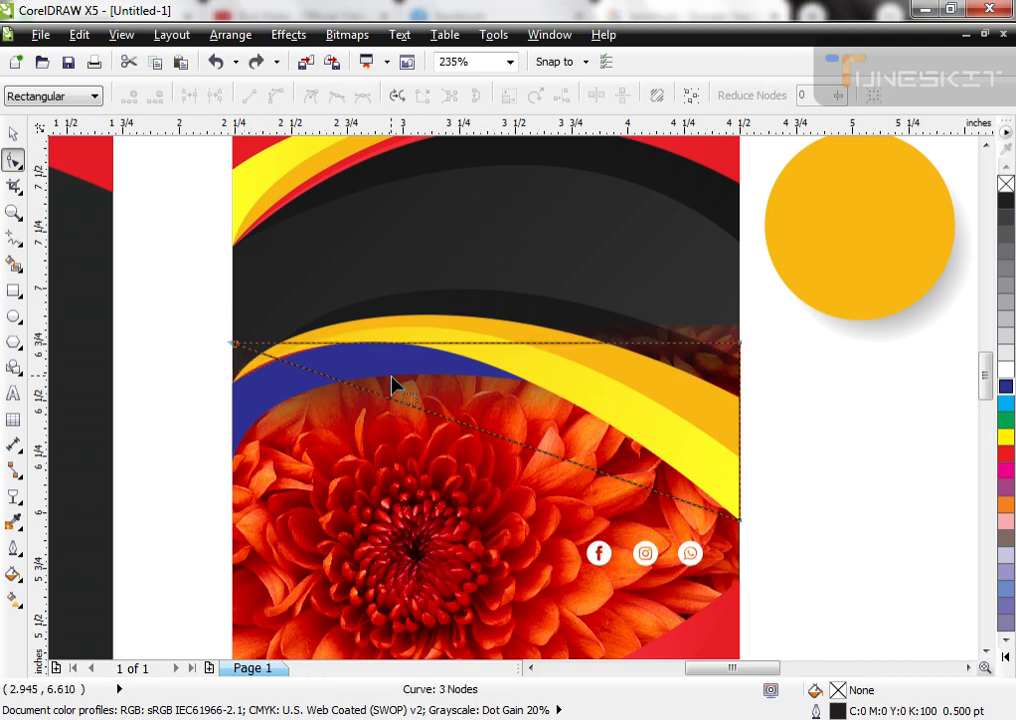
key("ctrl+z")
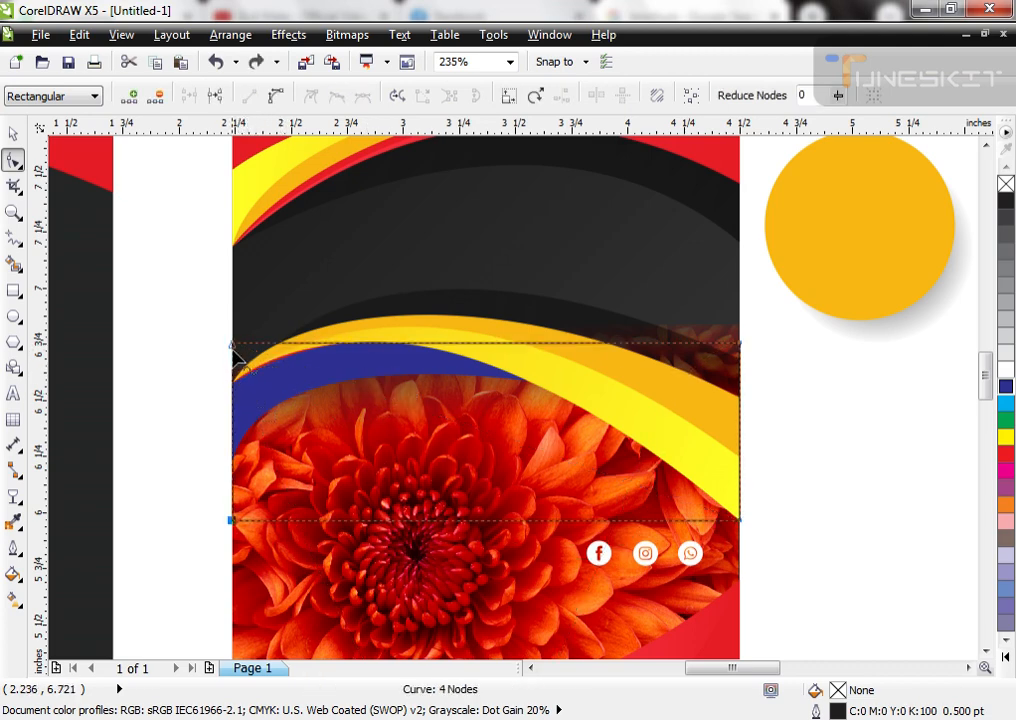
Reshape the rectangle into a triangle starting at the lower orange stripe's left tip, and convert its sides to curves
left_click_drag(234, 346, 237, 382)
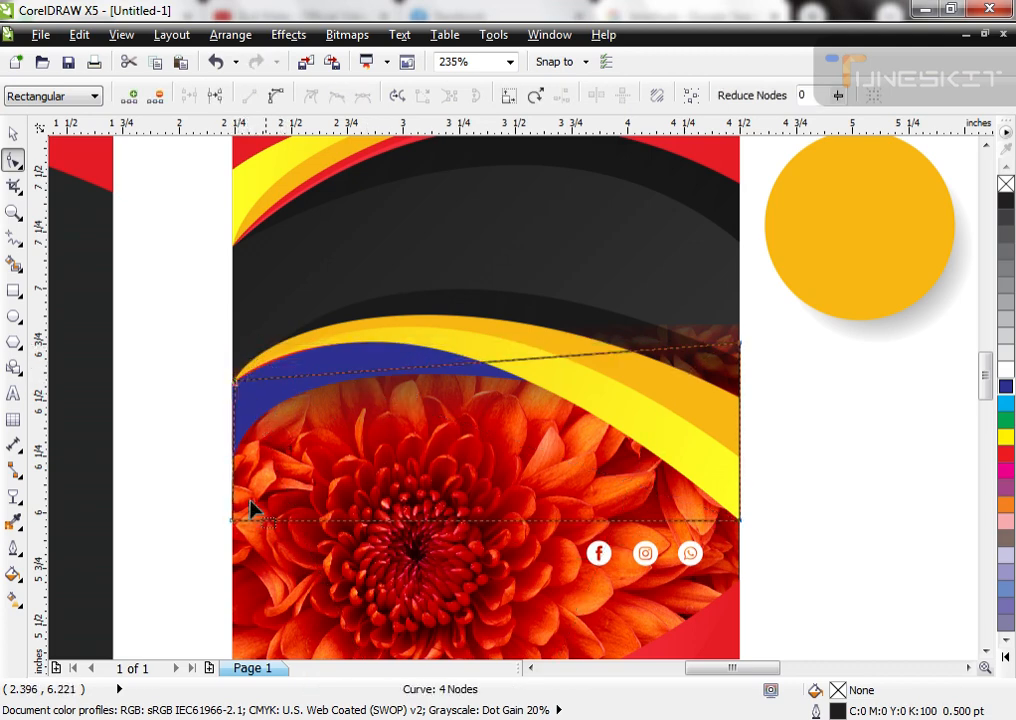
key("Delete")
left_click_drag(763, 342, 185, 540)
left_click(276, 101)
key("space")
key("space")
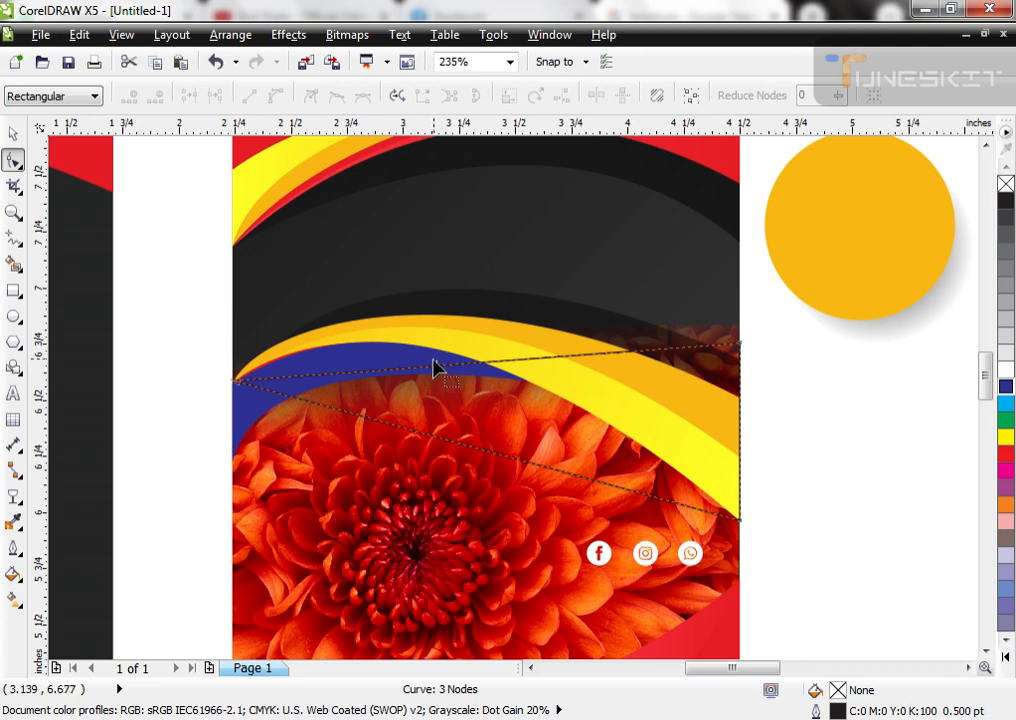
Fit the triangle's upper side along the lower orange stripe's top edge, and set its outline to white
left_click_drag(445, 373, 405, 320)
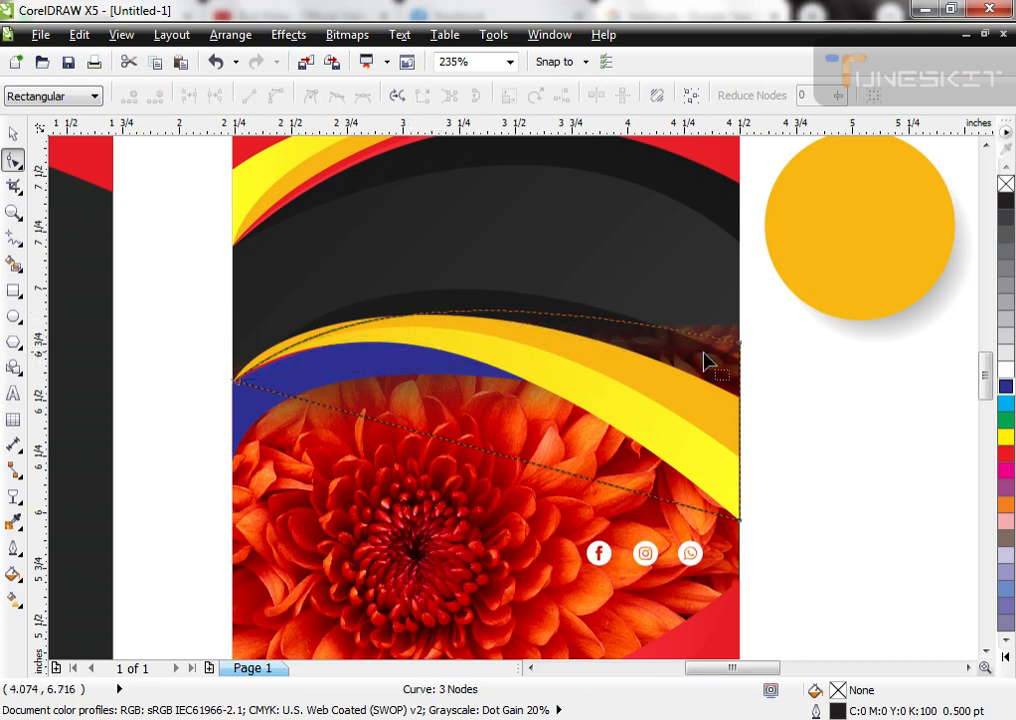
right_click(1006, 371)
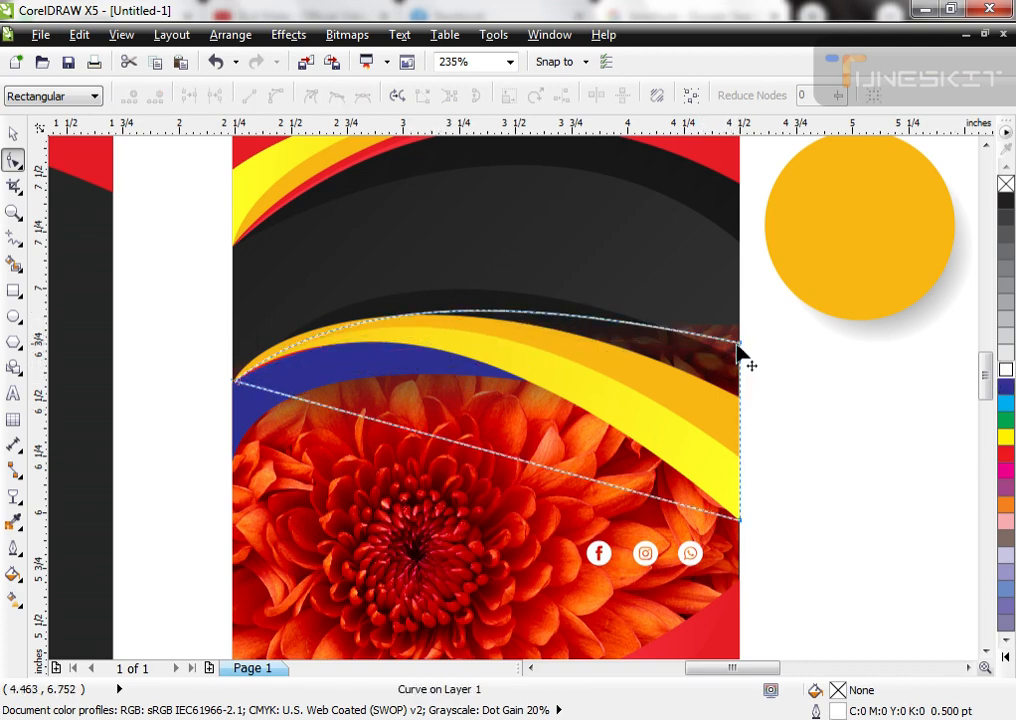
left_click_drag(740, 344, 740, 395)
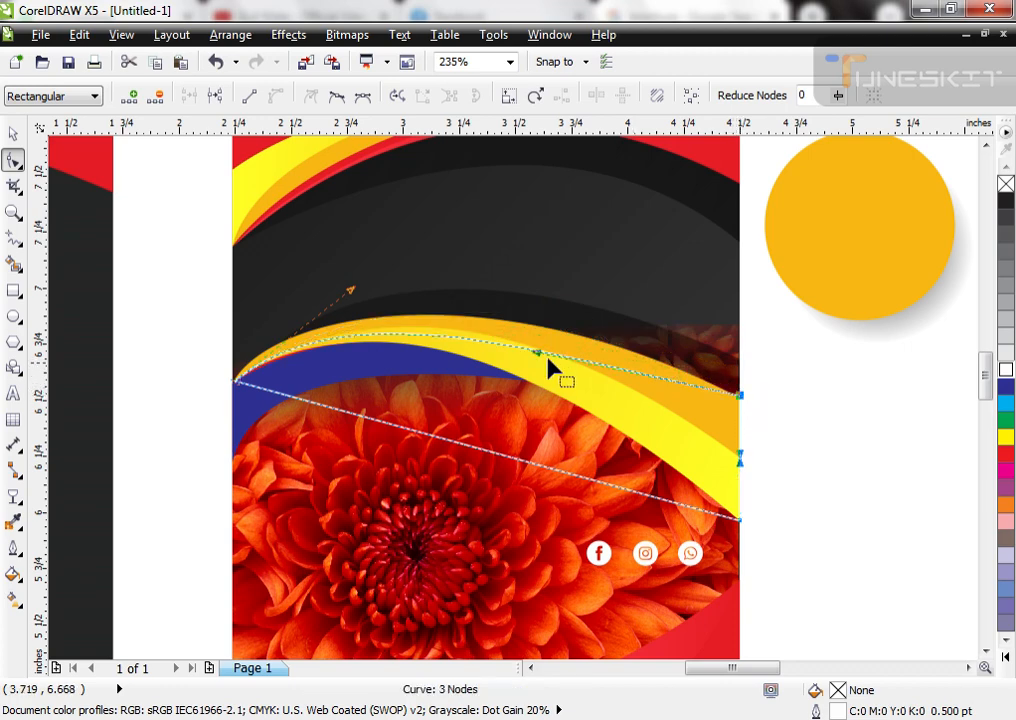
left_click(445, 330)
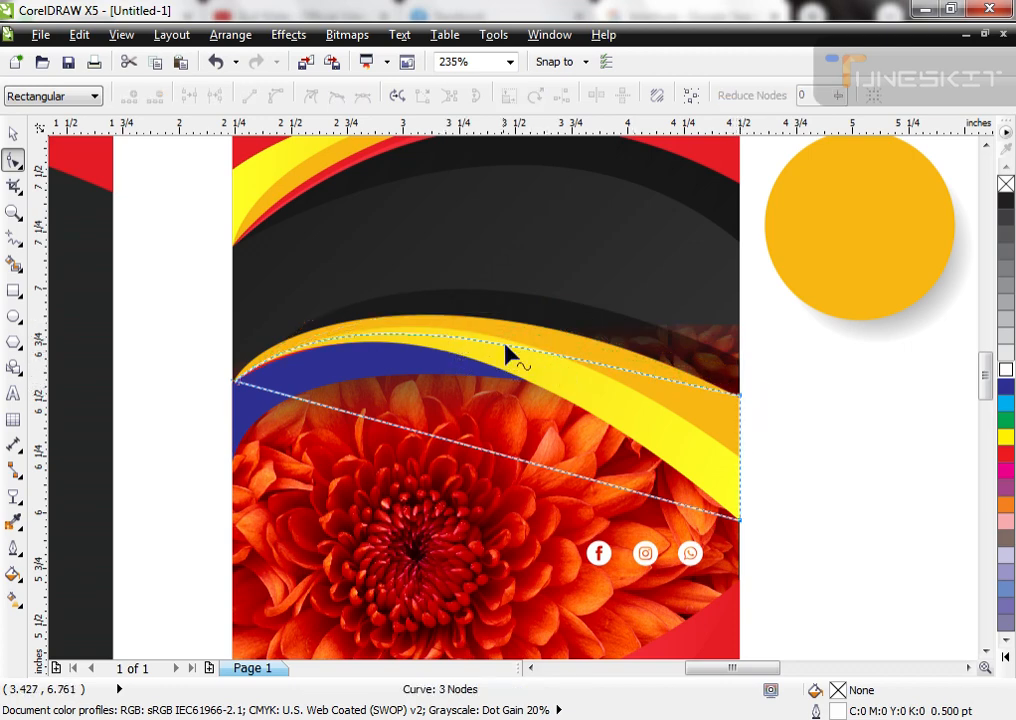
left_click_drag(500, 346, 488, 326)
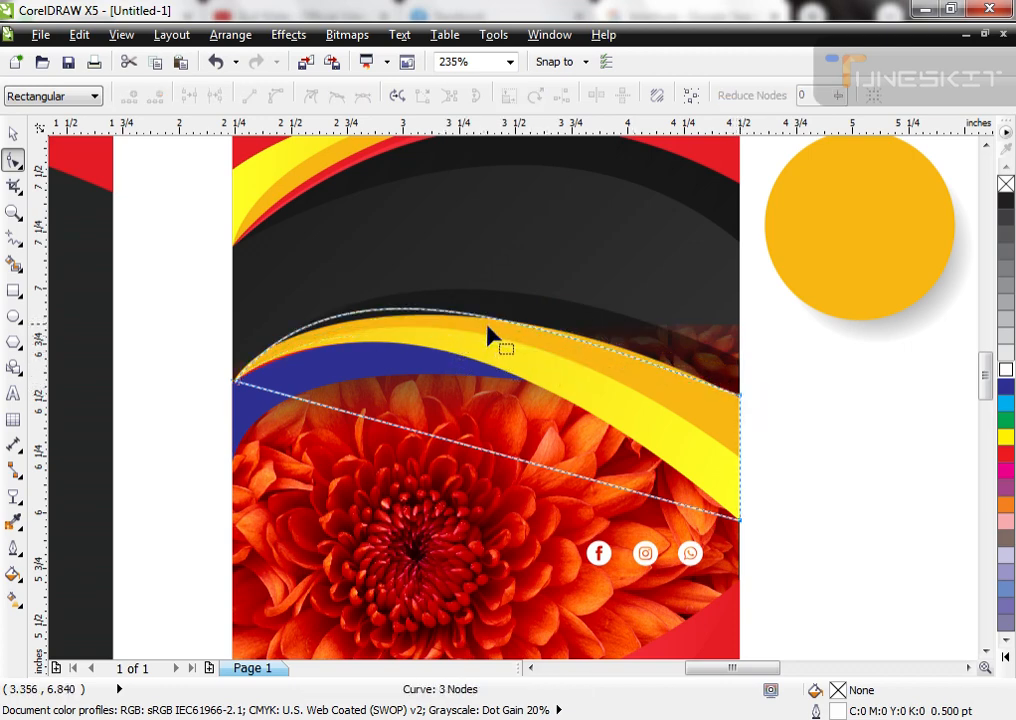
left_click(352, 306)
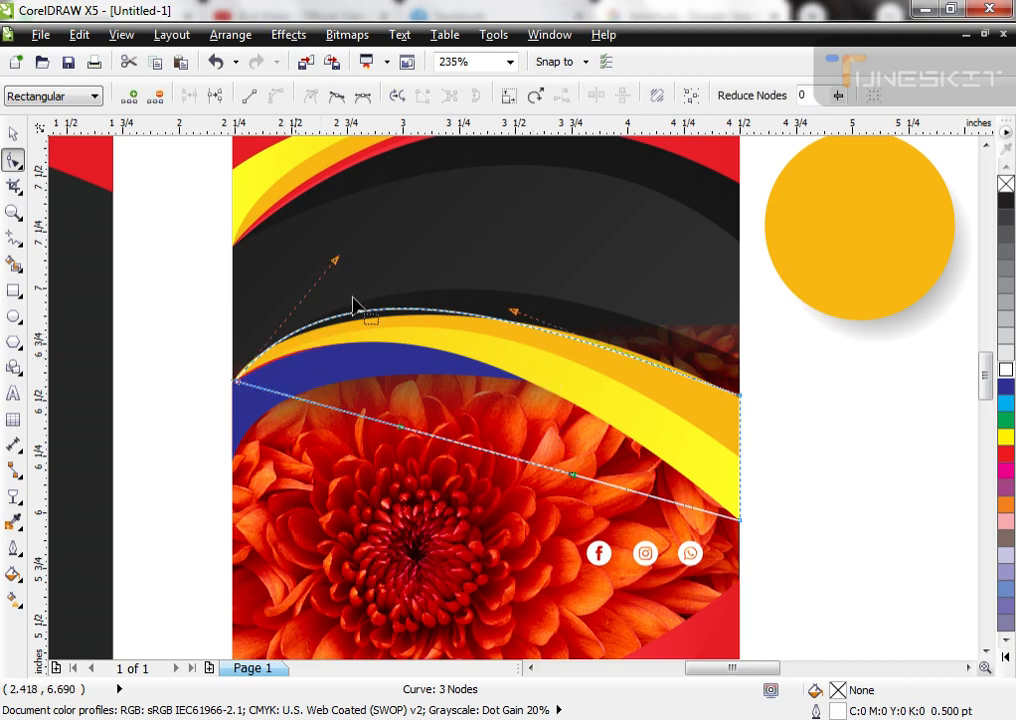
left_click_drag(335, 261, 424, 273)
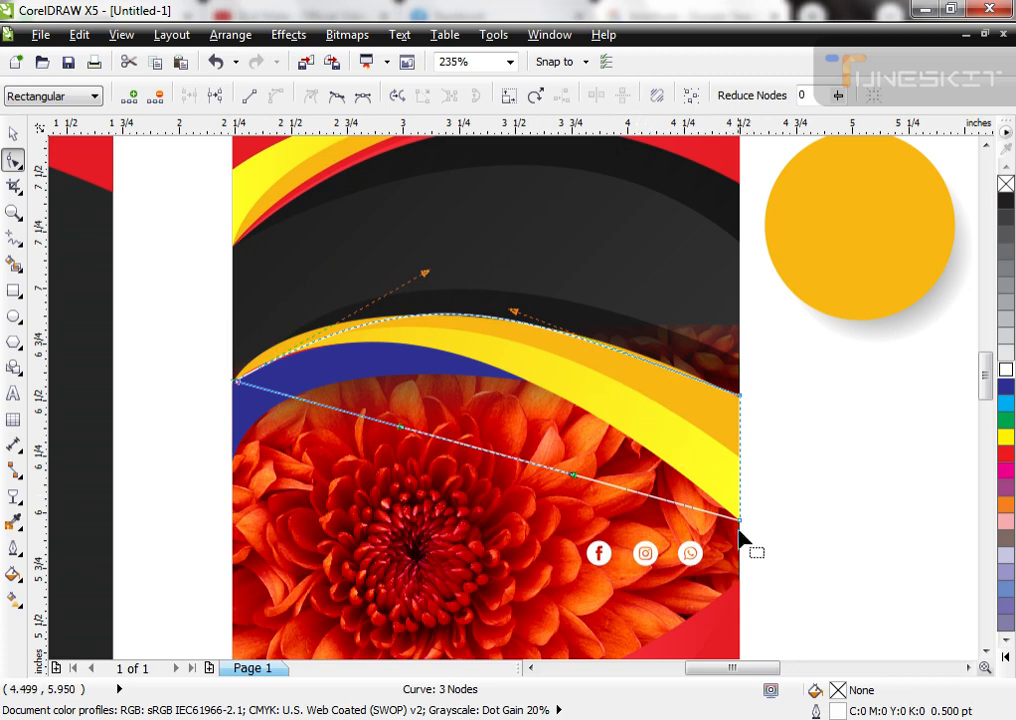
Bend the traced triangle's lower side upward into a curve, fill the shape with the flyer's orange and remove its outline
left_click(739, 521)
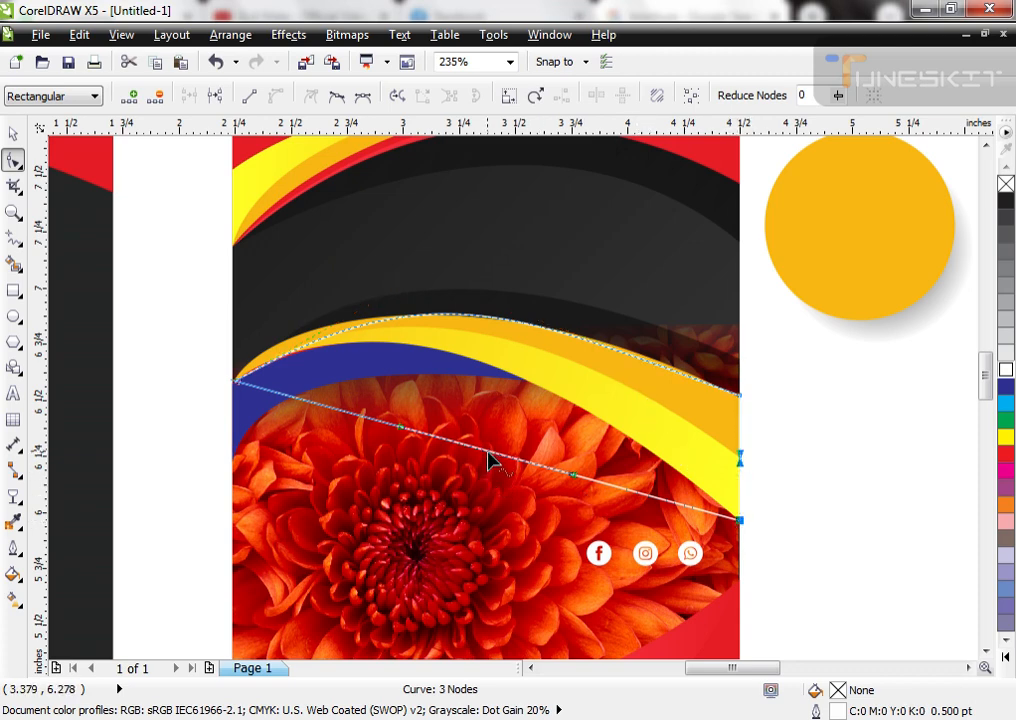
left_click_drag(493, 445, 500, 354)
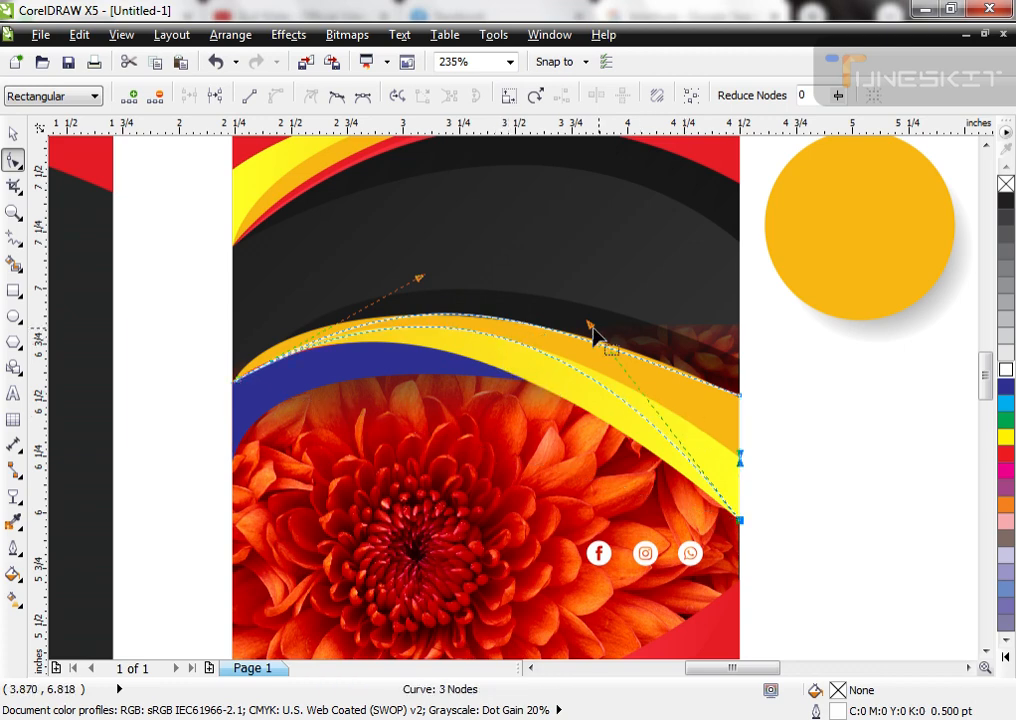
key("space")
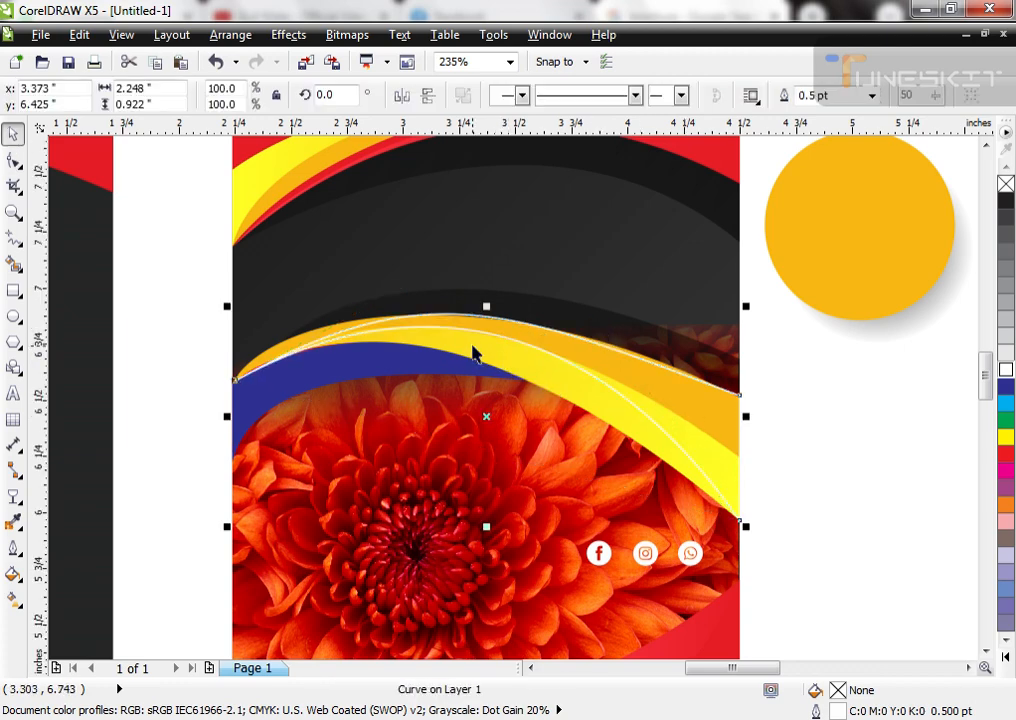
left_click(714, 404)
right_click(1006, 185)
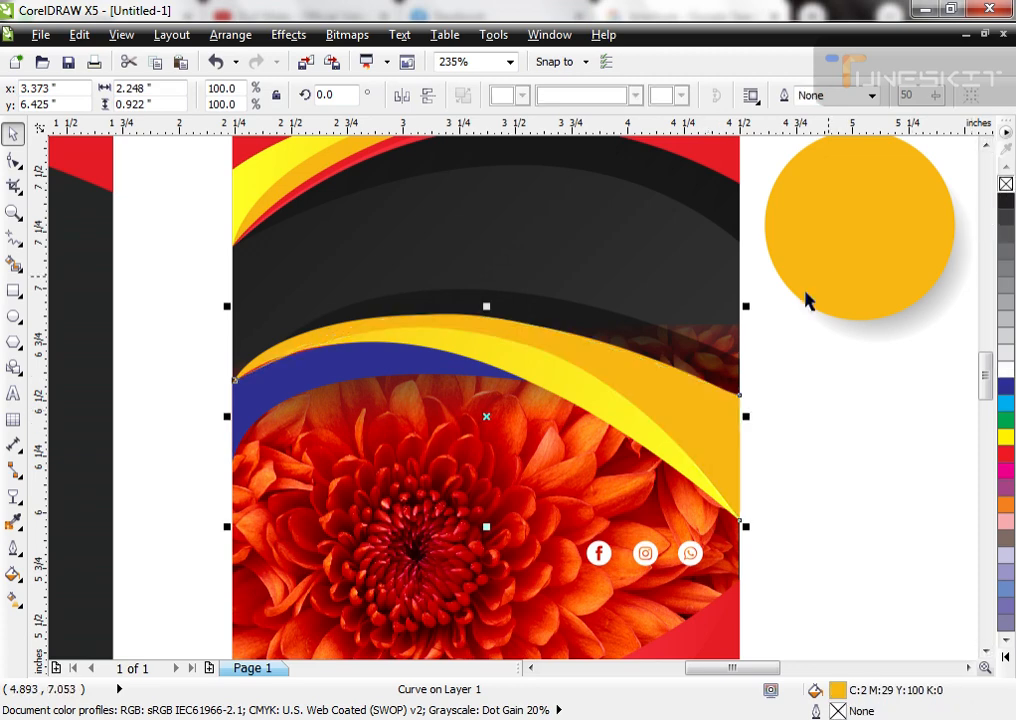
Place a copy of the orange traced stripe slightly lower and fill it with yellow (C:0 M:7 Y:100 K:0)
left_click_drag(654, 398, 641, 419)
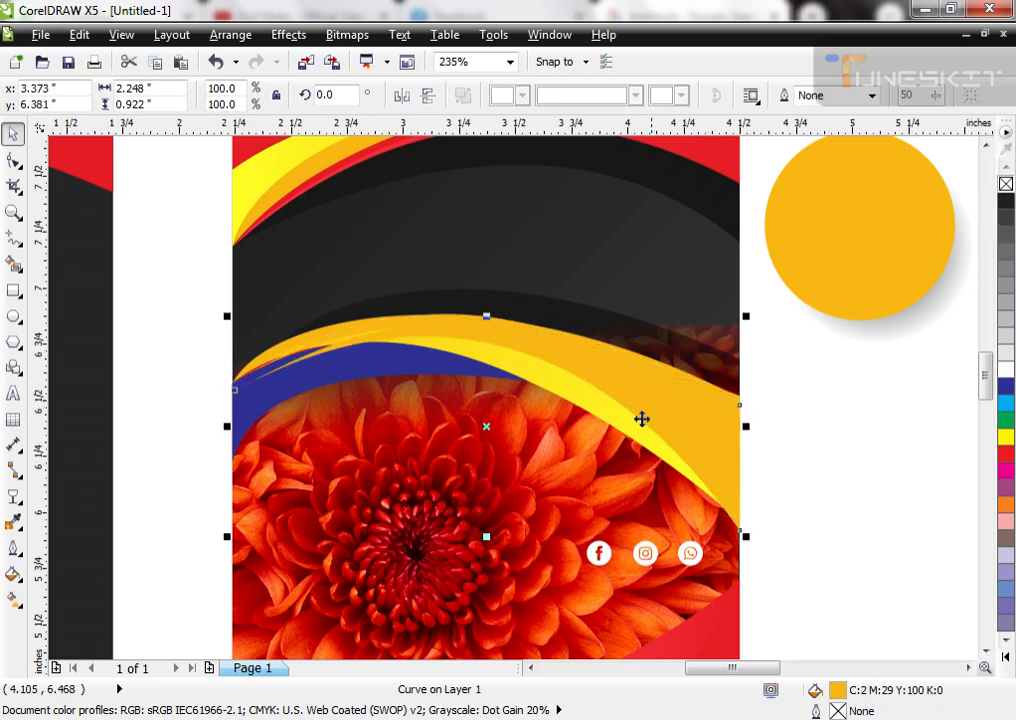
left_click(588, 399)
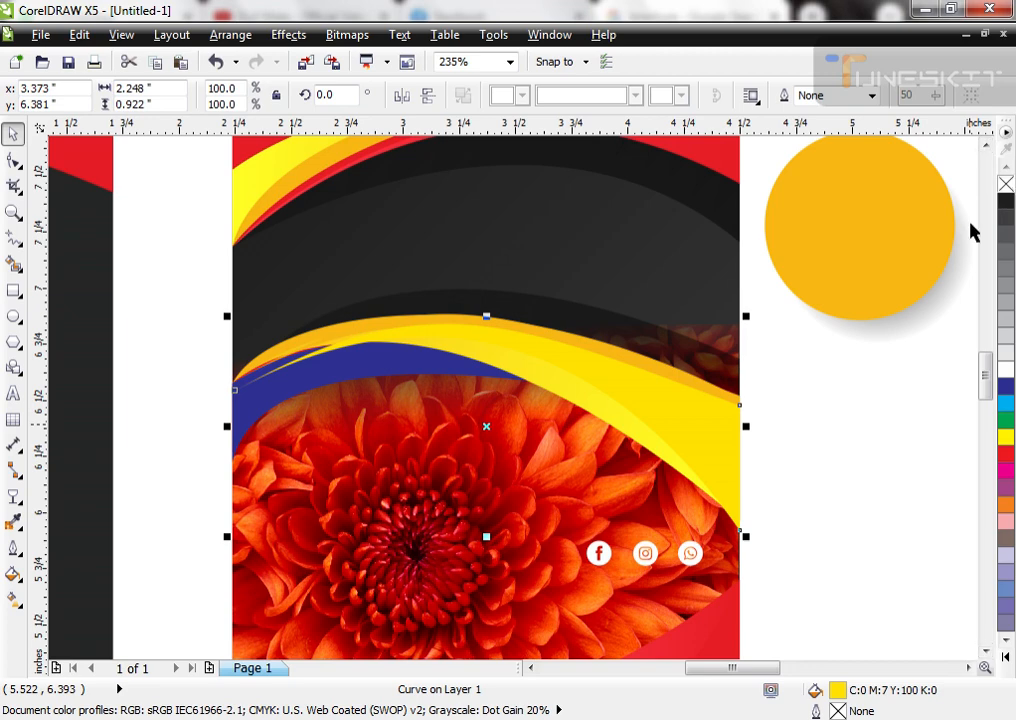
Try to move the yellow and blue traced shapes together from the flyer onto the dark background, and undo the move
left_click(321, 374)
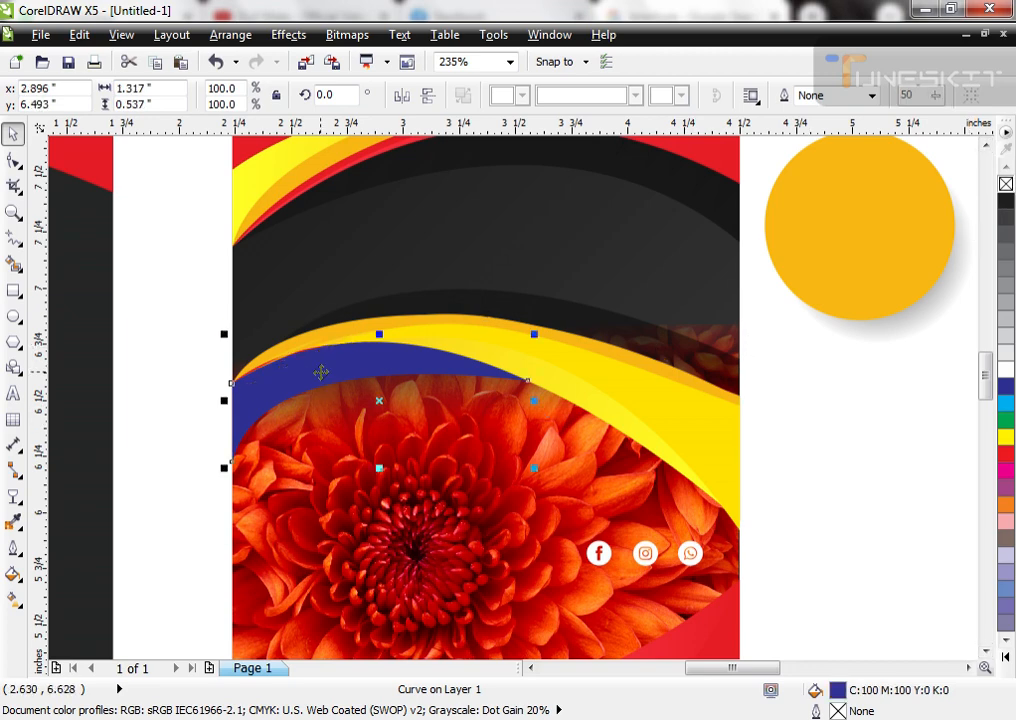
scroll(321, 374, "down", 2)
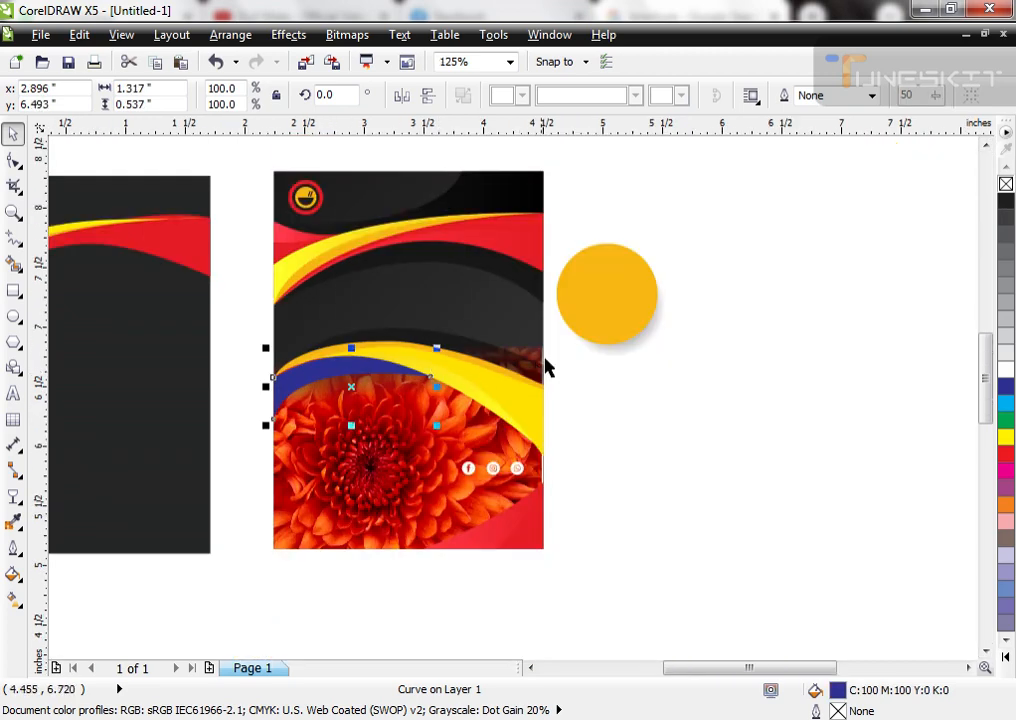
left_click(495, 379)
key("F2")
left_click_drag(293, 281, 427, 422)
left_click(381, 388, "shift")
left_click(360, 466, "shift")
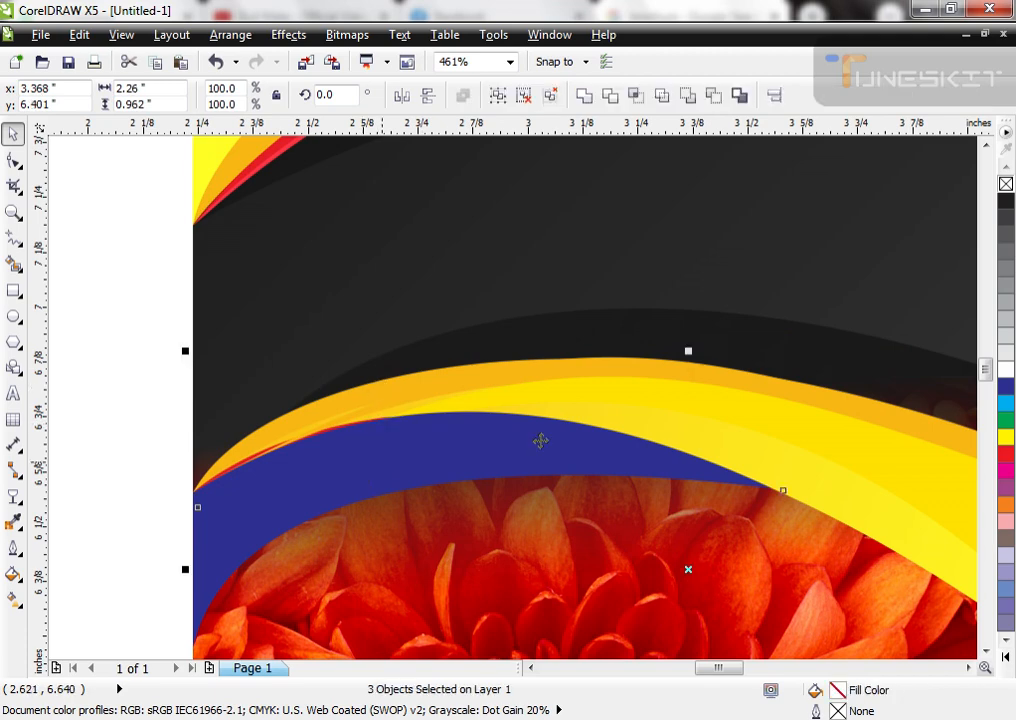
scroll(692, 414, "down", 1)
left_click_drag(692, 415, 359, 423)
scroll(353, 389, "down", 1)
key("F2")
left_click_drag(292, 342, 471, 477)
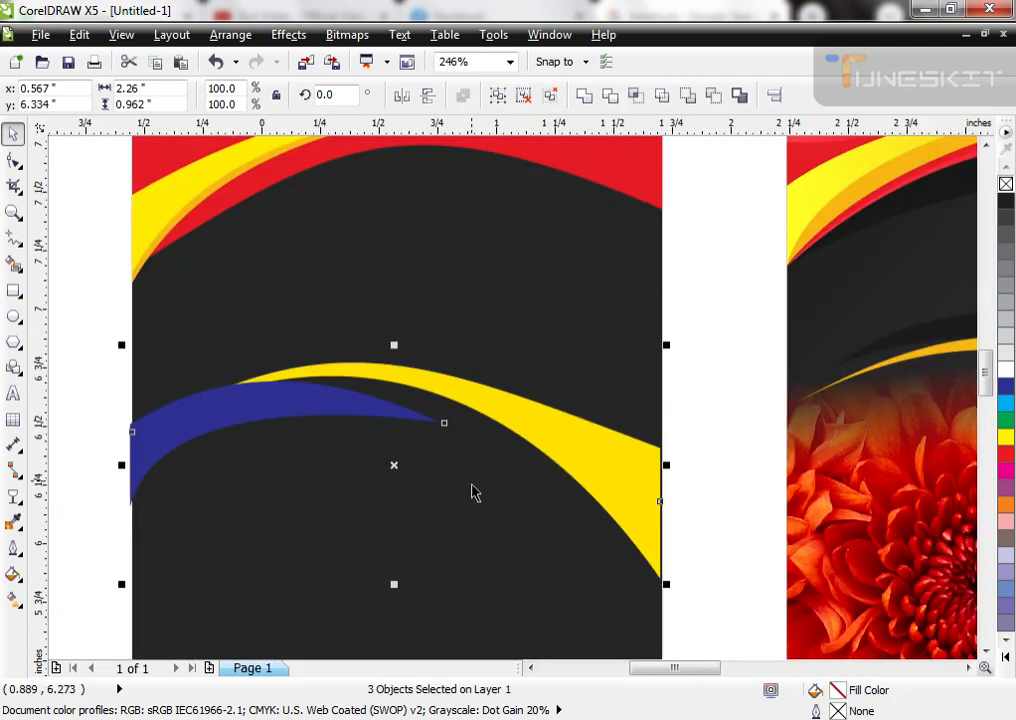
key("F3")
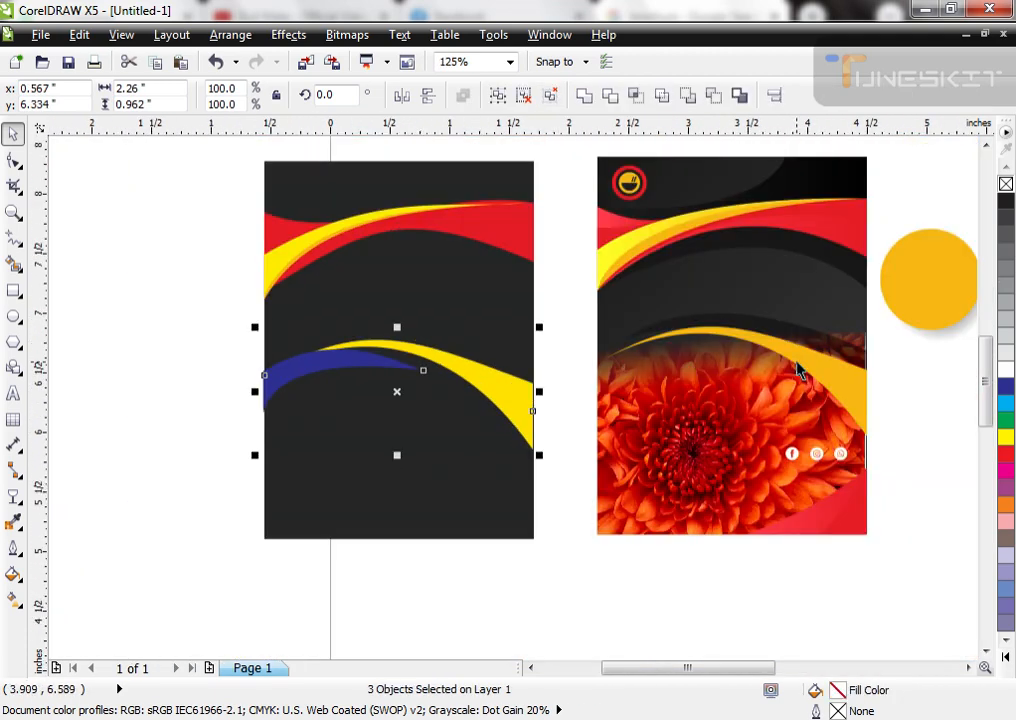
key("ctrl+z")
Move the yellow and blue traced shapes together from the flyer onto the lower half of the dark background
left_click_drag(691, 420, 691, 420)
left_click(653, 344, "shift")
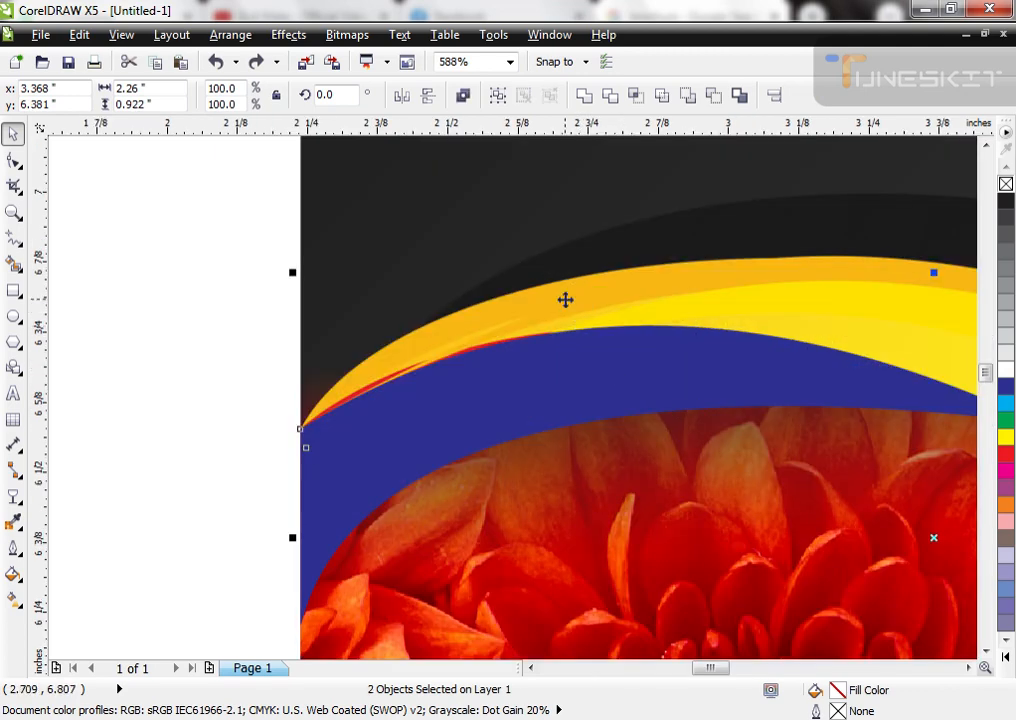
scroll(773, 271, "down", 4)
left_click_drag(812, 288, 428, 318)
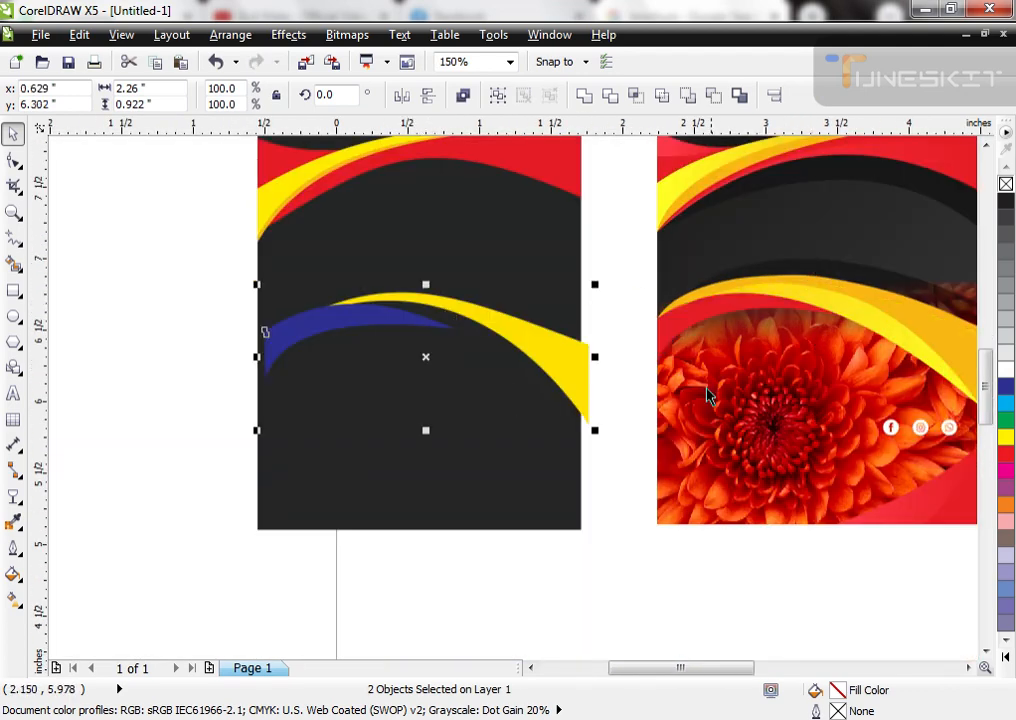
Bring the orange traced stripe over from the flyer and align it with the yellow stripe on the dark background
left_click_drag(860, 301, 861, 258)
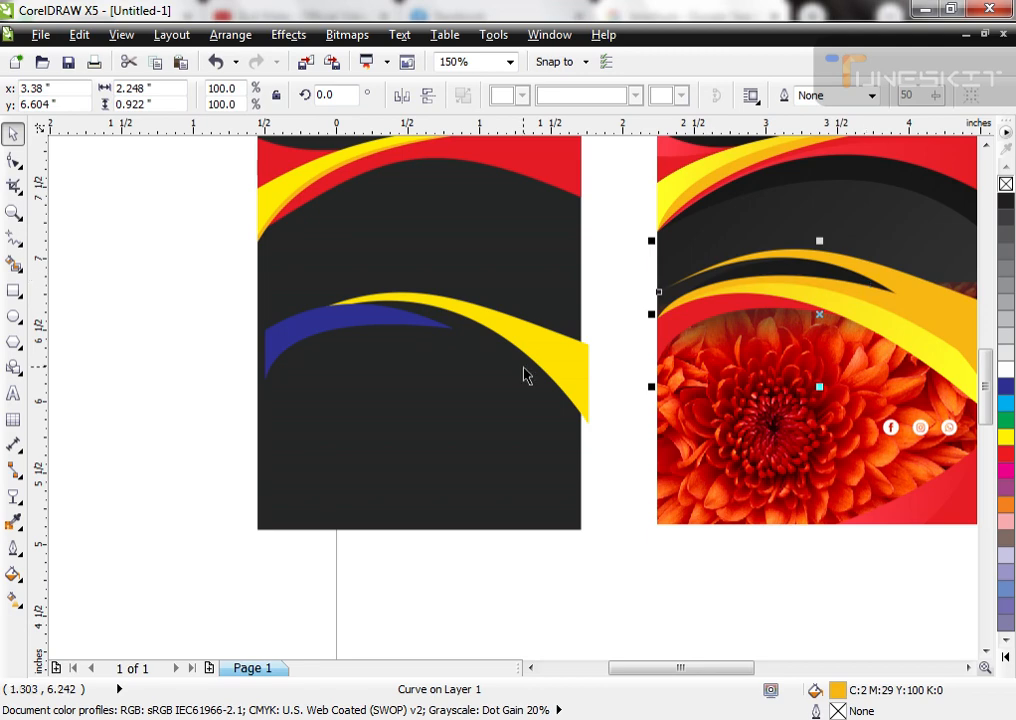
left_click(553, 358, "shift")
key("l")
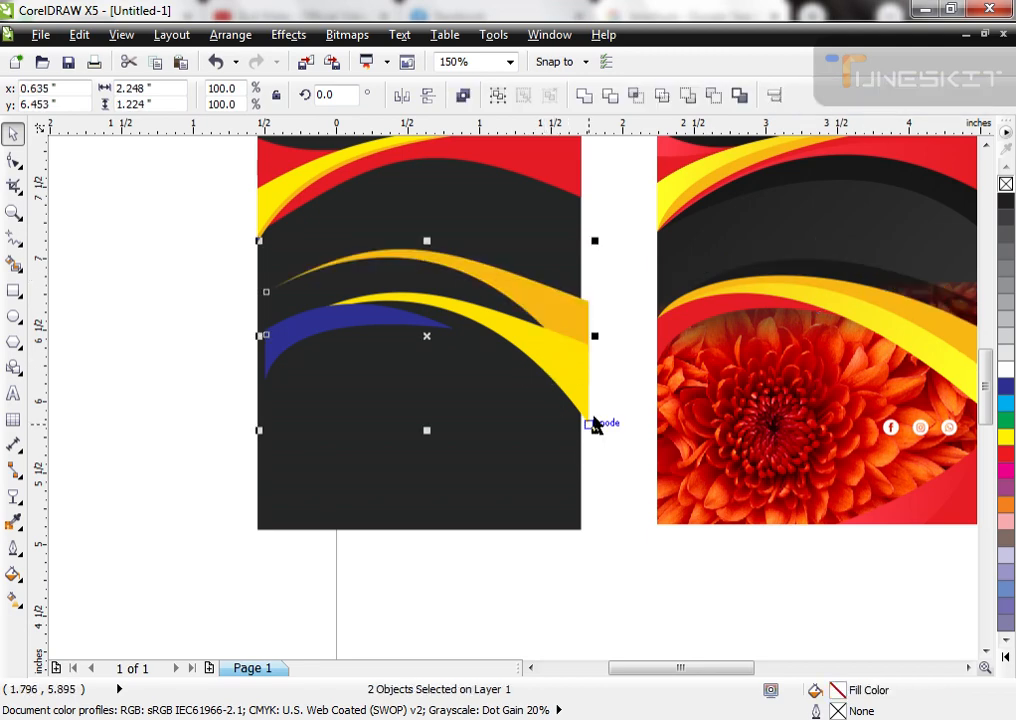
left_click_drag(595, 425, 594, 422)
left_click(594, 411)
left_click(576, 381)
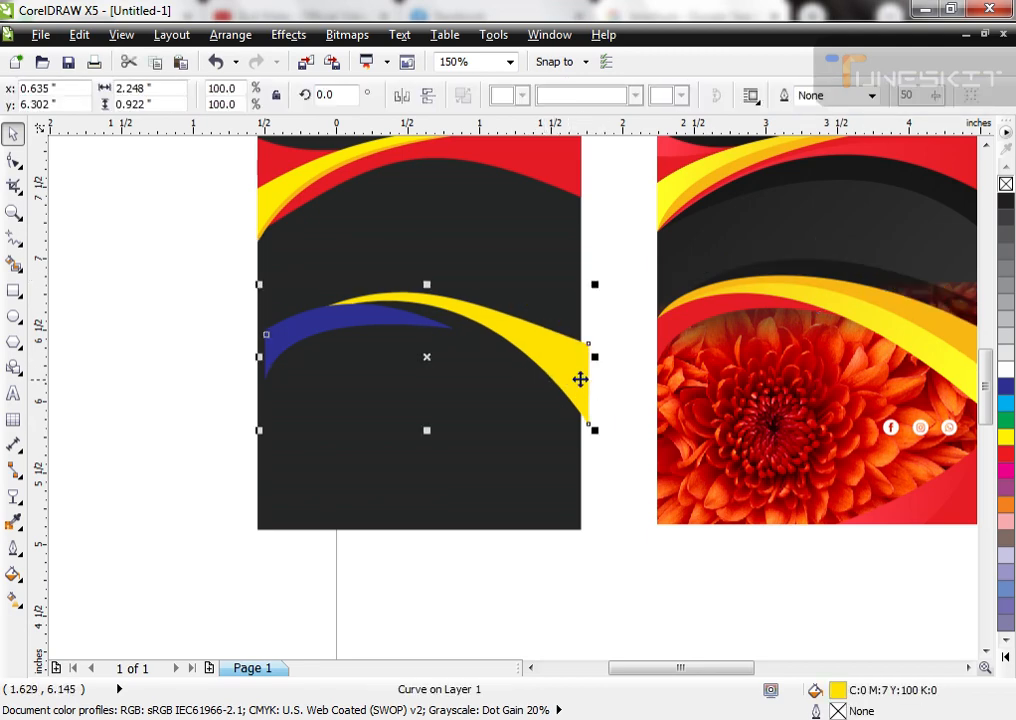
Nudge the orange stripe up in front of the yellow one so that a yellow band shows along its lower edge
key("F3")
key("F2")
left_click_drag(368, 268, 559, 447)
left_click(558, 461)
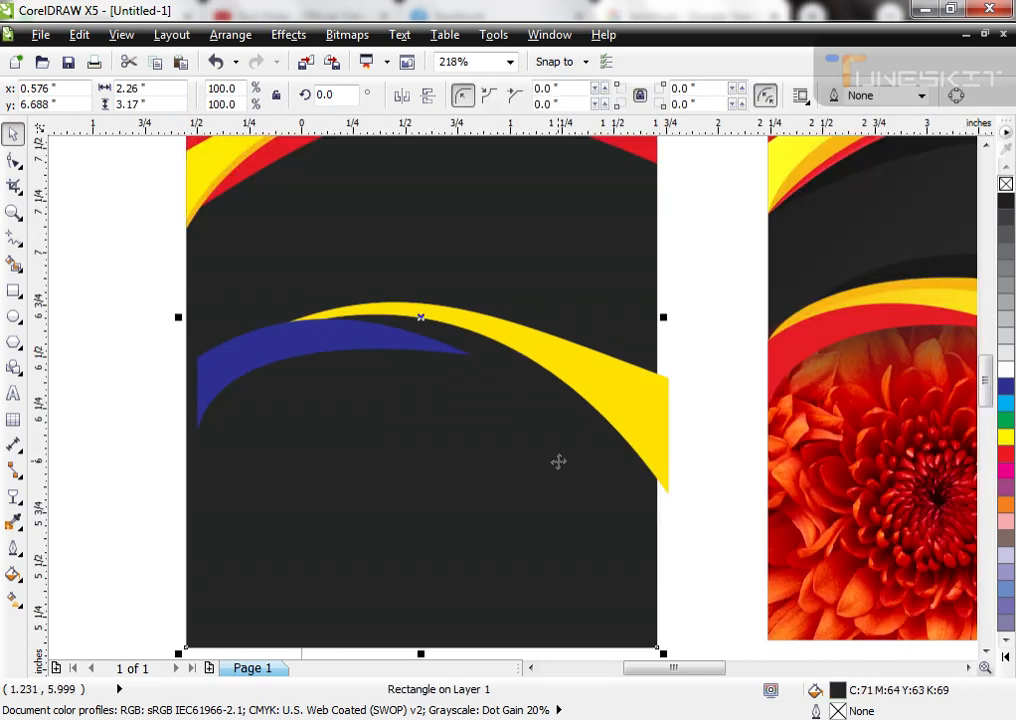
left_click(621, 388)
left_click(547, 463, "shift")
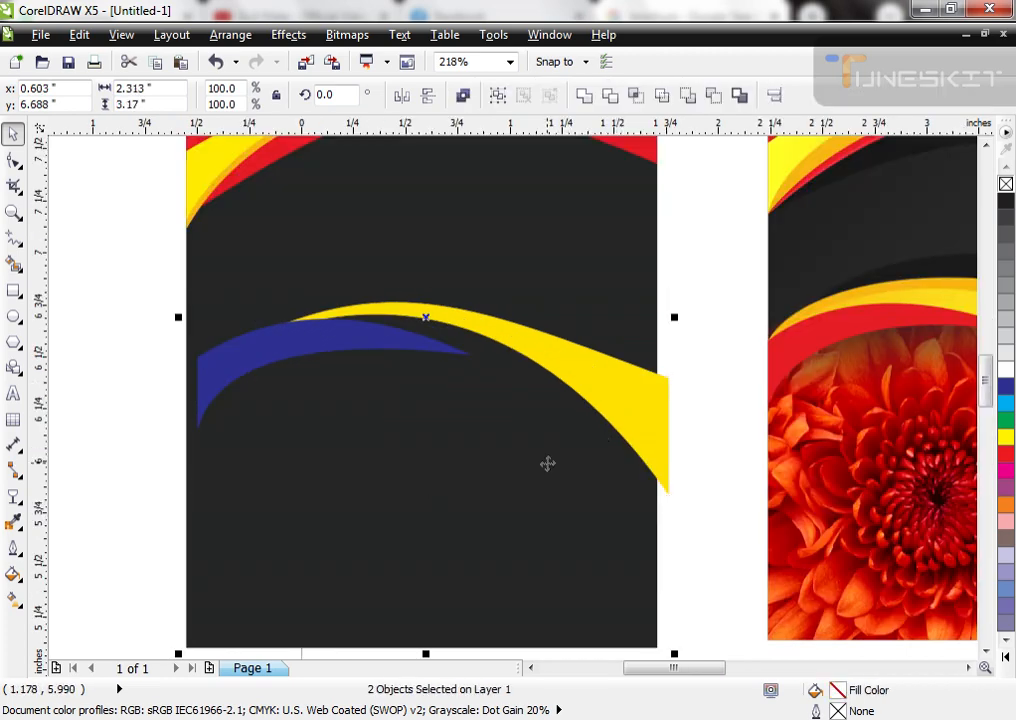
left_click(721, 368)
left_click(669, 392)
key("Up")
key("Up")
key("Up")
key("Up")
key("Up")
key("Up")
key("Up")
key("Up")
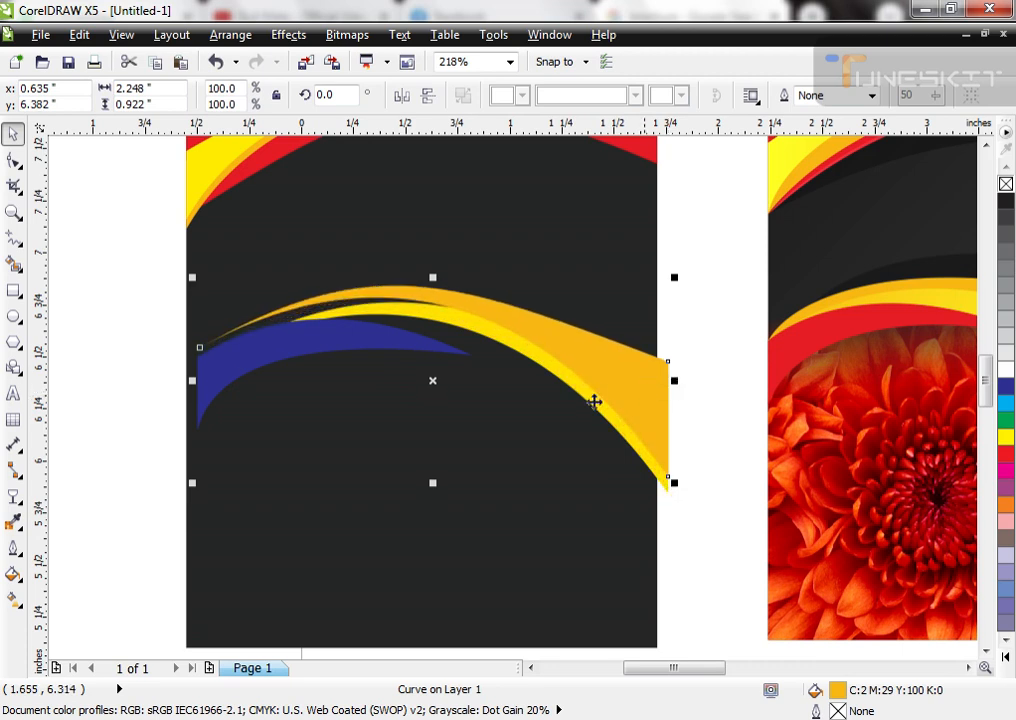
Position the blue shape directly under the yellow stripe's curve, fine-tuning it with small upward and leftward nudges
left_click(358, 355)
left_click_drag(348, 360, 402, 350)
key("Up")
key("Up")
key("Up")
key("Left")
key("Left")
key("Left")
key("Left")
key("Up")
key("F10")
left_click_drag(185, 281, 265, 436)
key("space")
Group the orange, yellow and blue shapes and align the group with the dark background's right edge
left_click_drag(130, 254, 709, 559)
key("ctrl+g")
left_click(592, 559, "shift")
key("r")
left_click(701, 530)
Scale the stripe group to about 111% past the background's left edge, ungroup it and nudge the shapes slightly down
left_click(577, 388)
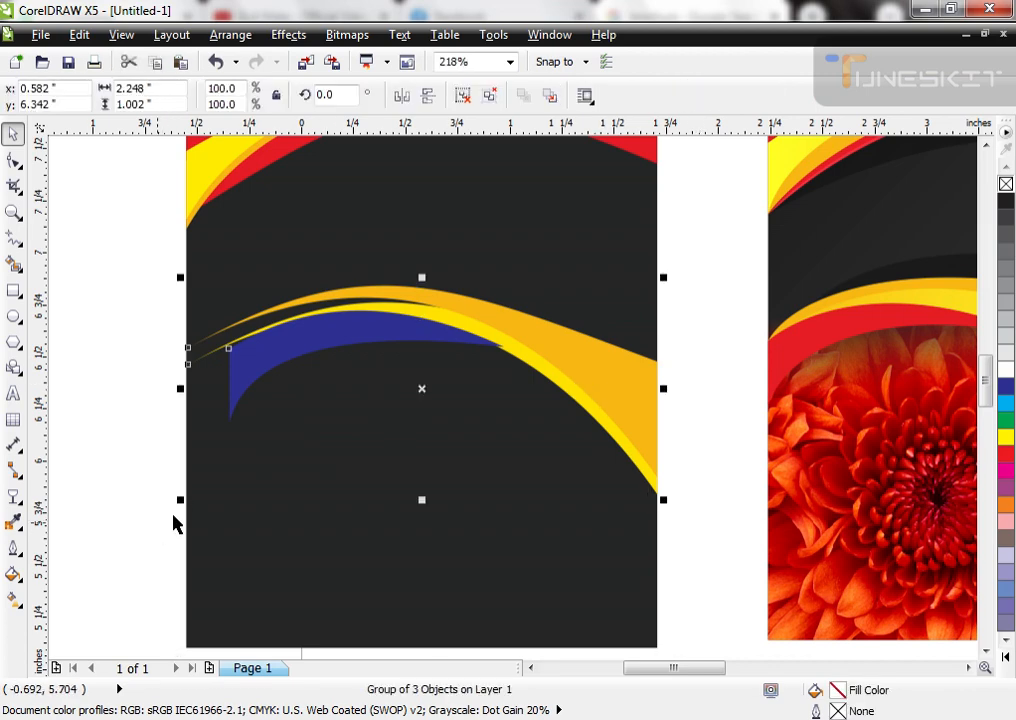
left_click_drag(180, 503, 129, 571)
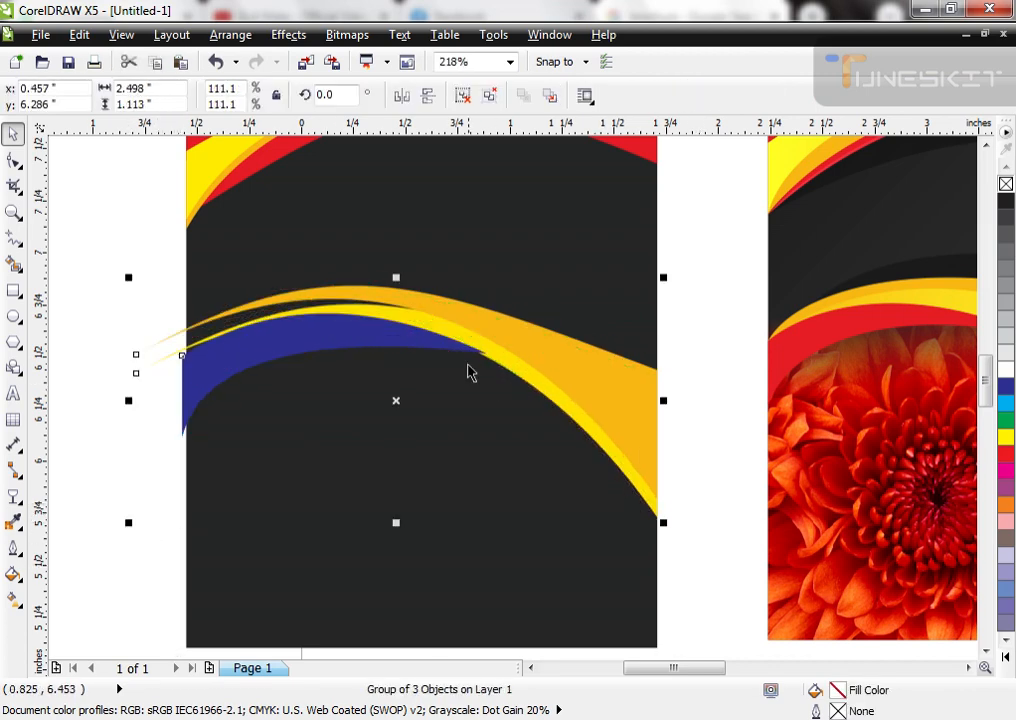
scroll(472, 370, "down", 5)
left_click_drag(332, 302, 530, 471)
key("ctrl+u")
key("Down")
key("Down")
key("Down")
left_click(145, 408)
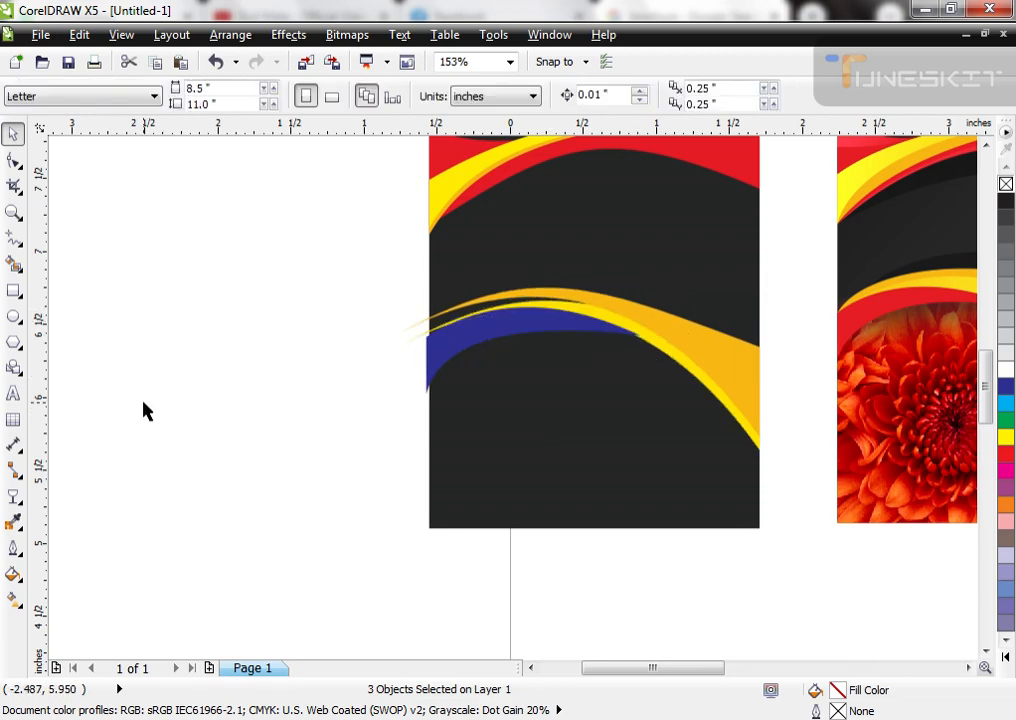
Fill the blue shape with the red sampled from the upper swoosh (C:3 M:100 Y:100 K:0)
left_click(452, 347)
key("shift+e")
left_click(721, 158)
left_click(342, 342)
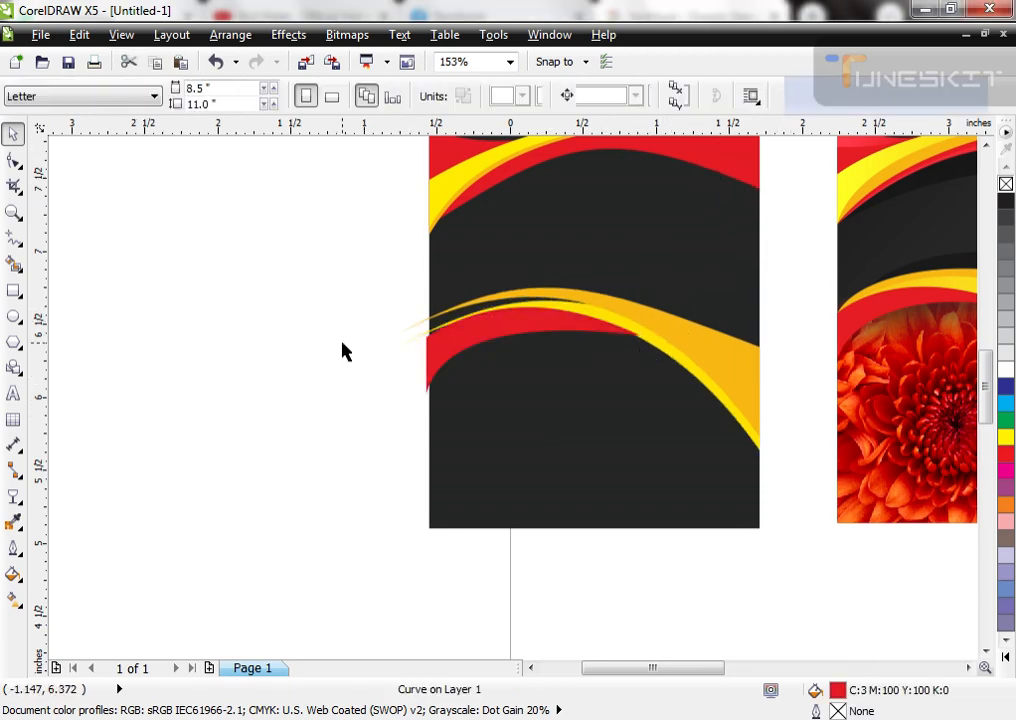
Reposition the orange stripe's left tip node so the stripe closes the gap to the yellow one
key("F2")
left_click_drag(482, 181, 658, 447)
left_click(587, 387)
key("F10")
left_click_drag(200, 466, 175, 462)
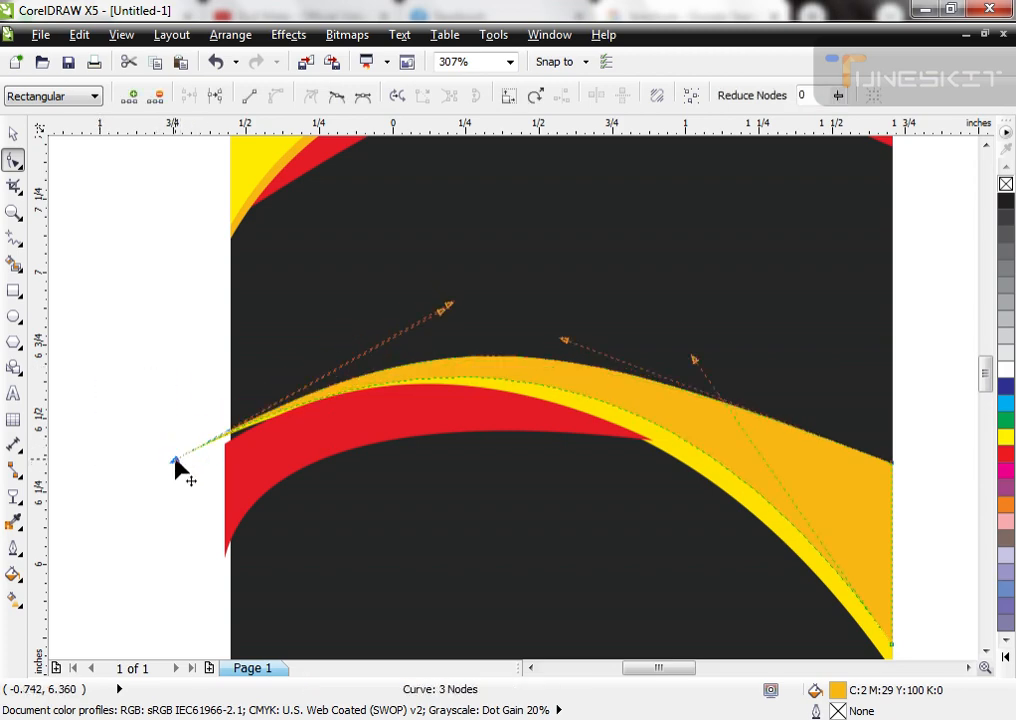
key("space")
Stretch the red shape upward to about 118.8% of its height
key("F3")
left_click(116, 346)
left_click(252, 413)
key("F2")
left_click_drag(187, 311, 455, 503)
left_click_drag(541, 295, 540, 279)
key("F3")
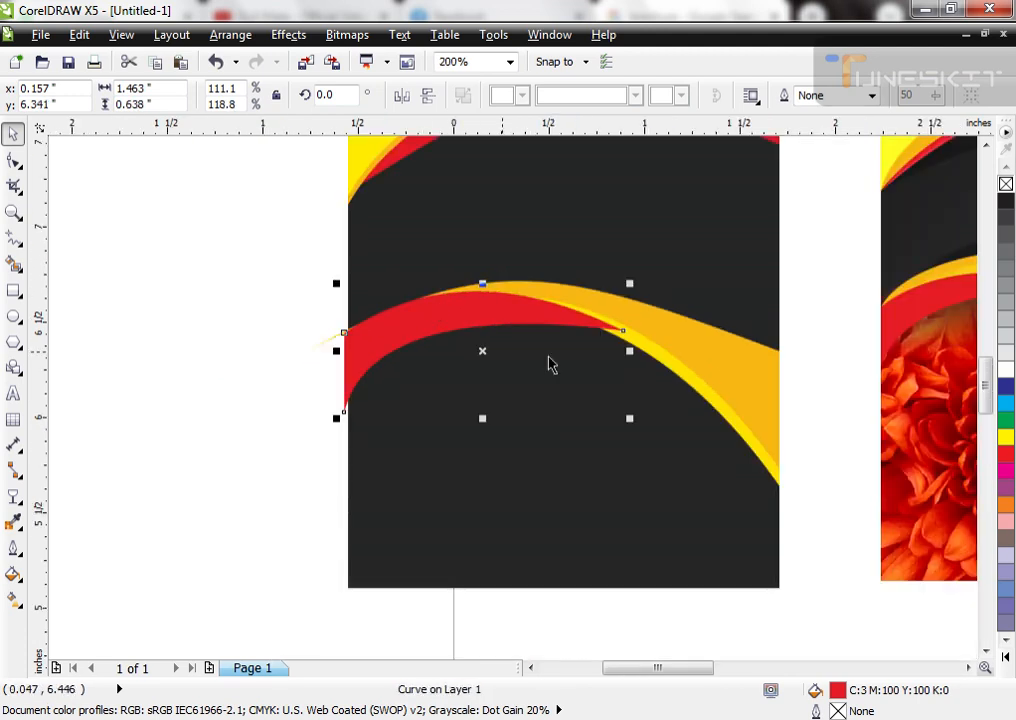
Bring the orange and yellow stripes in front of the red shape
left_click(717, 368, "shift")
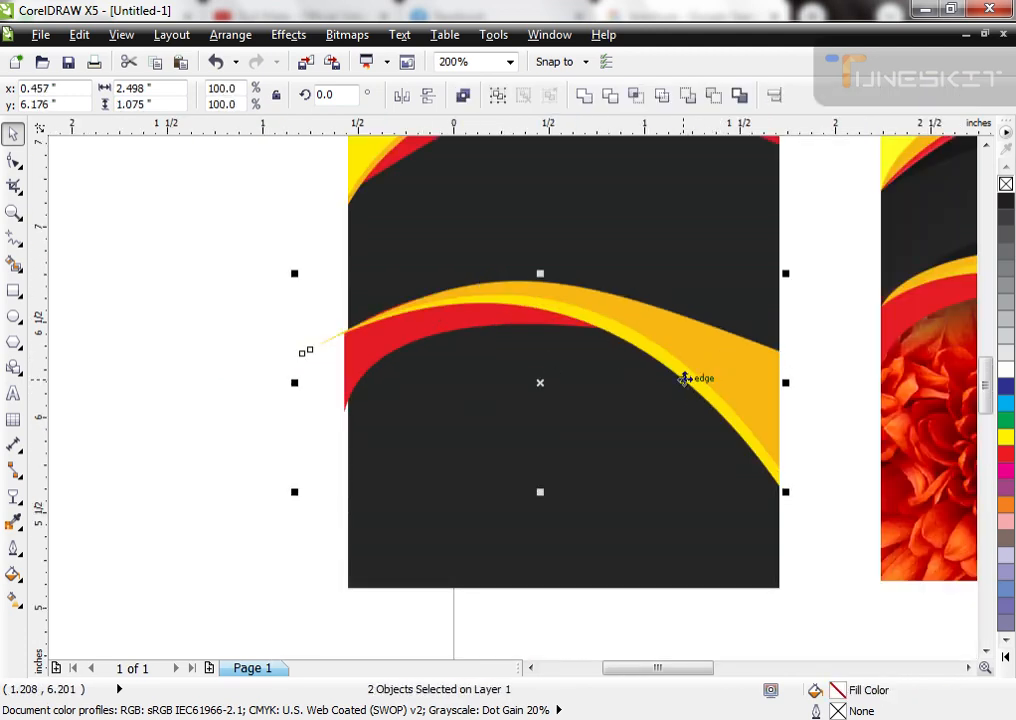
key("F3")
key("F2")
left_click_drag(401, 215, 948, 508)
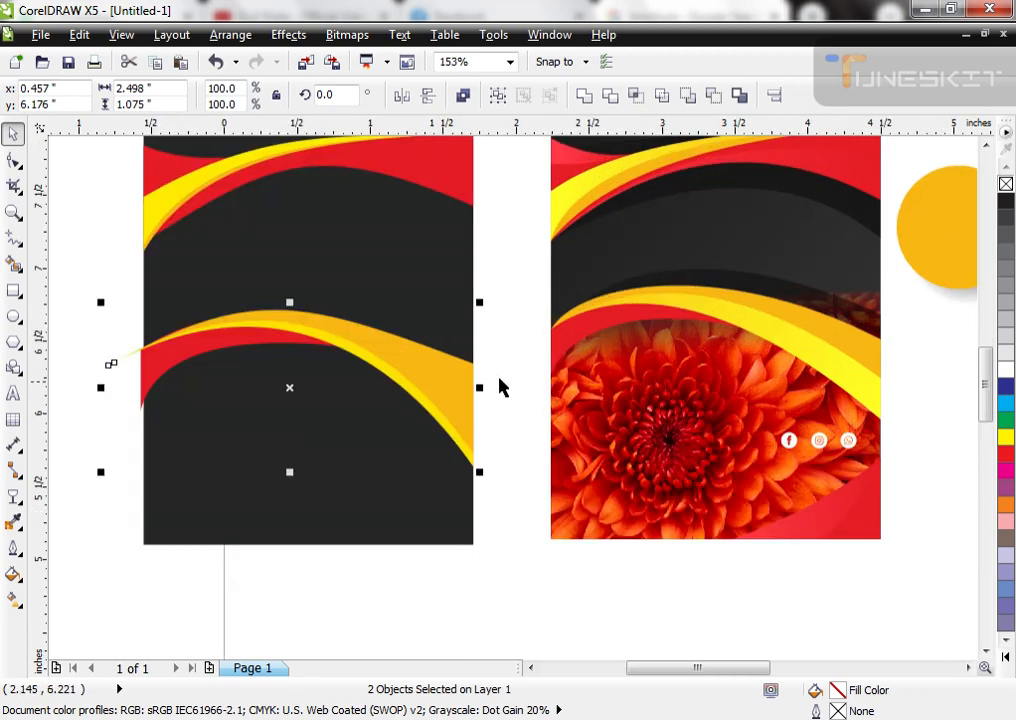
left_click(433, 366)
key("F10")
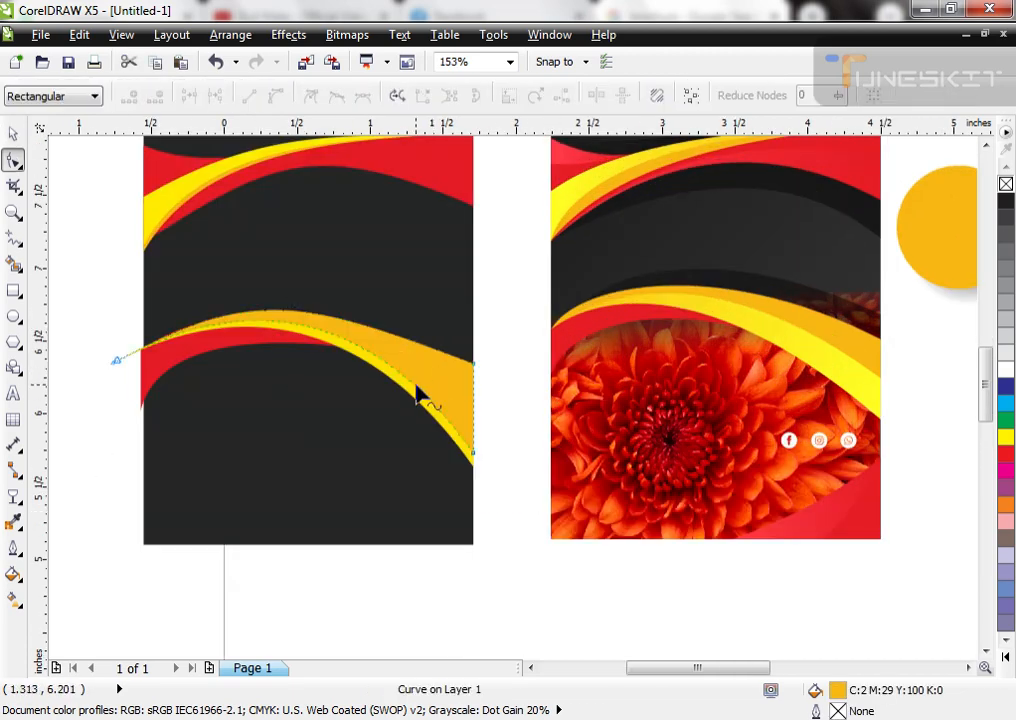
key("space")
left_click_drag(408, 391, 417, 372)
key("ctrl+z")
Reshape the orange stripe's lower curve by pulling the control handle of its bottom-right node toward the background's right edge
double_click(424, 378)
key("F2")
left_click_drag(257, 262, 529, 562)
left_click(650, 480)
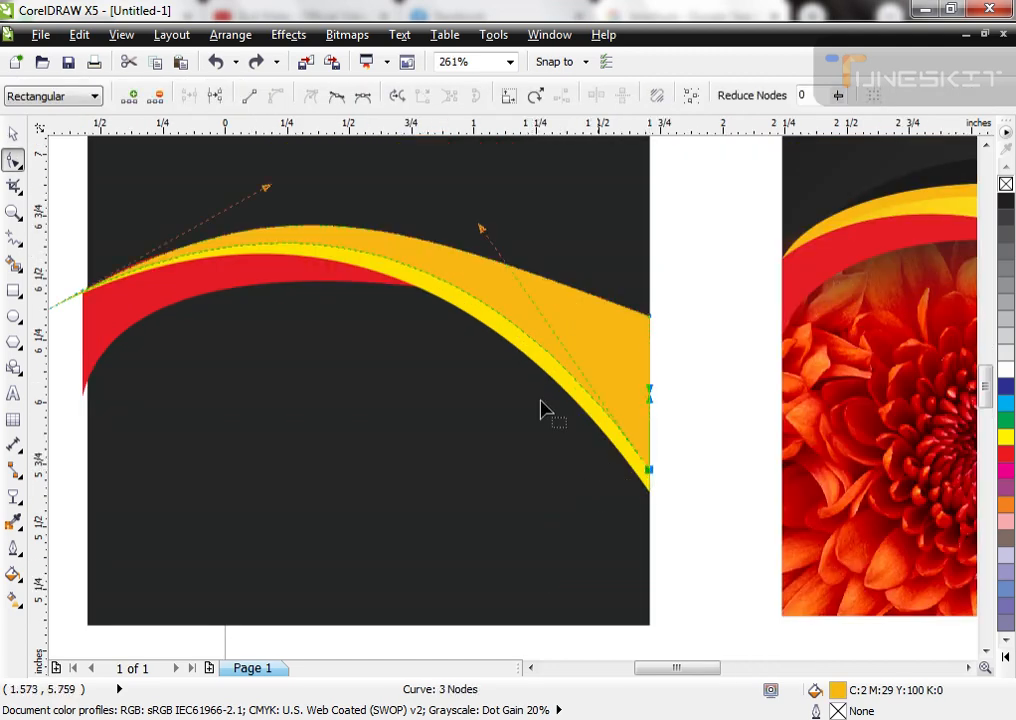
left_click_drag(481, 227, 575, 230)
key("space")
Place the orange, yellow and red stripes inside the dark background rectangle as a PowerClip
scroll(353, 346, "down", 2)
key("F2")
left_click_drag(147, 181, 680, 426)
left_click(195, 380)
left_click_drag(195, 380, 554, 603)
key("alt+c")
key("w")
key("p")
left_click(499, 555)
left_click(489, 602)
left_click_drag(430, 486, 523, 489)
key("ctrl+z")
left_click(496, 605)
left_click(880, 379)
left_click(148, 345)
Draw an ellipse about 0.77 by 0.86 in over the lower stripes, fill it with the sample circle's orange and remove its outline
left_click(12, 317)
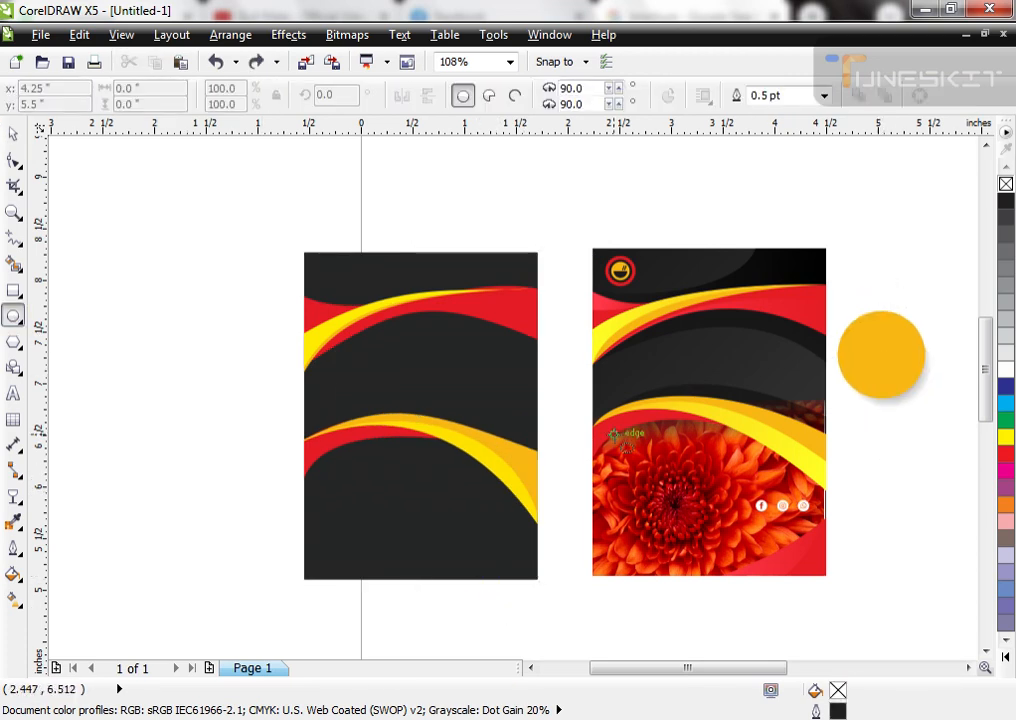
left_click_drag(453, 403, 533, 493)
key("space")
left_click(879, 369)
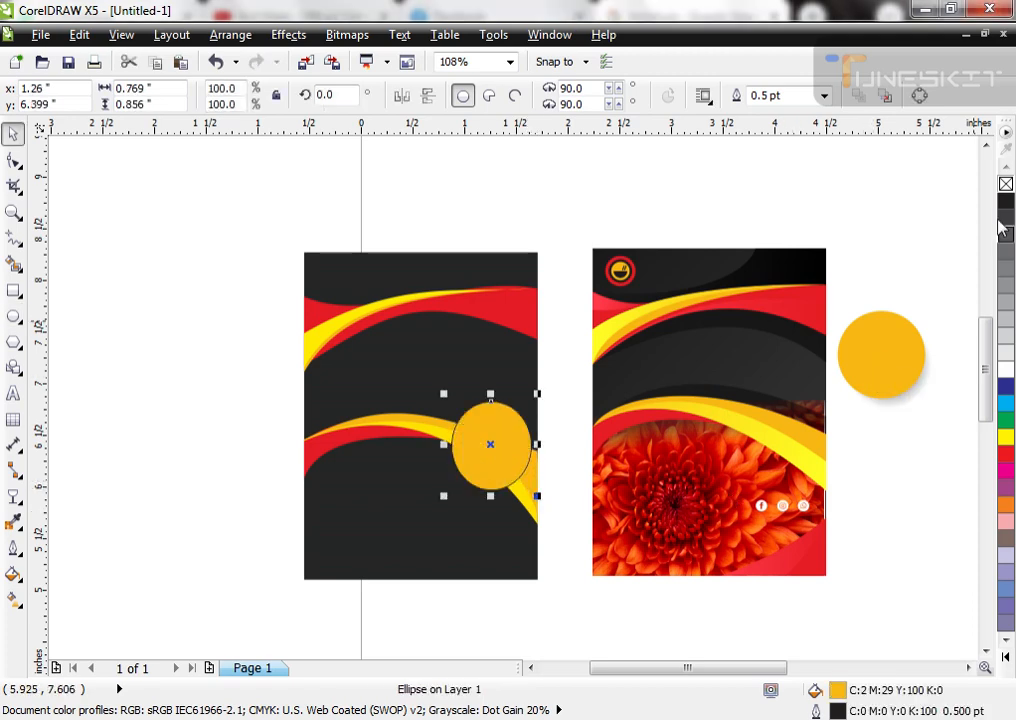
right_click(1006, 183)
Move the orange ellipse slightly up and left, widen it to about 0.885 in and increase its height
scroll(491, 448, "up", 3)
left_click_drag(491, 449, 475, 416)
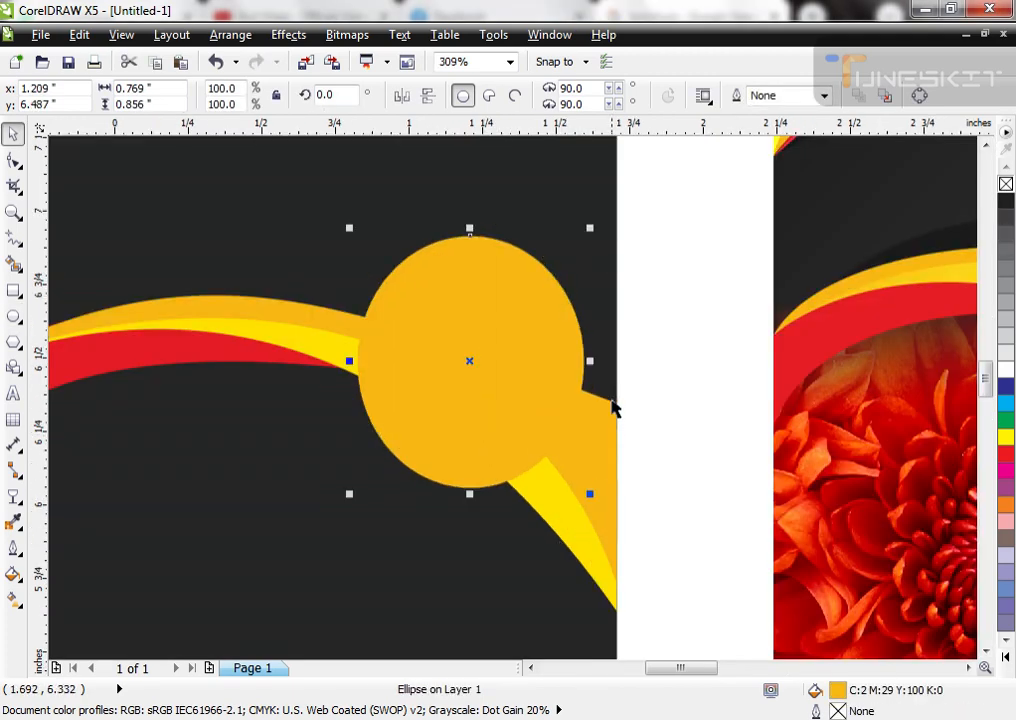
left_click_drag(593, 363, 604, 363)
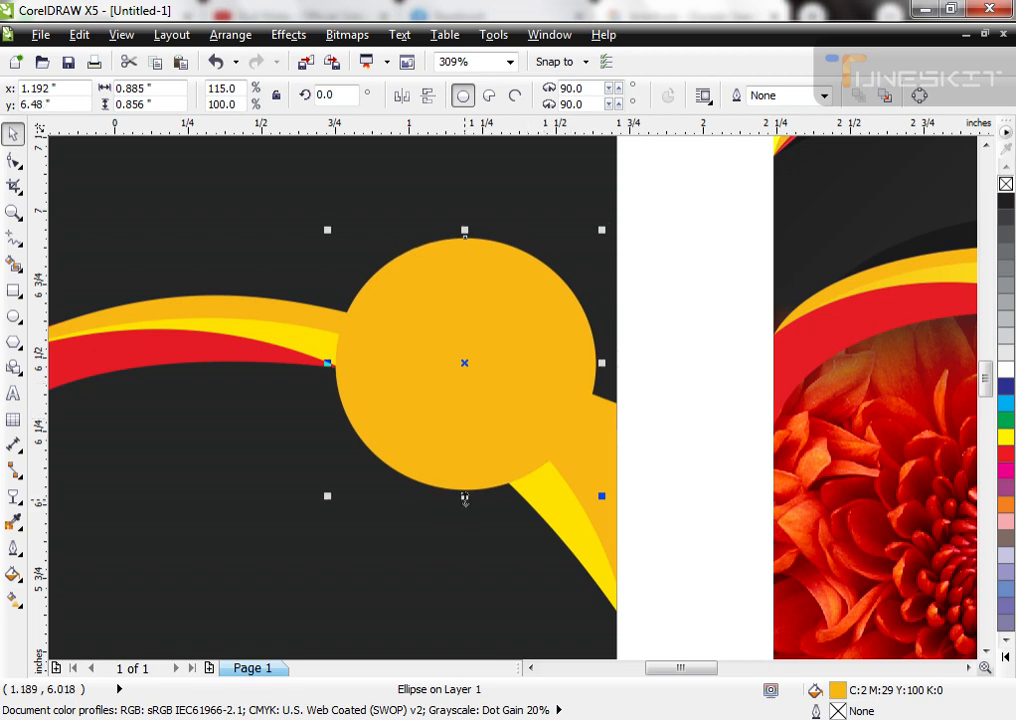
left_click_drag(464, 497, 464, 516)
Add a drop shadow to the orange ellipse, cast downward from its centre
left_click(13, 497)
left_click(16, 502)
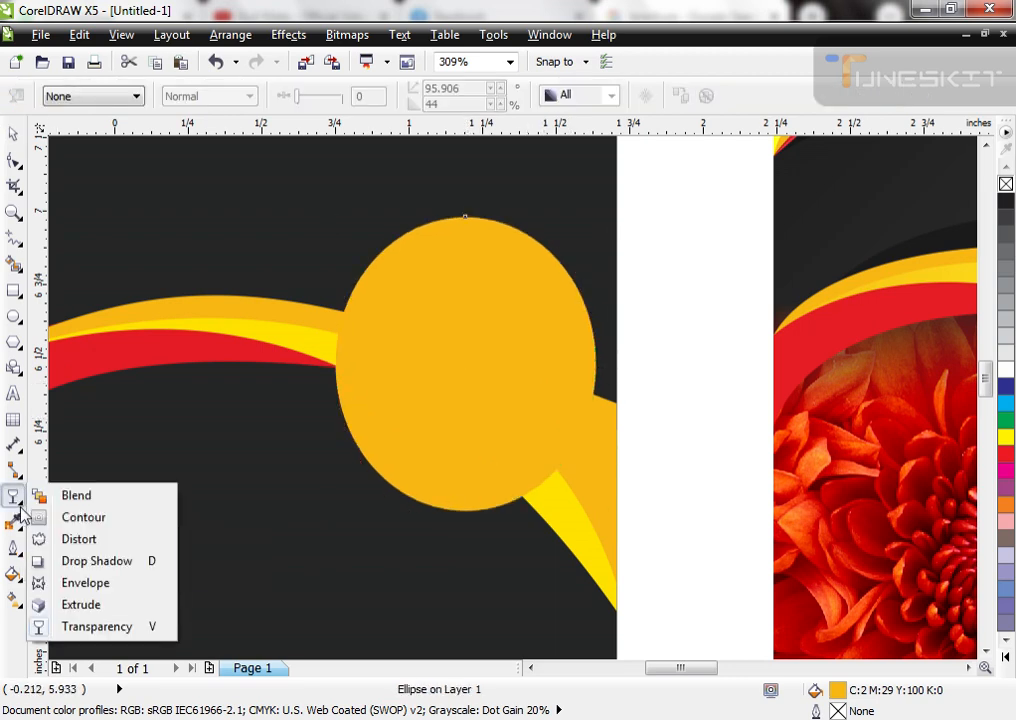
left_click(85, 561)
left_click_drag(464, 363, 490, 496)
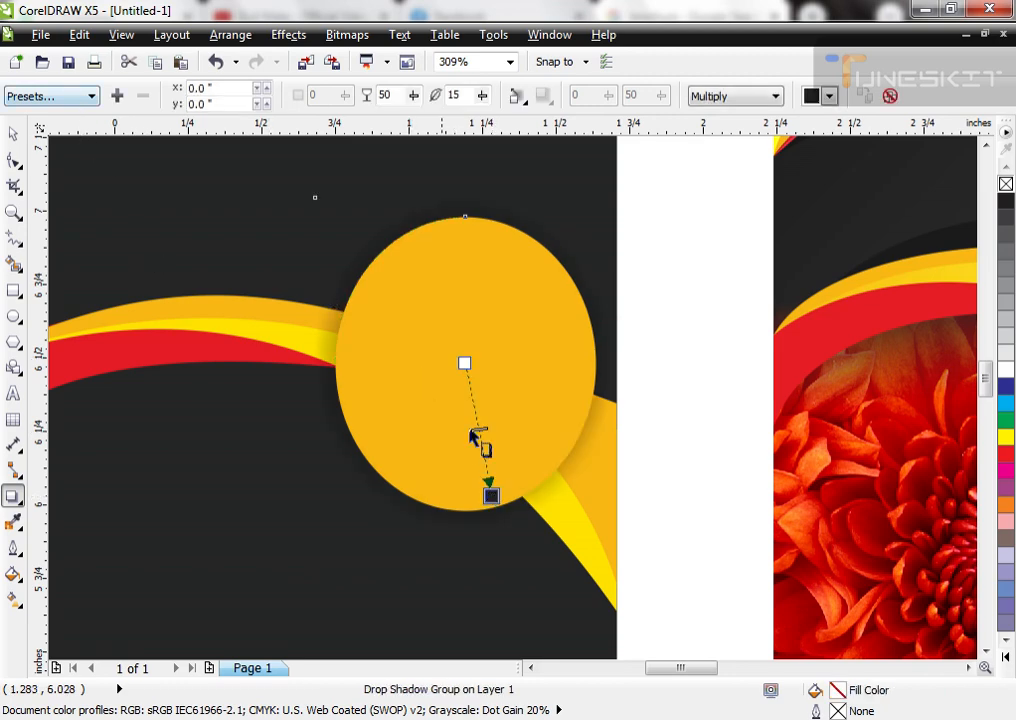
Adjust the orange ellipse's drop shadow and select the sample flyer's orange circle for comparison
left_click_drag(481, 430, 507, 492)
key("space")
key("F3")
key("F2")
left_click_drag(299, 218, 720, 455)
left_click(803, 358)
left_click_drag(803, 358, 644, 438)
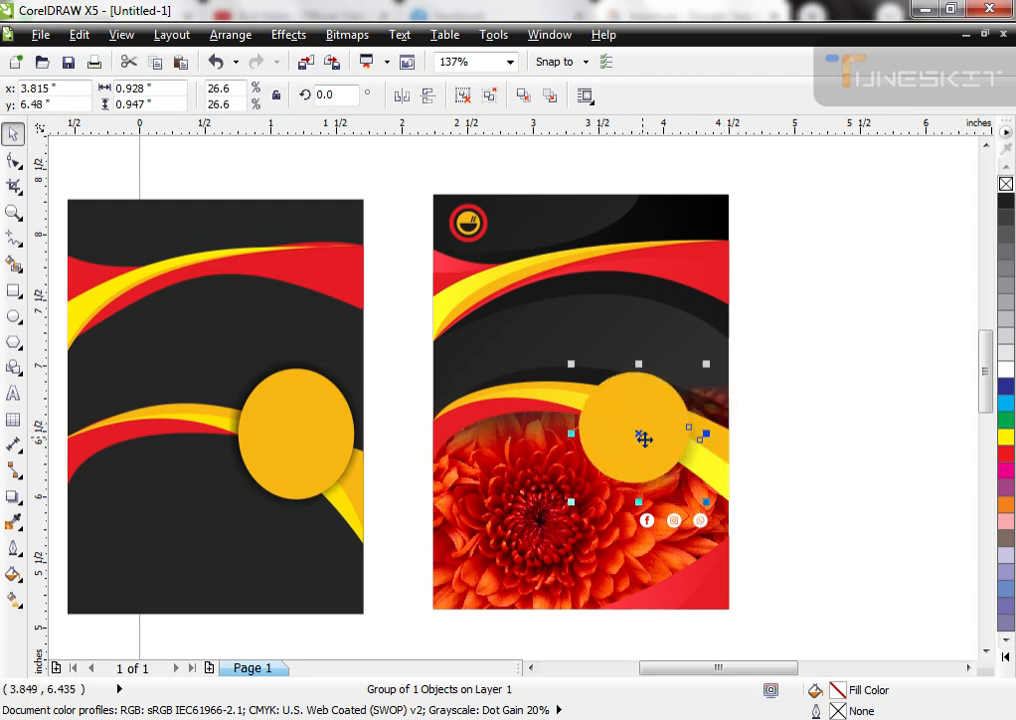
Extract the flower photo from the sample flyer's PowerClip and centre it horizontally over the lower part of the new dark rectangle
left_click(545, 563)
key("alt+c")
key("w")
key("x")
left_click(912, 503)
left_click_drag(523, 556, 464, 558)
left_click(260, 570, "shift")
key("c")
key("Escape")
Duplicate the flower photo towards the sample flyer and try to place the selected objects inside its background as a PowerClip
left_click(336, 571)
left_click_drag(307, 403, 616, 403)
left_click(601, 318, "shift")
left_click(622, 548)
key("alt+c")
key("w")
key("p")
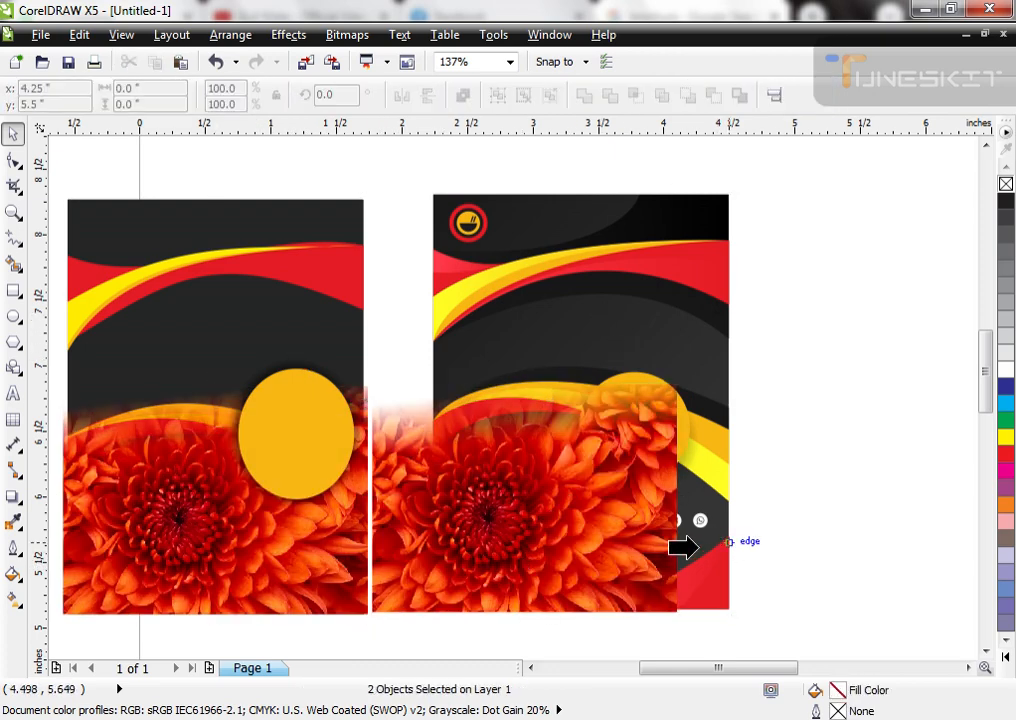
left_click(669, 549)
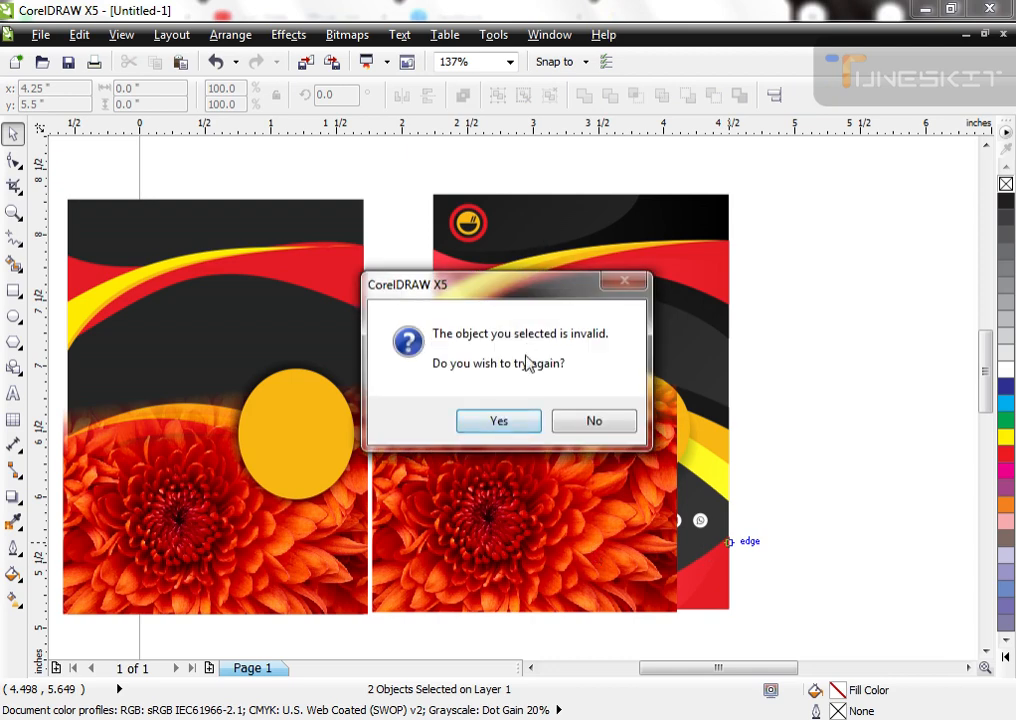
left_click(592, 420)
Place the duplicate photo inside the sample flyer's background as a PowerClip and reposition it to fill the lower part
left_click_drag(563, 519, 675, 494)
key("alt+c")
key("w")
key("p")
left_click(451, 594)
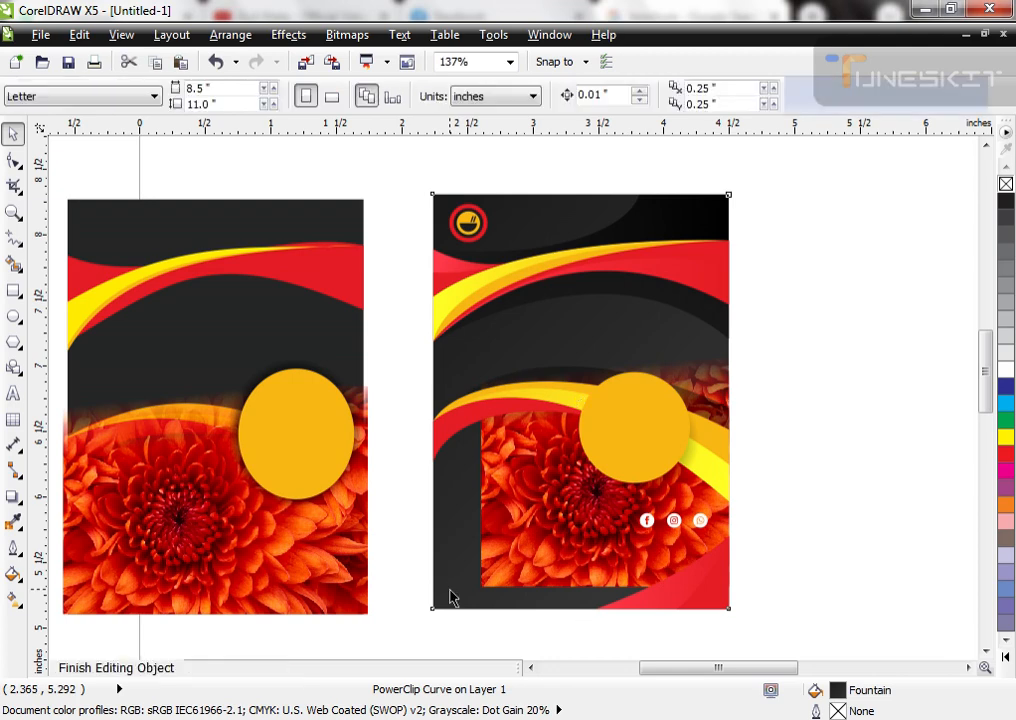
left_click_drag(542, 551, 494, 571)
left_click(266, 545, "ctrl")
Place the remaining flower photo inside the new dark rectangle as a PowerClip and order it behind the stripes
left_click(266, 545)
key("alt+c")
key("w")
key("p")
left_click(229, 333)
left_click(238, 517, "ctrl")
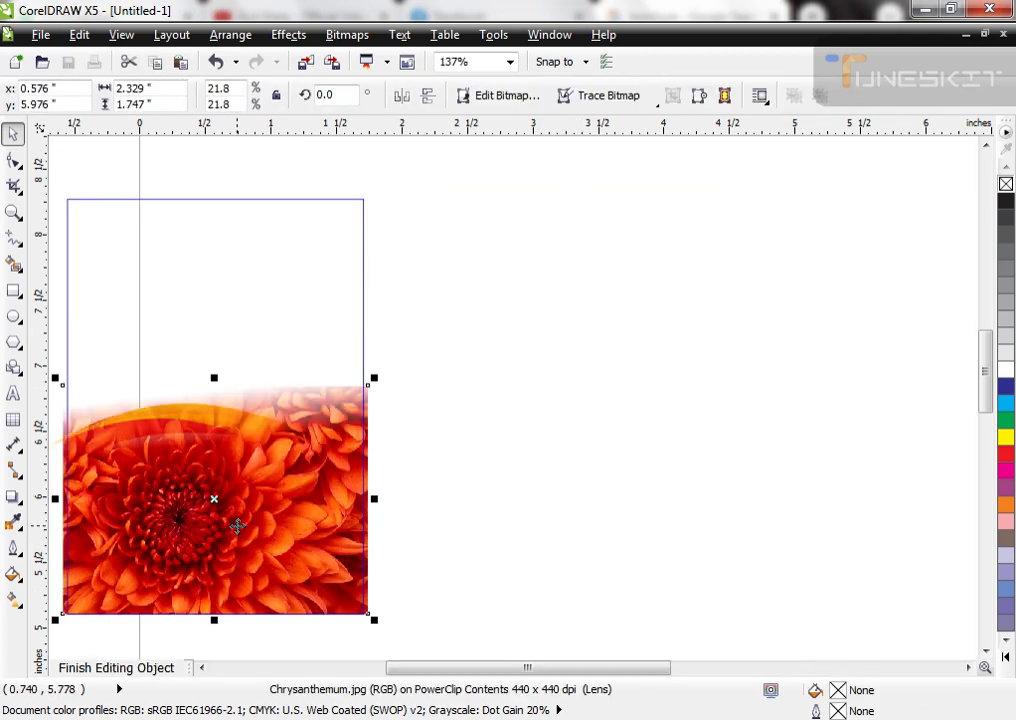
left_click(238, 526, "ctrl")
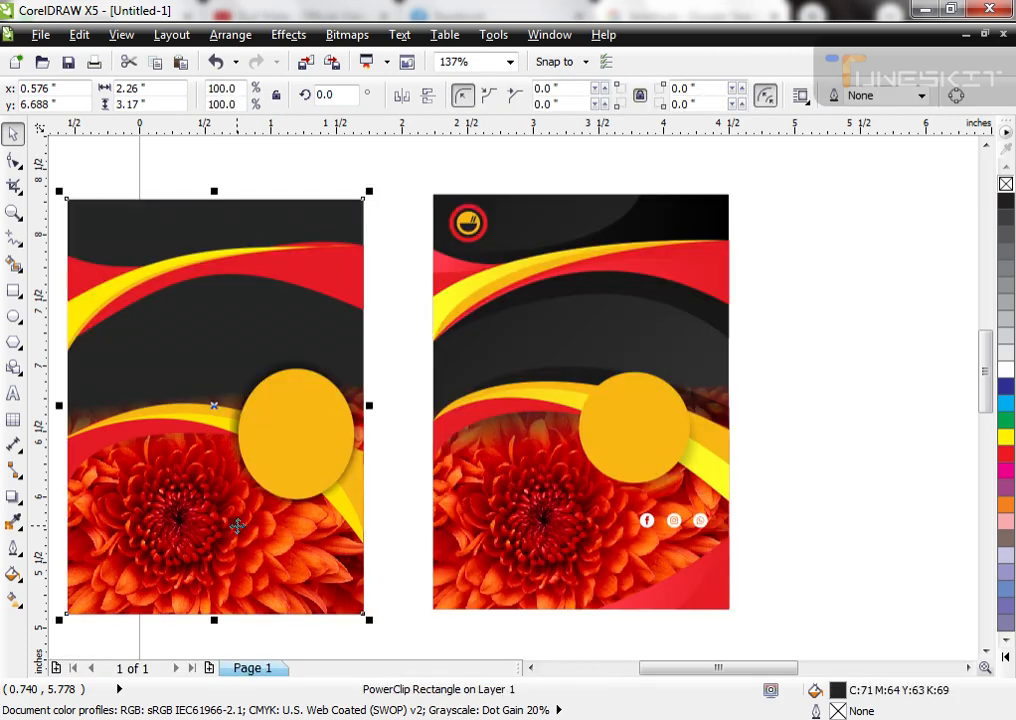
left_click(405, 590)
left_click(691, 593)
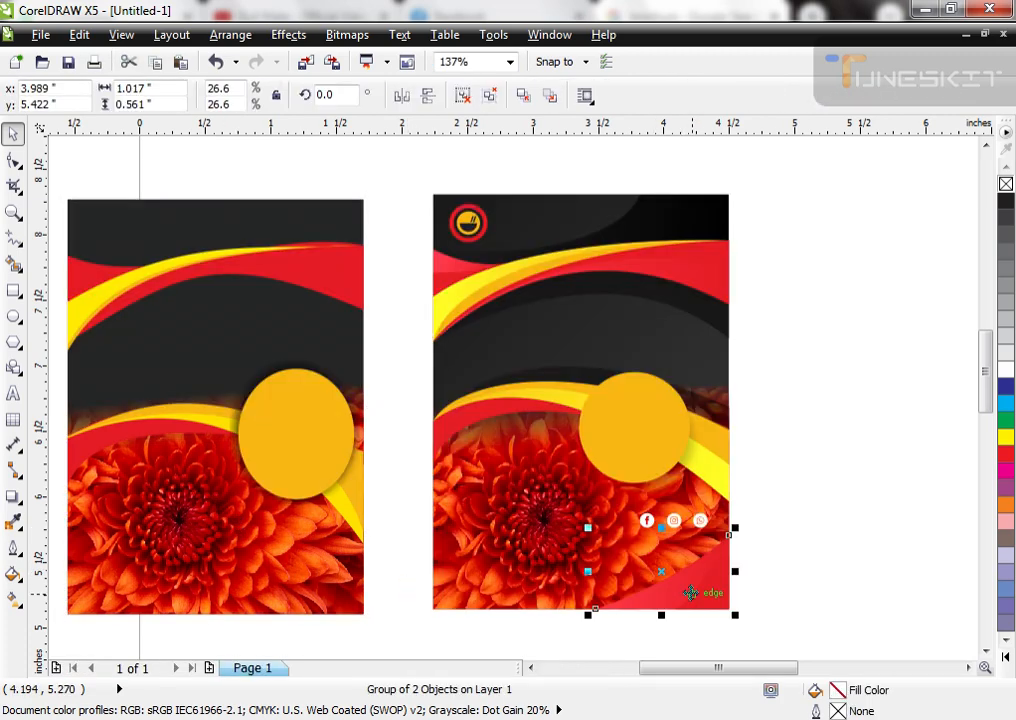
left_click_drag(691, 593, 482, 563)
key("ctrl+z")
left_click(387, 594)
Draw a rectangle about 1.11 by 0.455 in at the new flyer's lower-right corner and reduce it to a three-node triangle
left_click(14, 291)
left_click_drag(210, 548, 369, 620)
key("space")
left_click(277, 549)
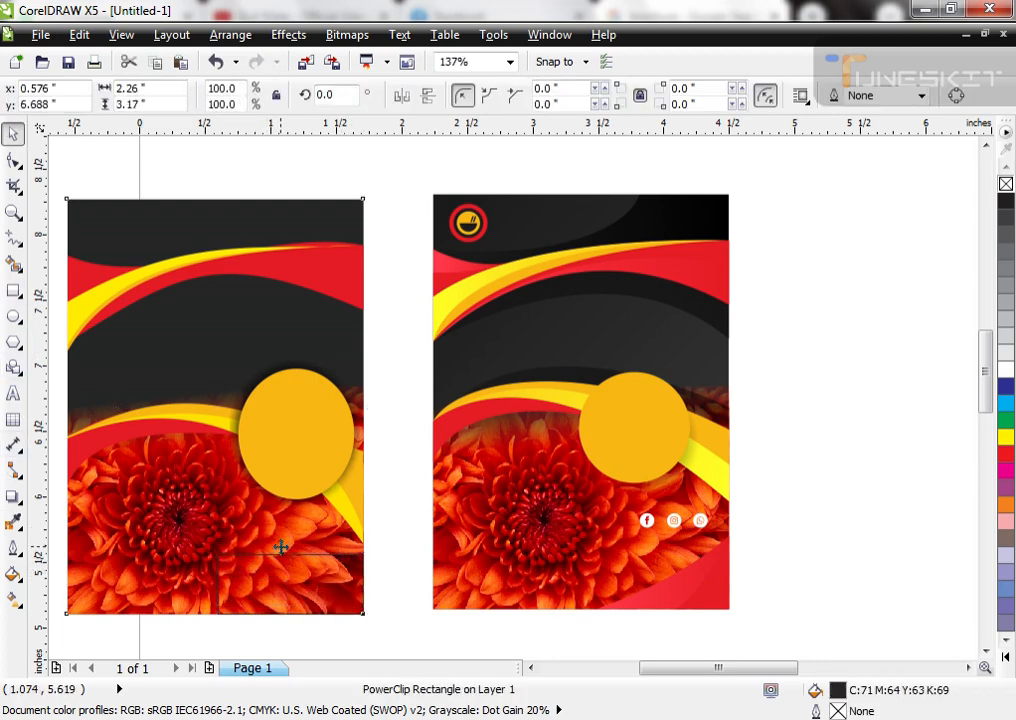
key("F10")
left_click(278, 560)
key("Delete")
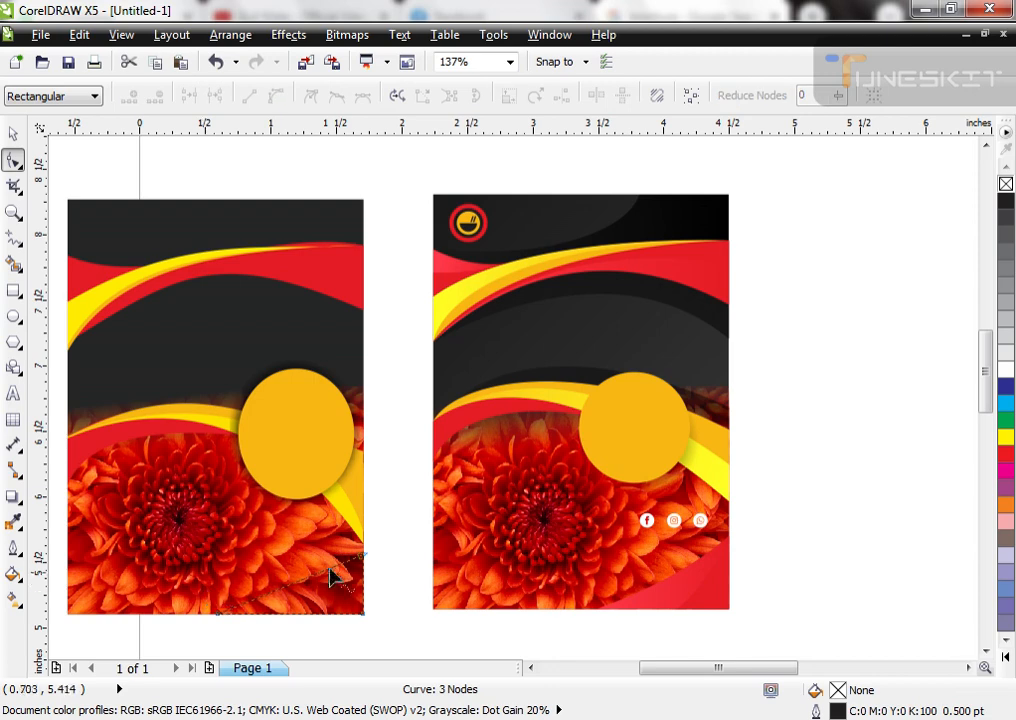
Fill the corner triangle with the orange of the lower stripe and remove its outline
key("space")
key("i")
left_click(357, 483)
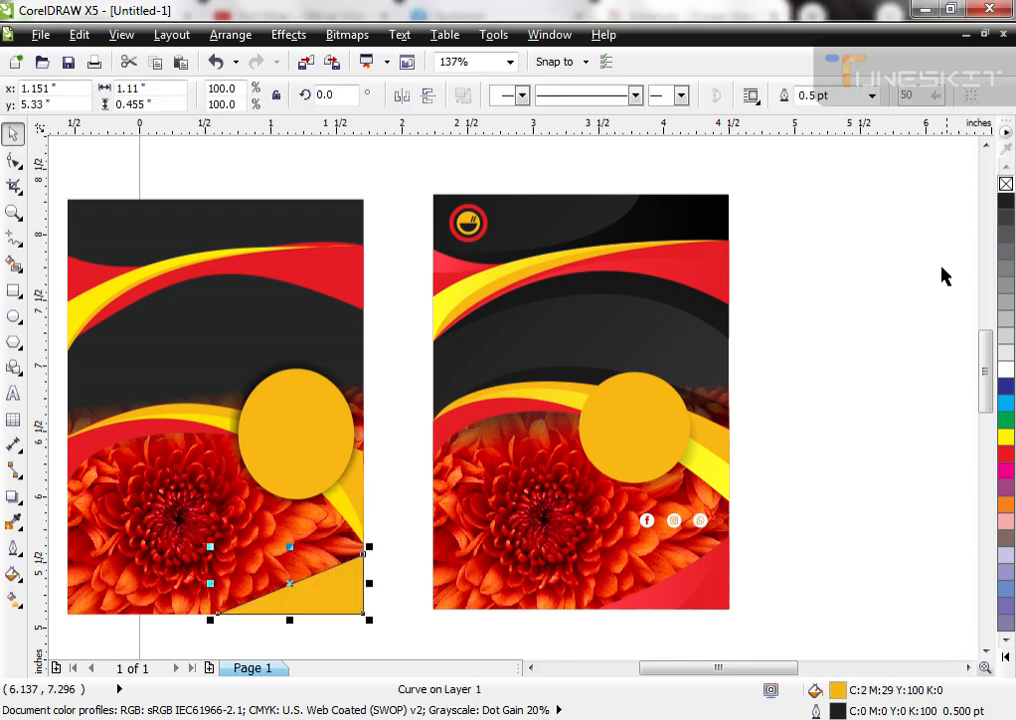
scroll(378, 467, "down", 3)
scroll(262, 565, "up", 5)
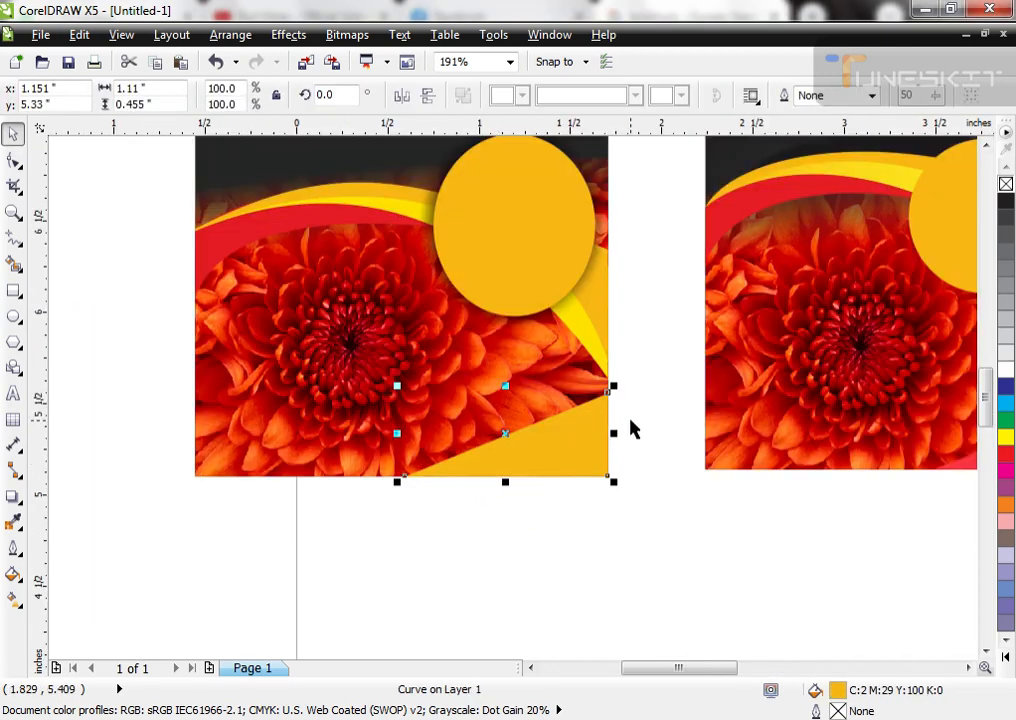
Bend the triangle's diagonal side into a curve bowing towards the corner and fill the shape white
key("F10")
left_click_drag(318, 336, 624, 498)
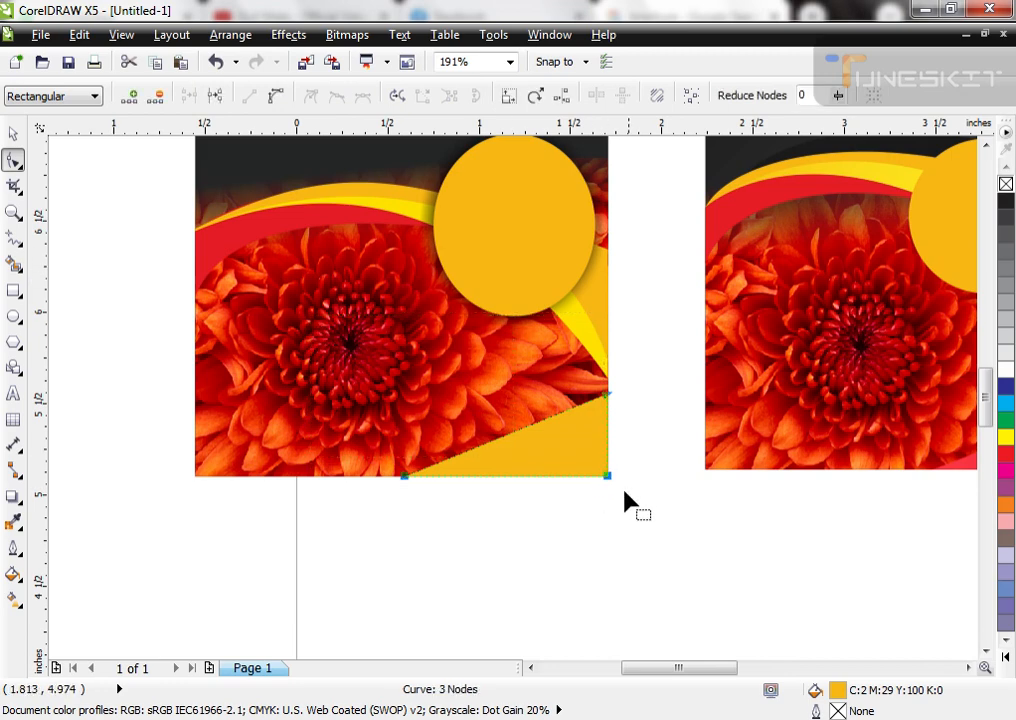
key("space")
key("space")
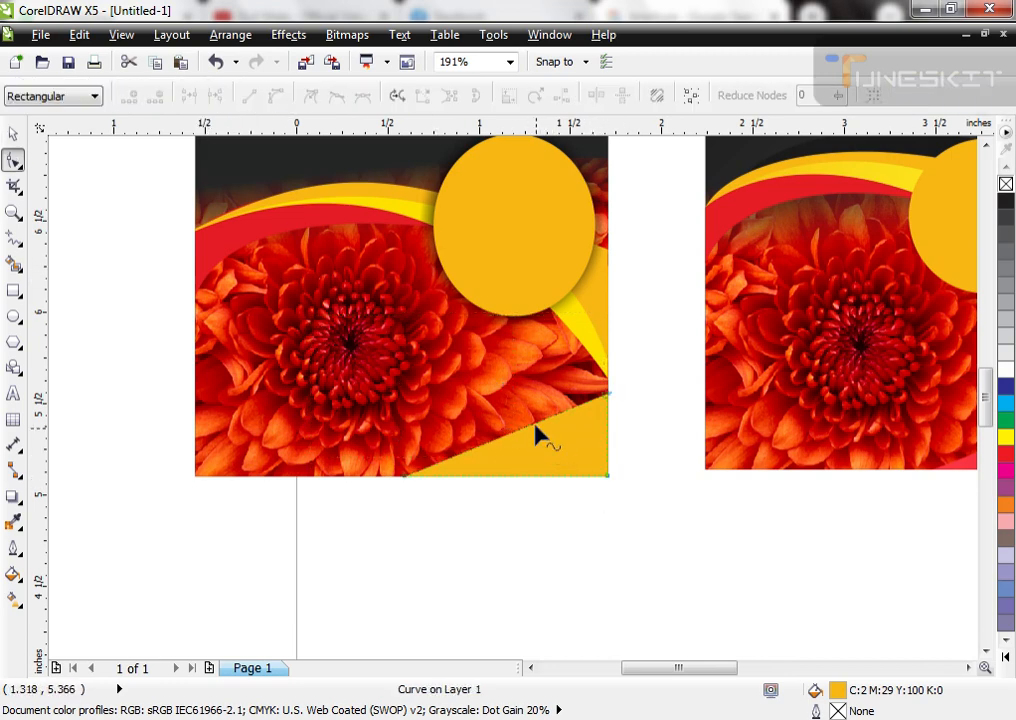
left_click_drag(535, 432, 541, 444)
left_click_drag(553, 447, 560, 447)
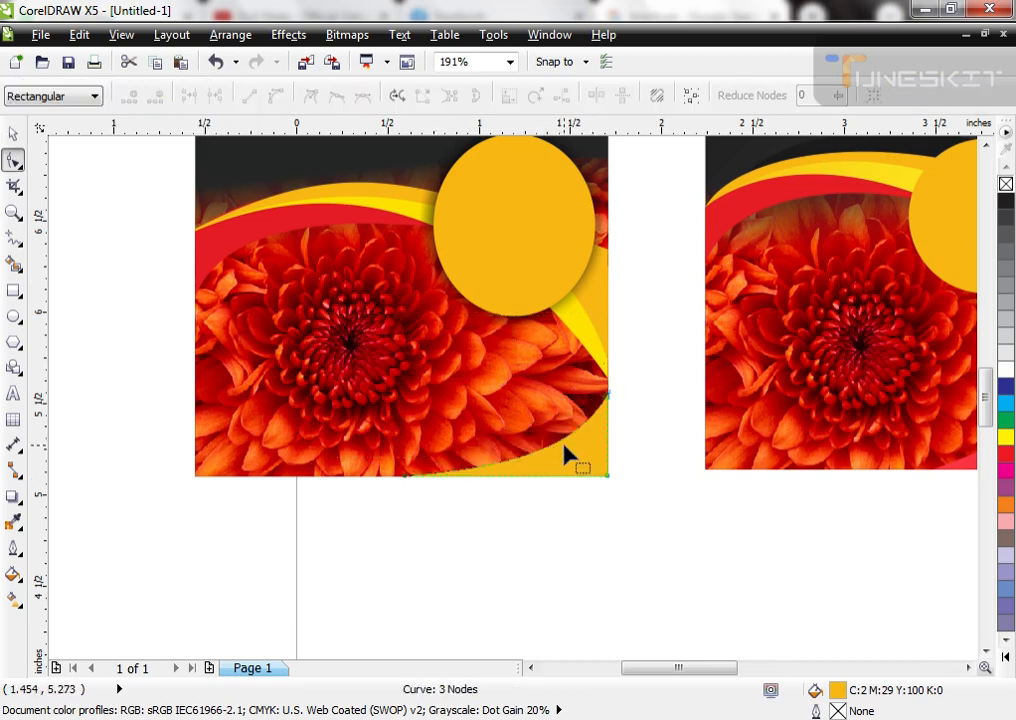
key("space")
scroll(520, 447, "down", 3)
scroll(458, 318, "up", 2)
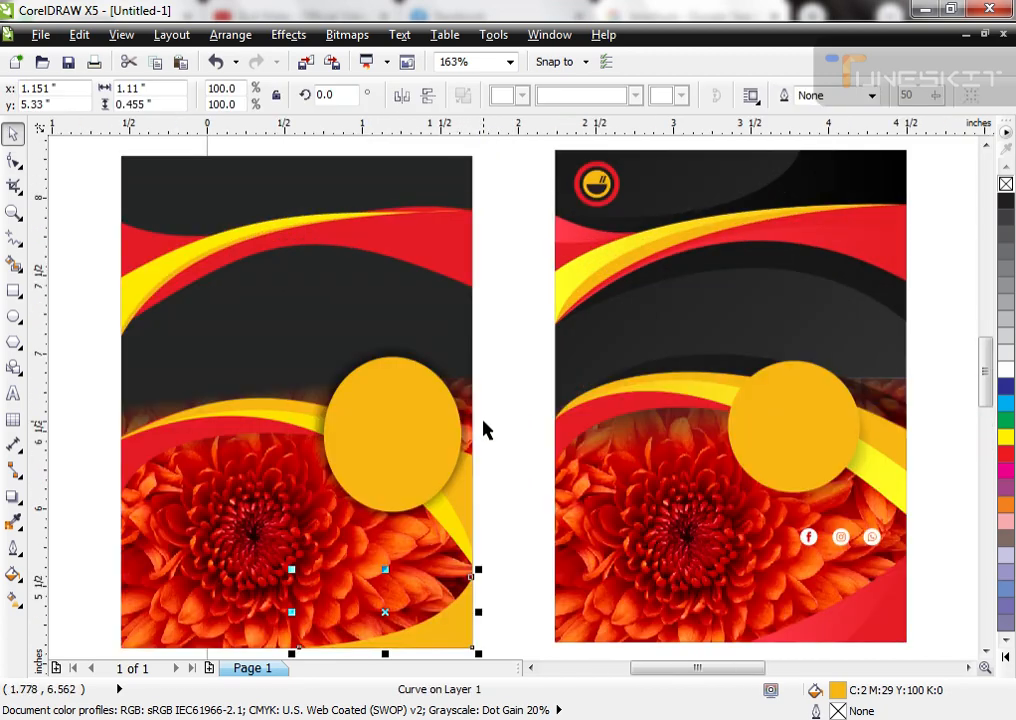
left_click(1006, 372)
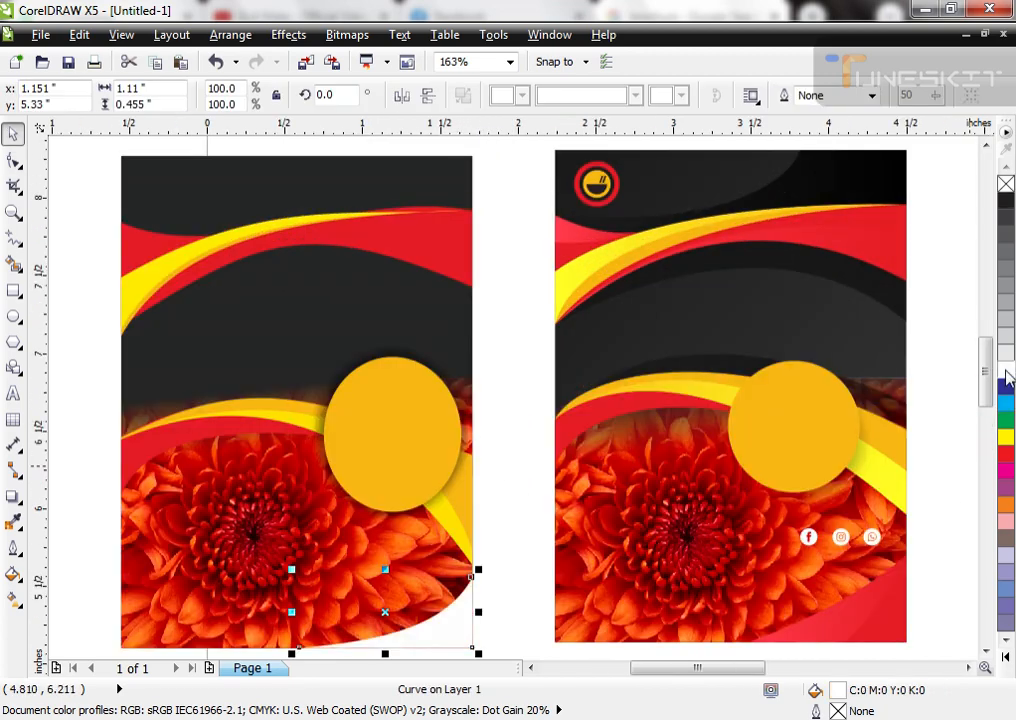
Copy the orange ellipse to the new flyer's upper-left corner, fill it with the sample logo ring's red and shrink it to 0.47 by 0.53 in
left_click(840, 536)
left_click(596, 184)
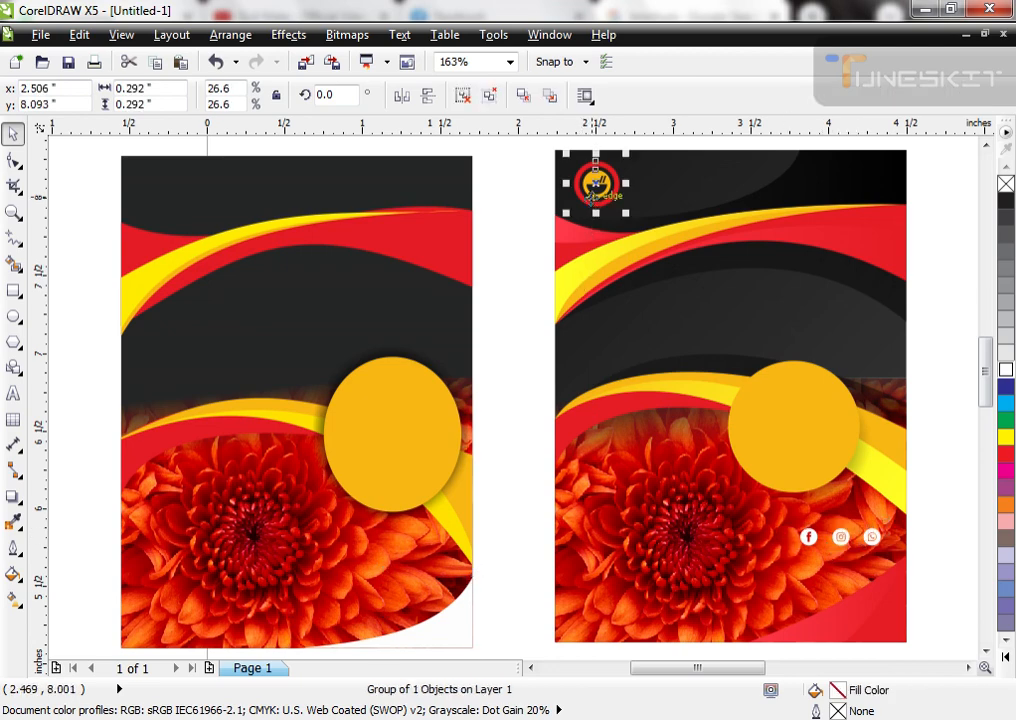
left_click(381, 454)
left_click_drag(381, 454, 223, 245)
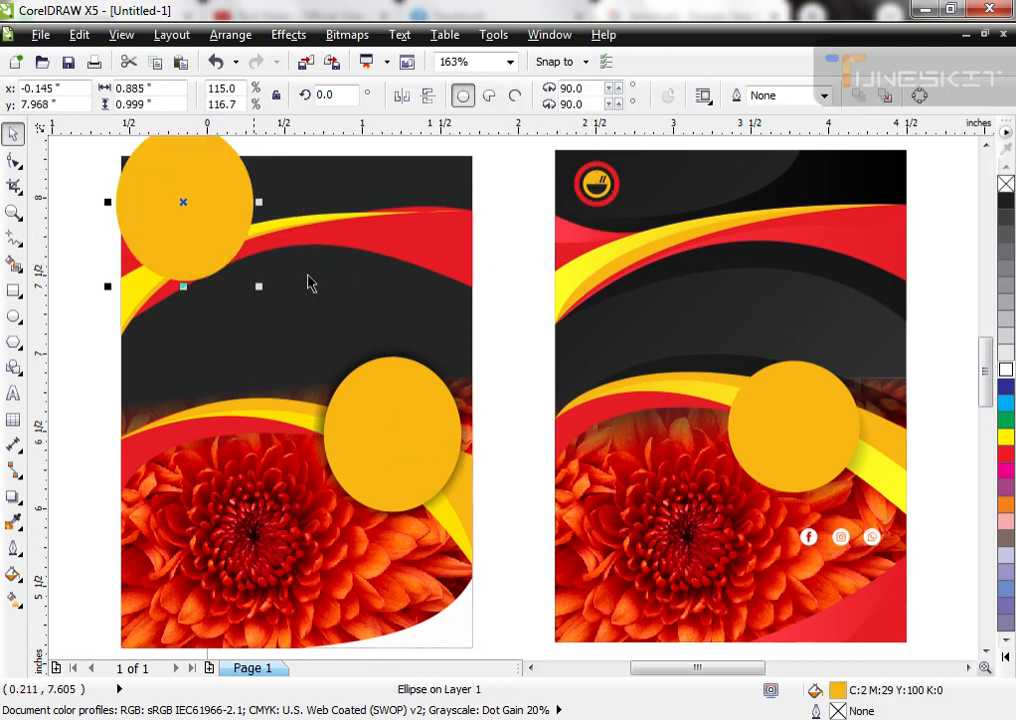
left_click(600, 205)
left_click_drag(259, 287, 226, 245)
scroll(329, 338, "up", 3)
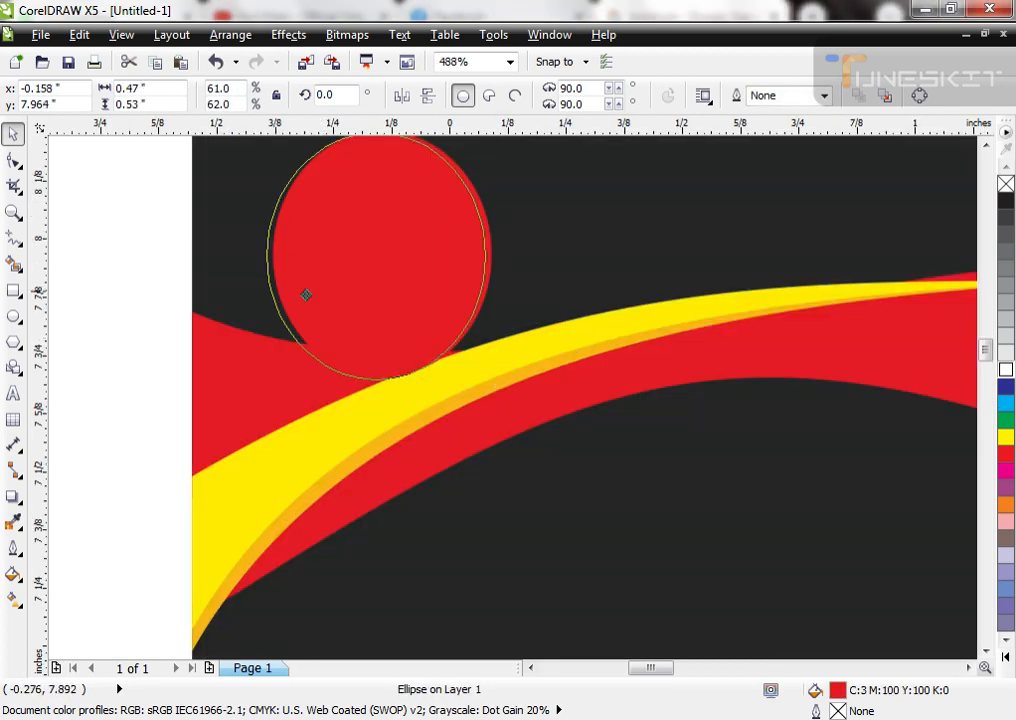
Enlarge the red logo ellipse and add a slightly smaller white ellipse inside it to form a red ring
scroll(306, 295, "down", 2)
left_click_drag(415, 362, 431, 411)
left_click(1006, 369)
left_click(501, 209)
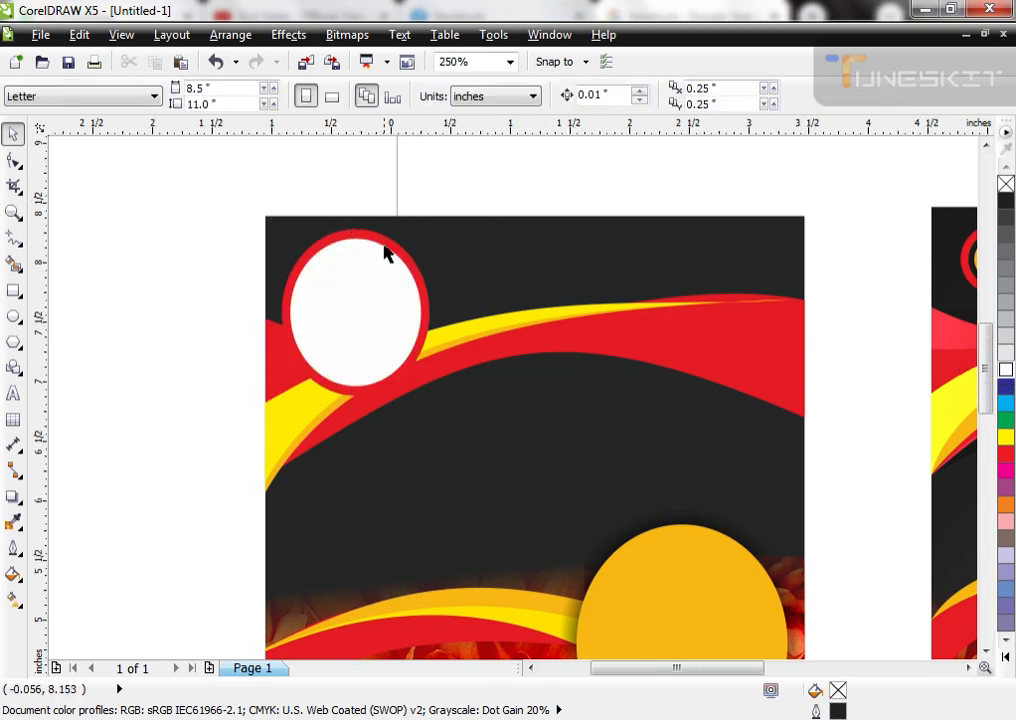
scroll(388, 254, "down", 1)
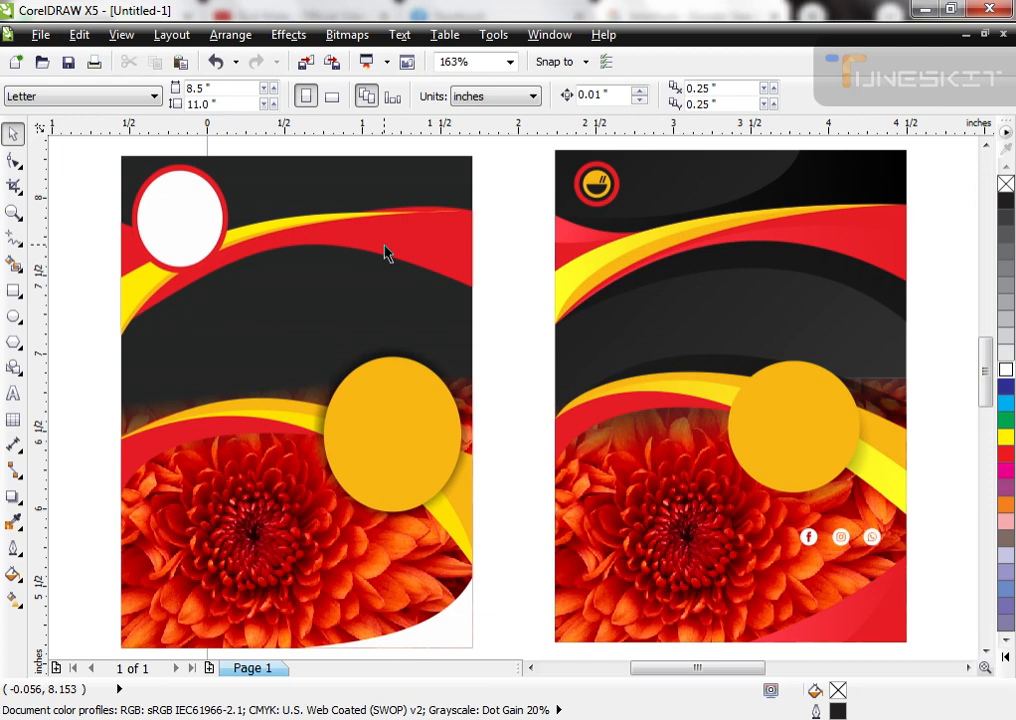